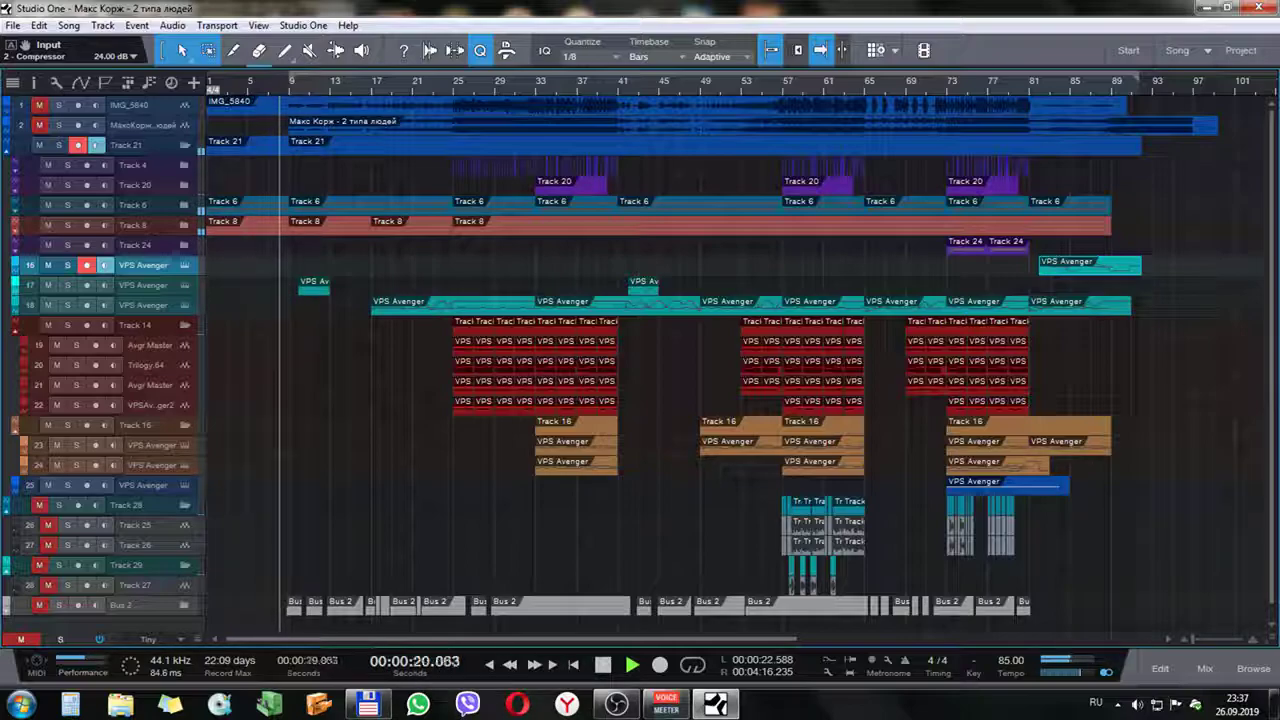
Stop playback and inspect the Level Meter and Maserati GRP inserts on the Main channel in the mixer
key("space")
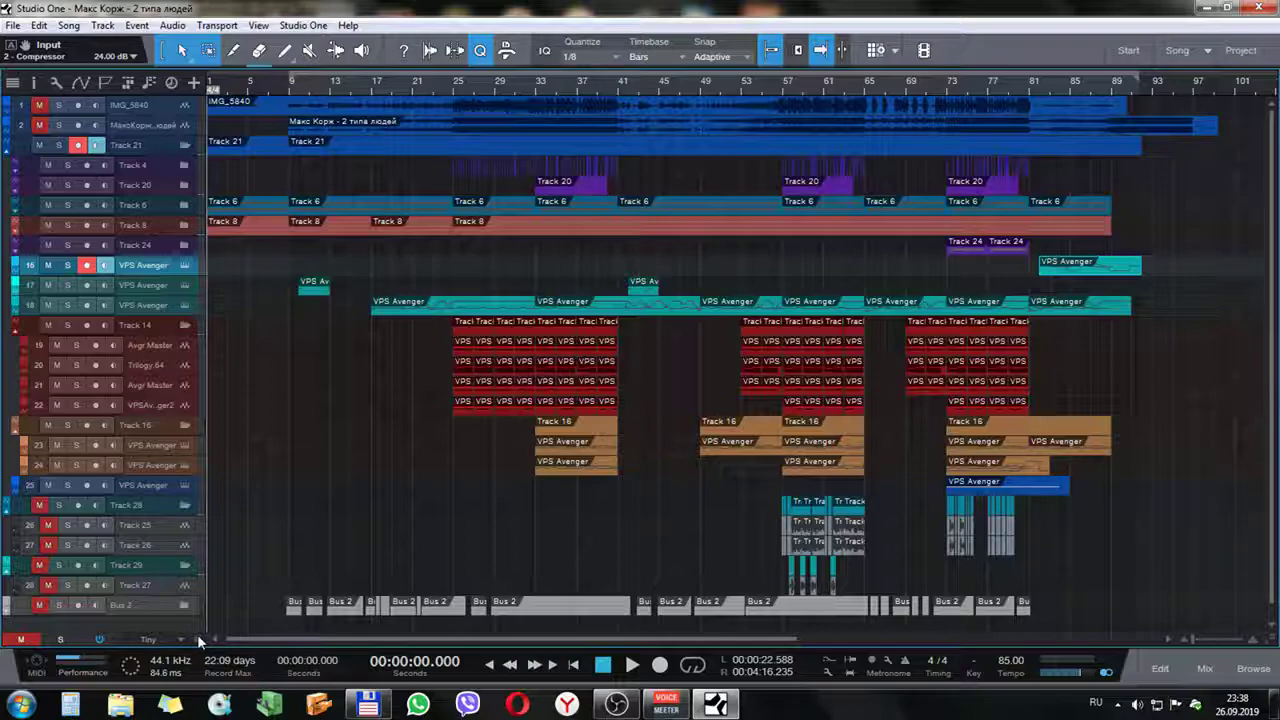
left_click(1199, 670)
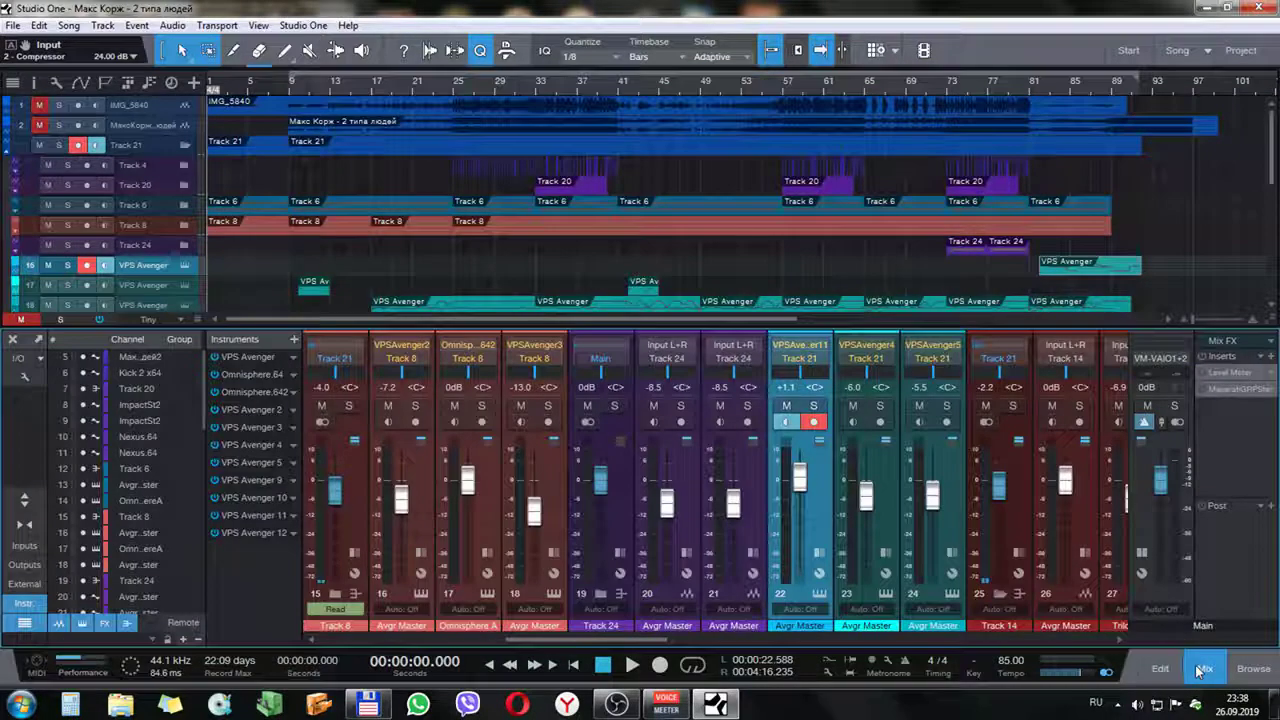
left_click(1228, 373)
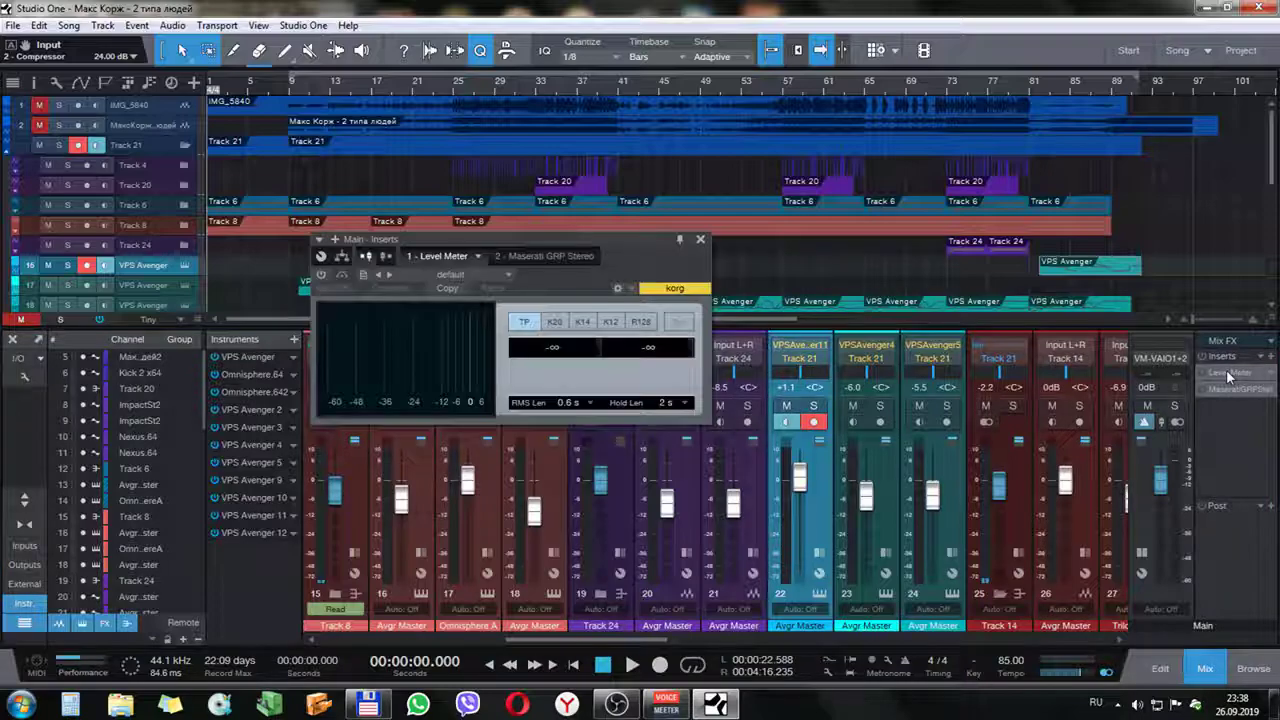
left_click(706, 256)
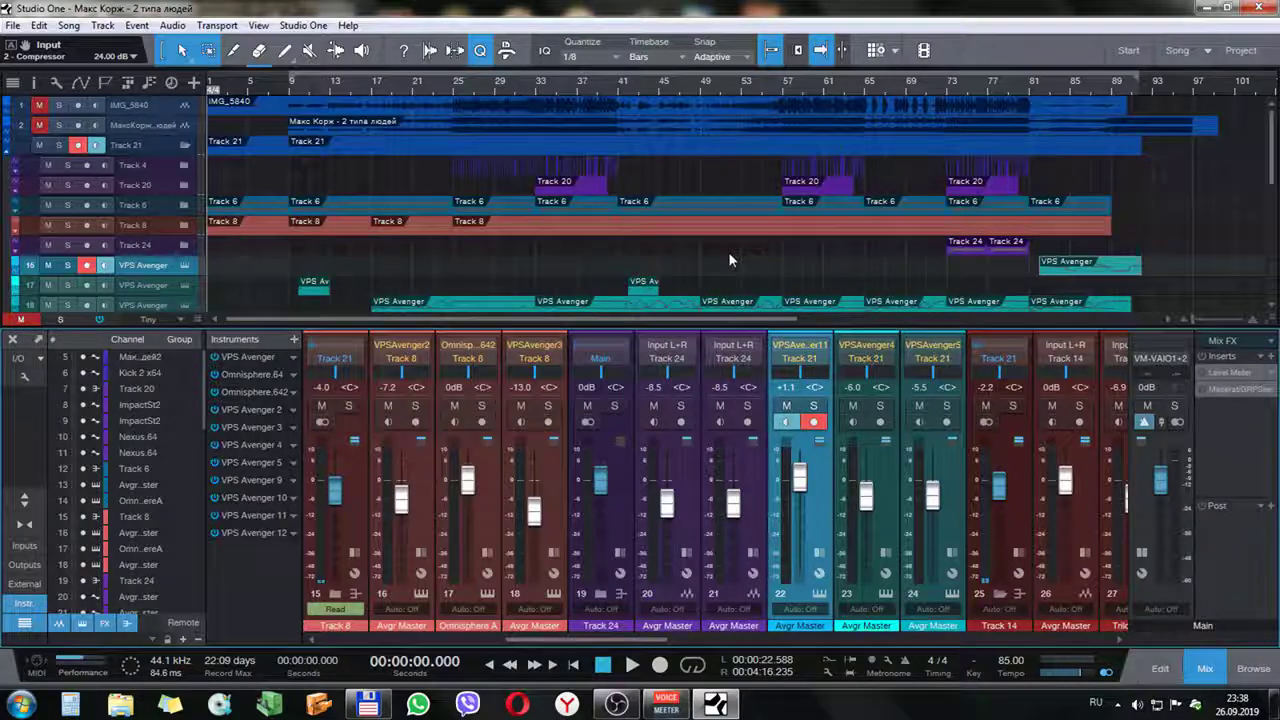
left_click(1236, 390)
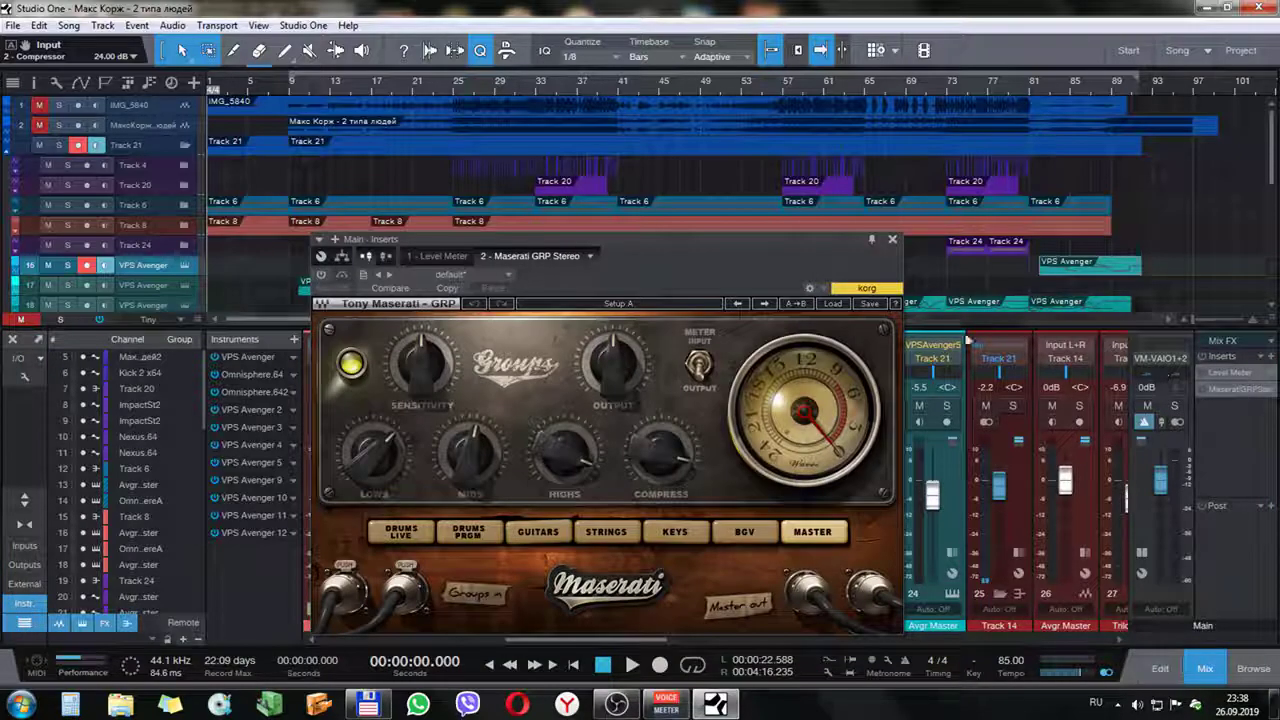
left_click(893, 242)
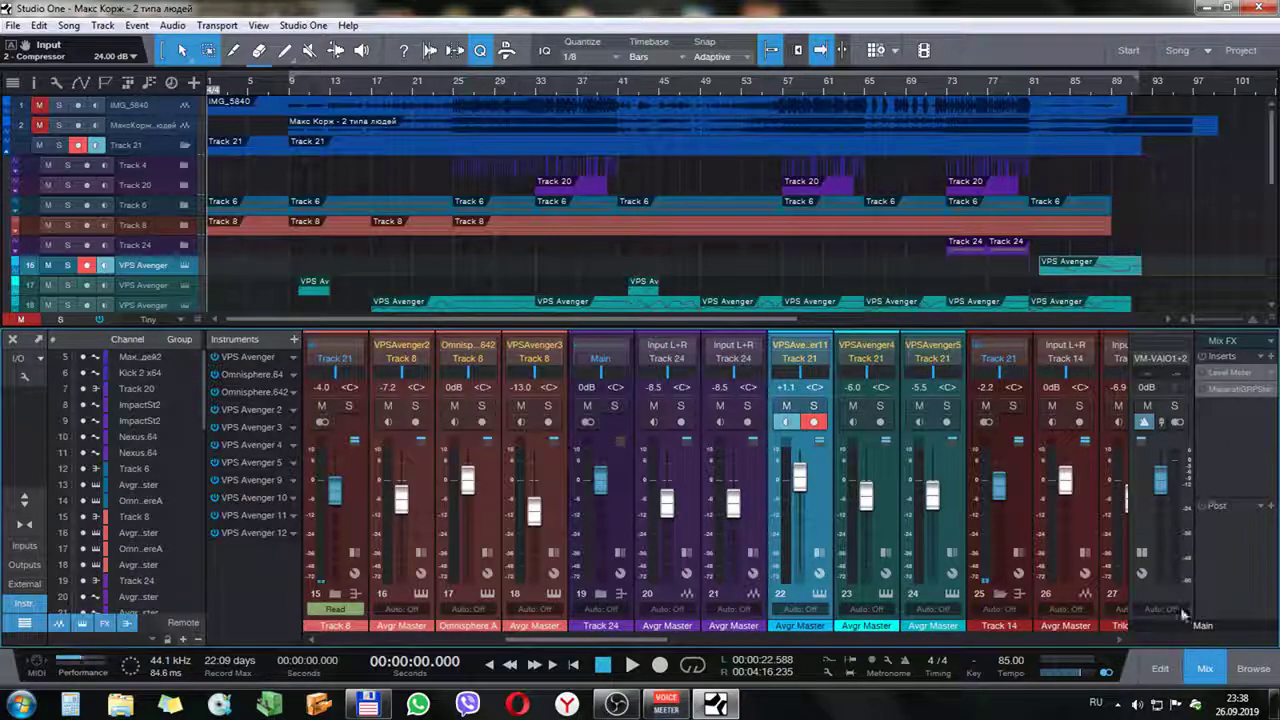
left_click(1204, 668)
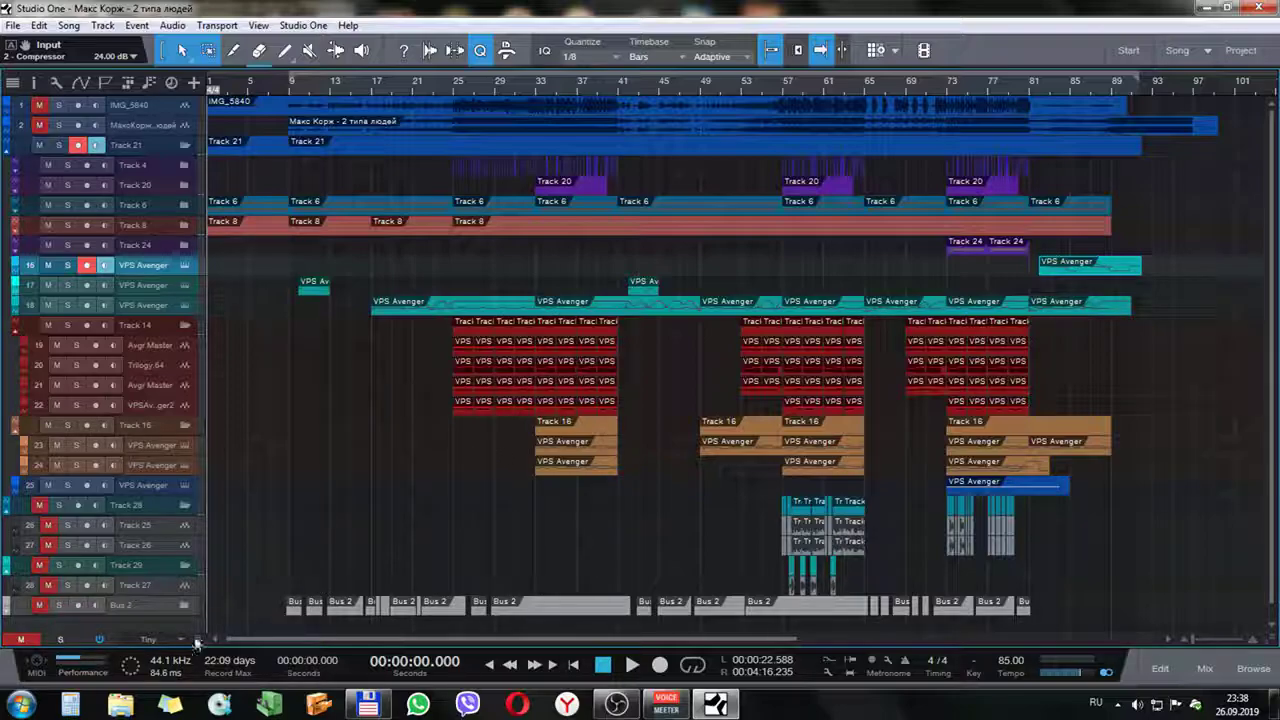
Enlarge the track height to Normal and expand the Track 6 and Track 8 folders
scroll(200, 612, "up", 2)
scroll(200, 612, "up", 3)
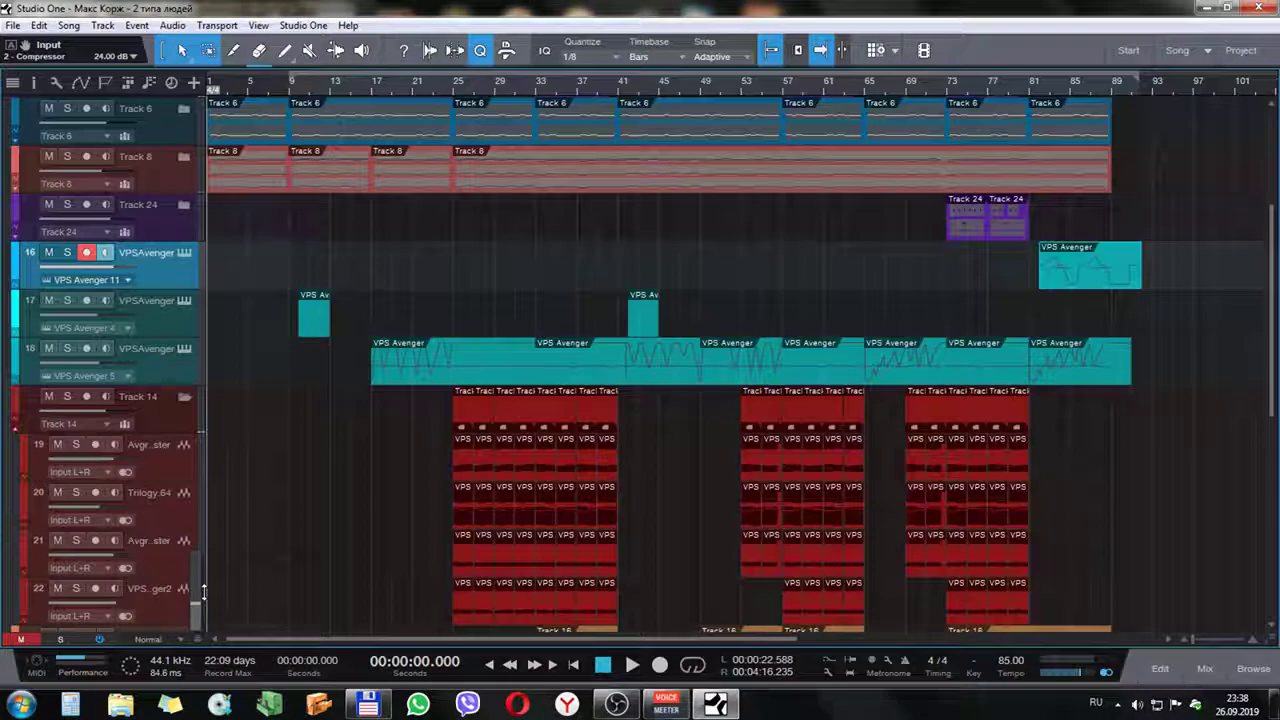
scroll(295, 473, "up", 5)
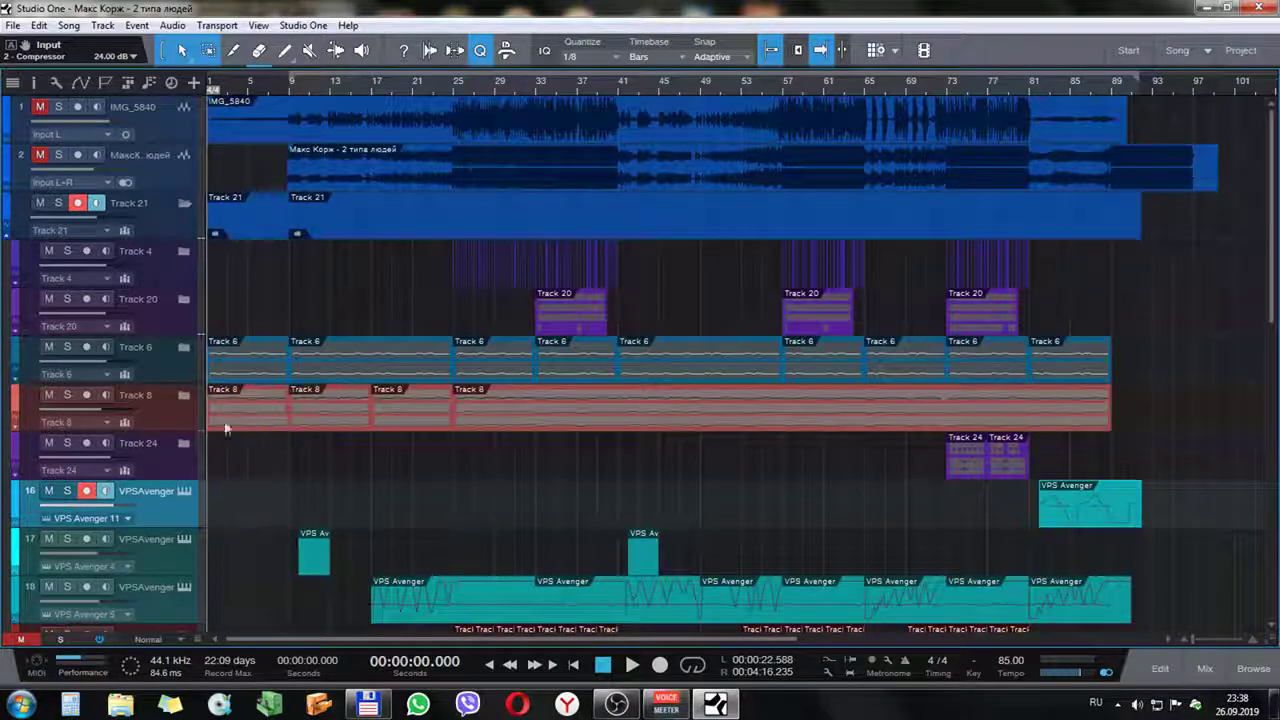
left_click(183, 347)
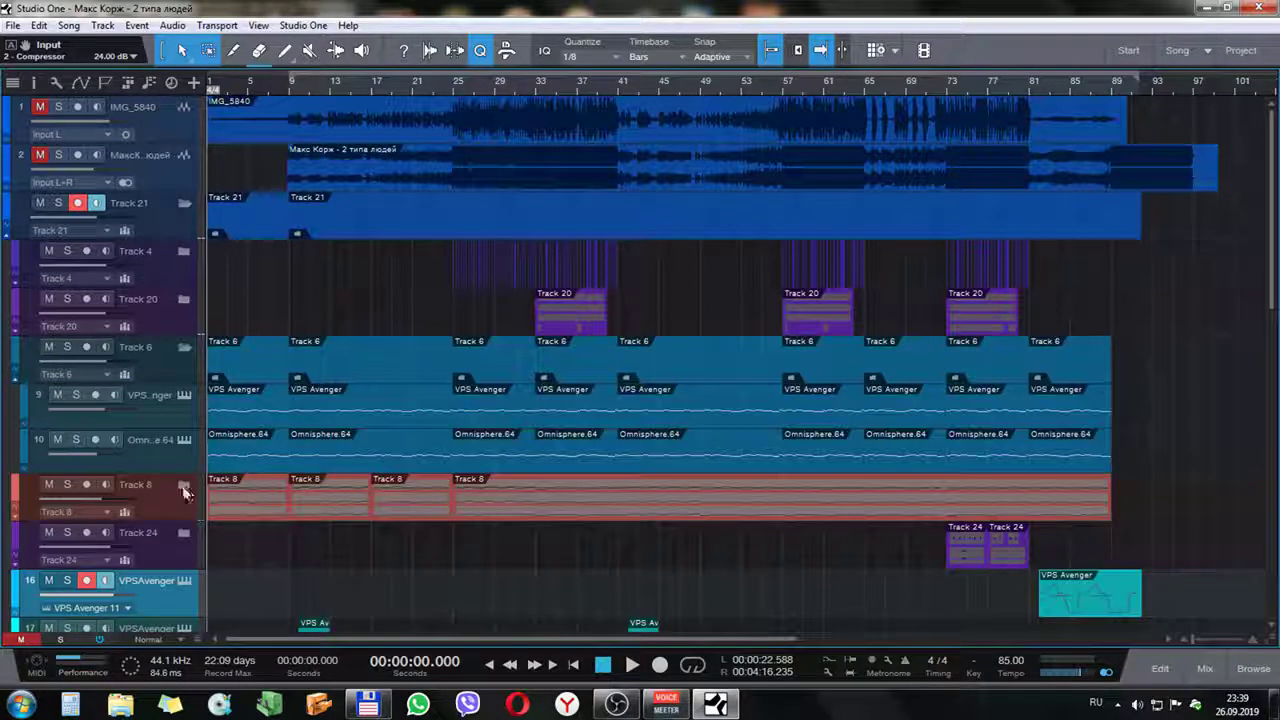
left_click(183, 487)
scroll(324, 477, "down", 3)
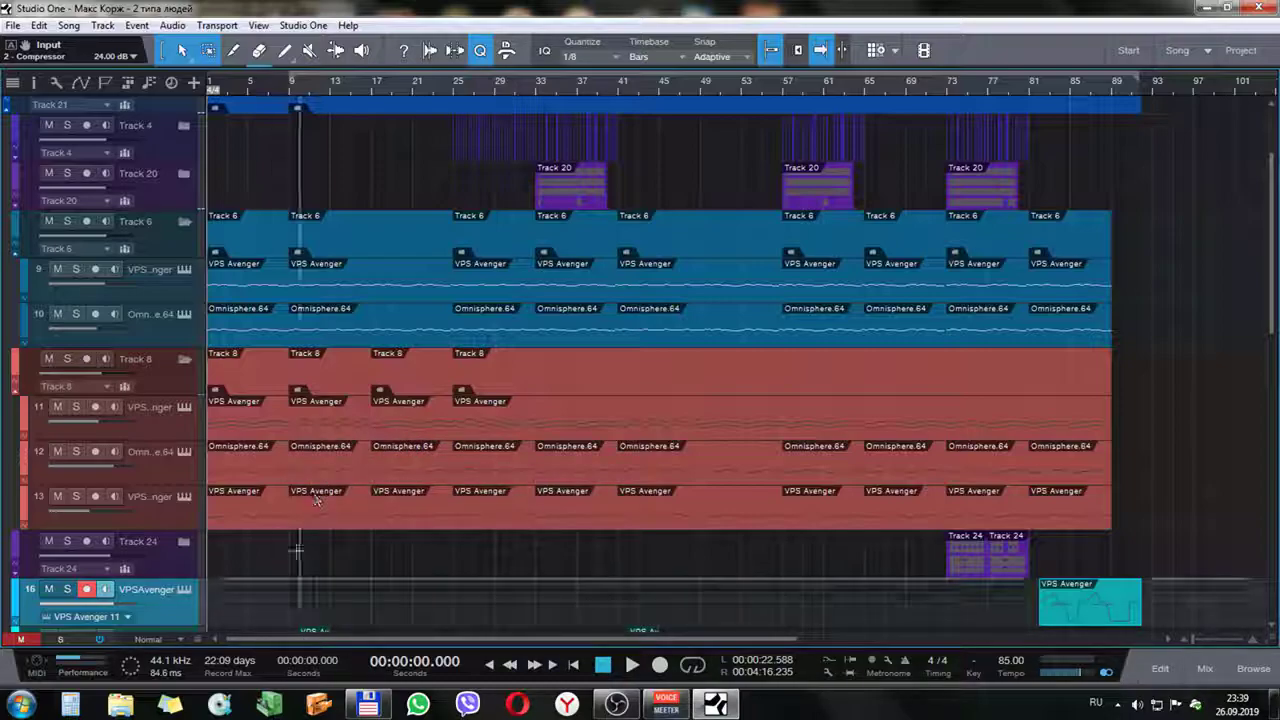
Play the song from the start with Track 6 soloed, auditioning its VPS Avenger and Omnisphere layers separately and together
key("space")
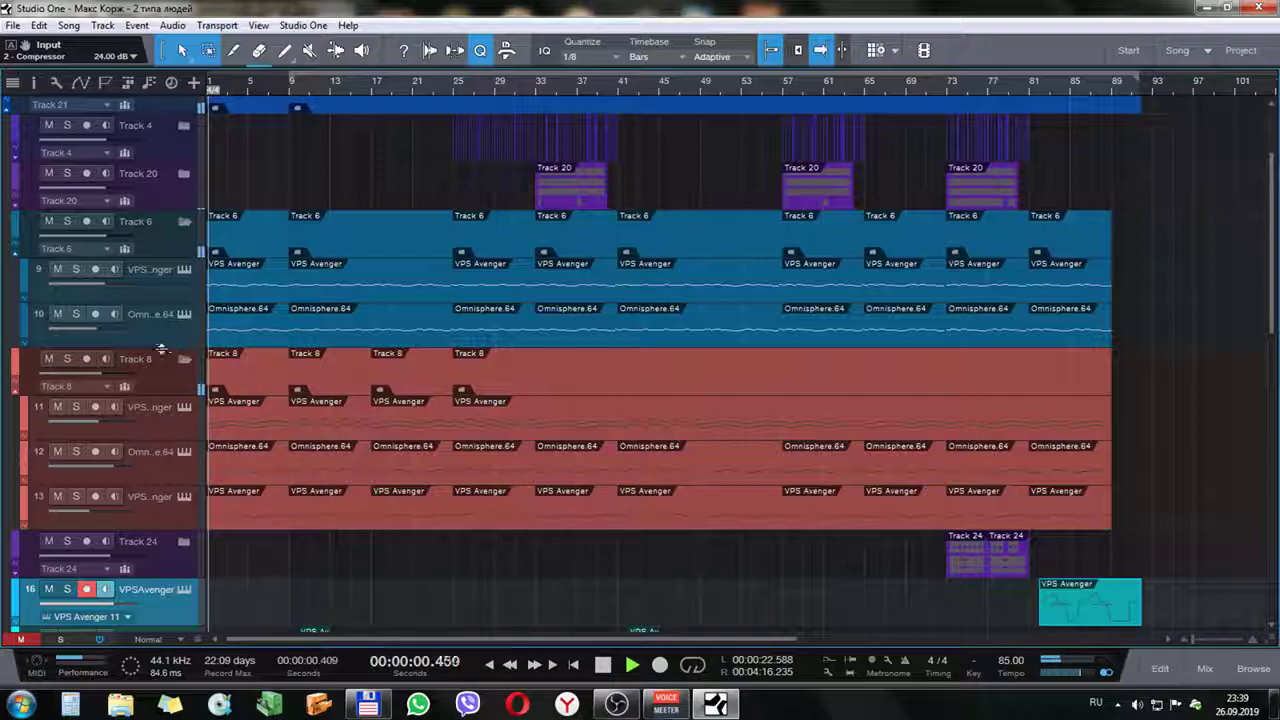
left_click(68, 221)
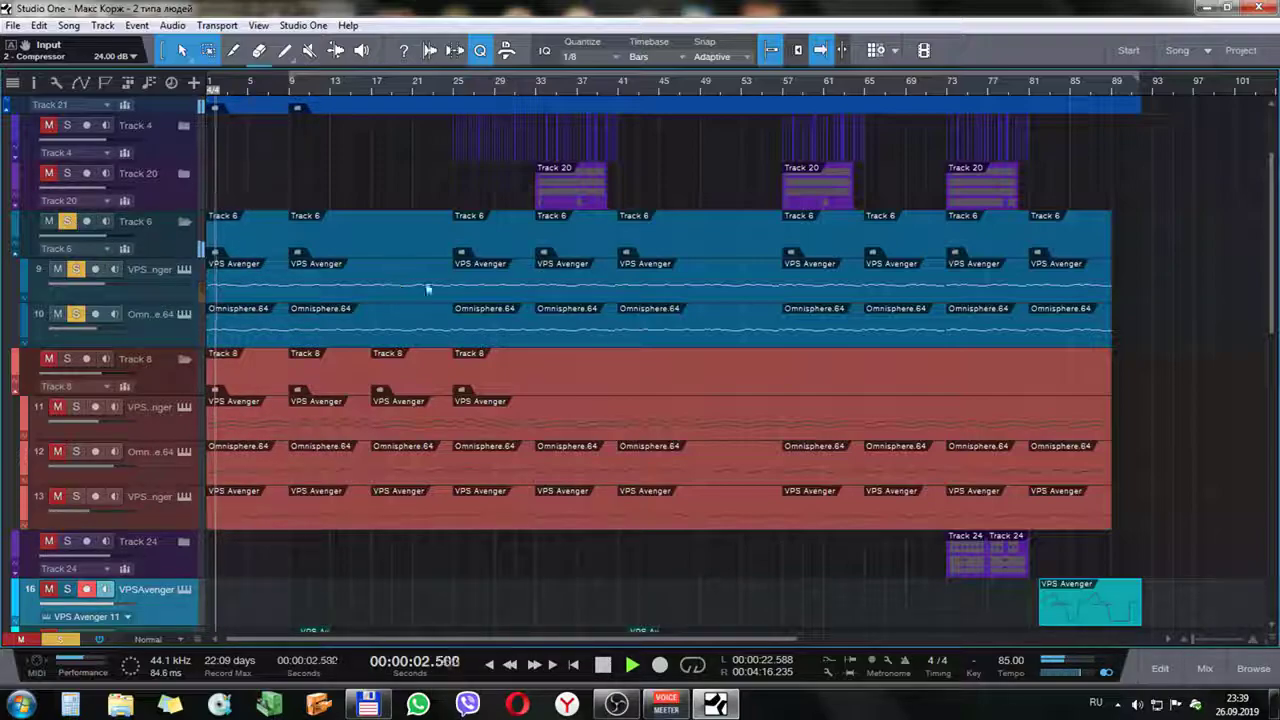
left_click(76, 314)
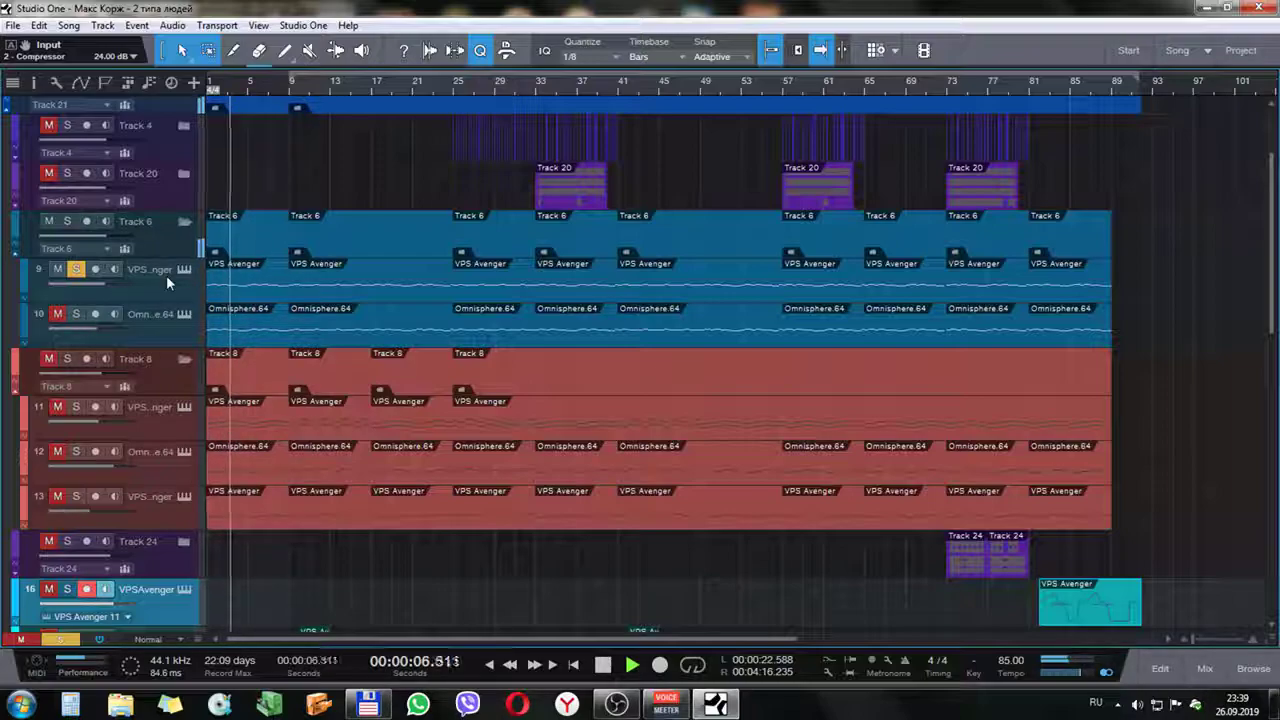
left_click(76, 314)
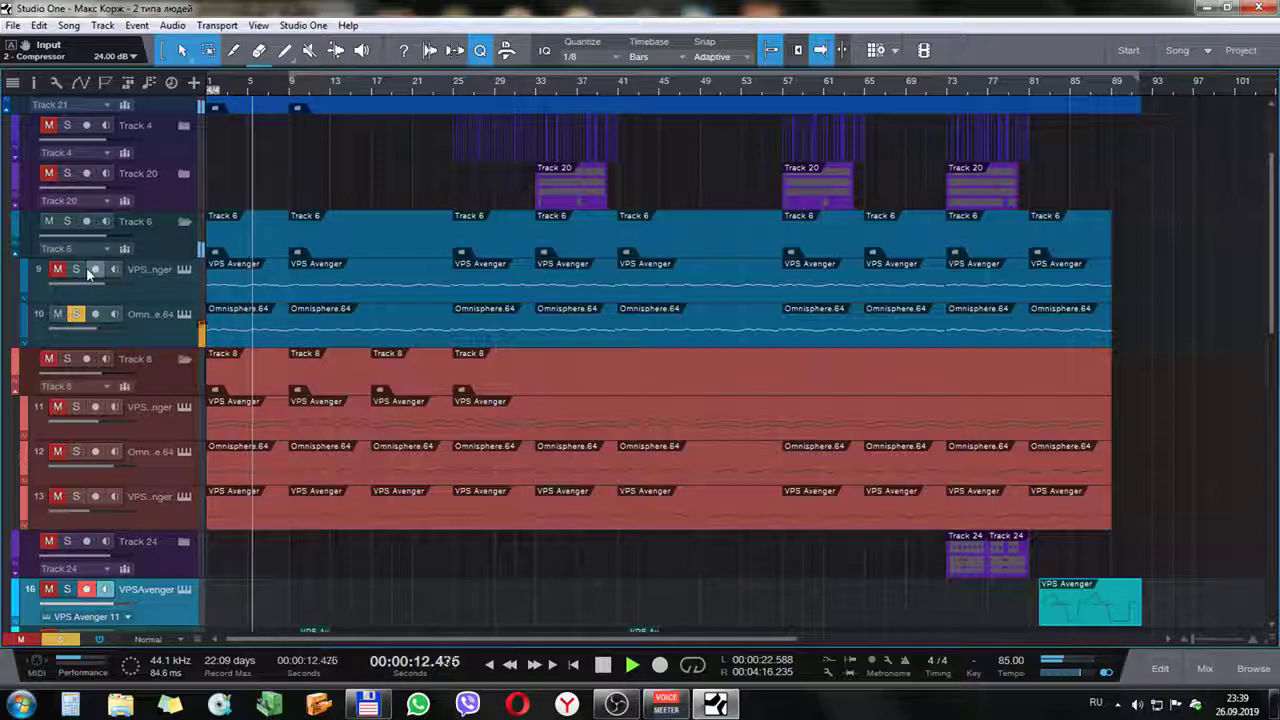
left_click(67, 221)
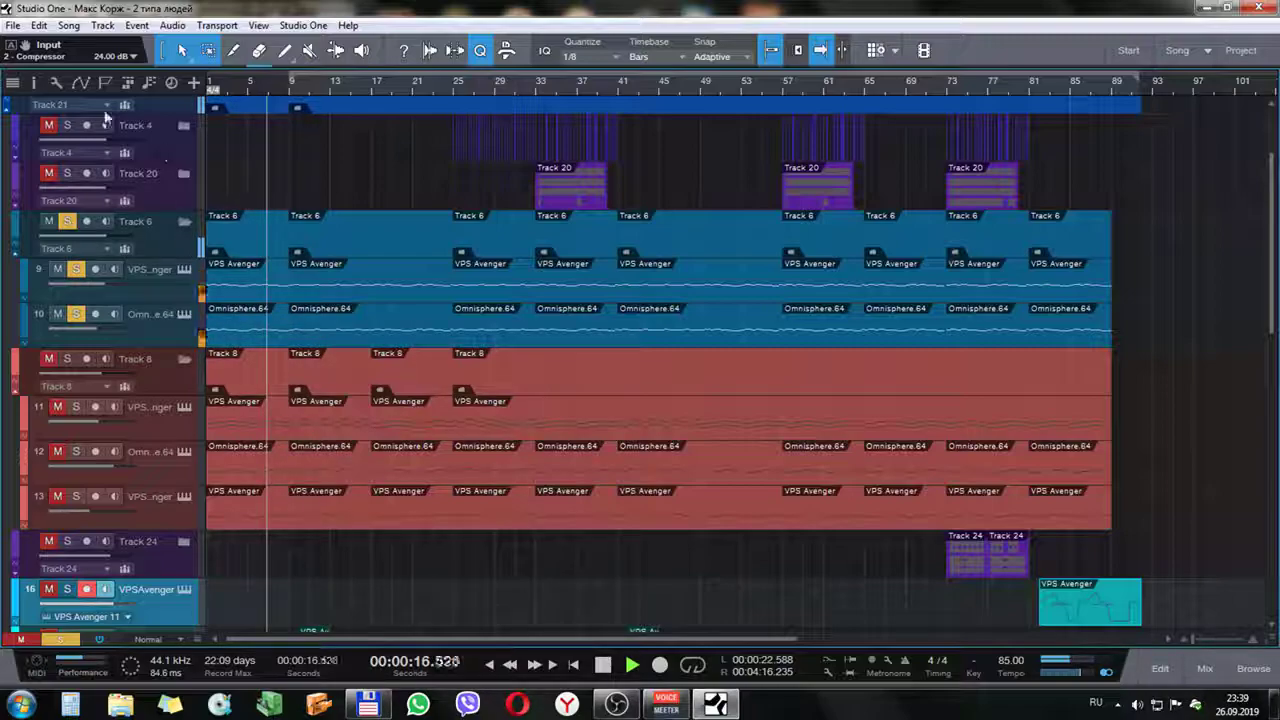
Display the tracks' automation curves briefly, return to the event view and stop playback
left_click(81, 83)
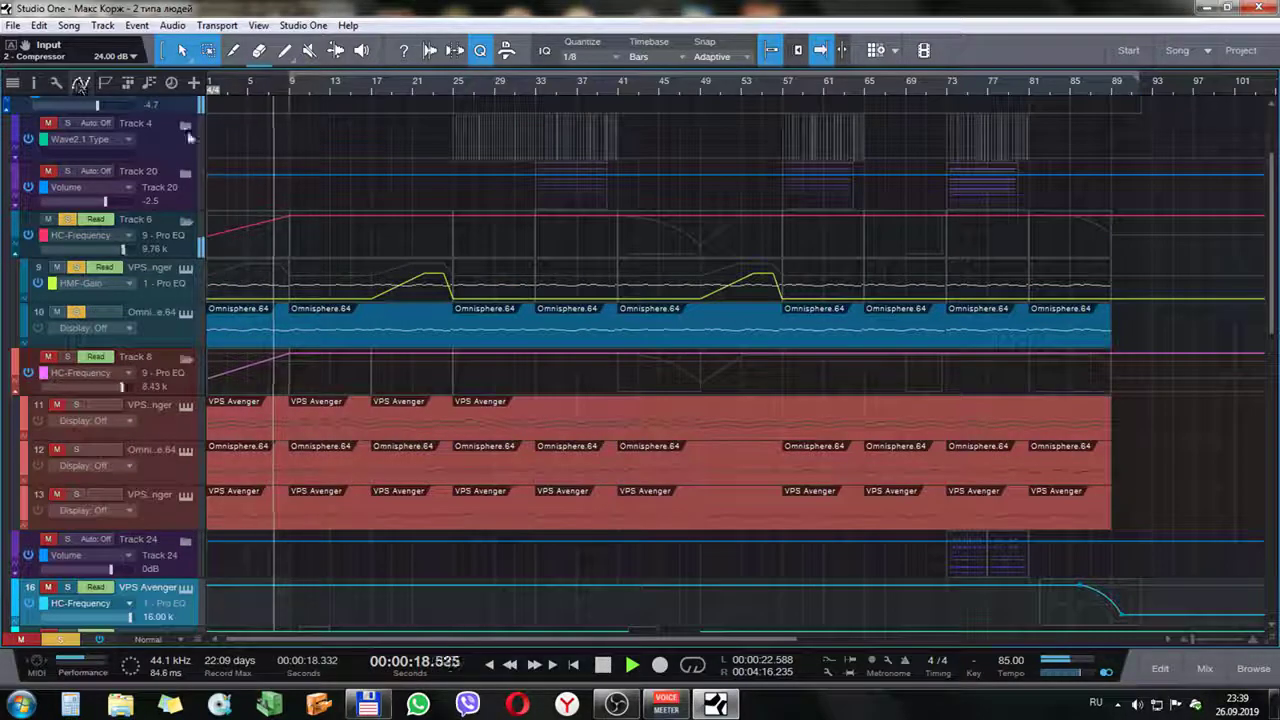
left_click(81, 83)
key("space")
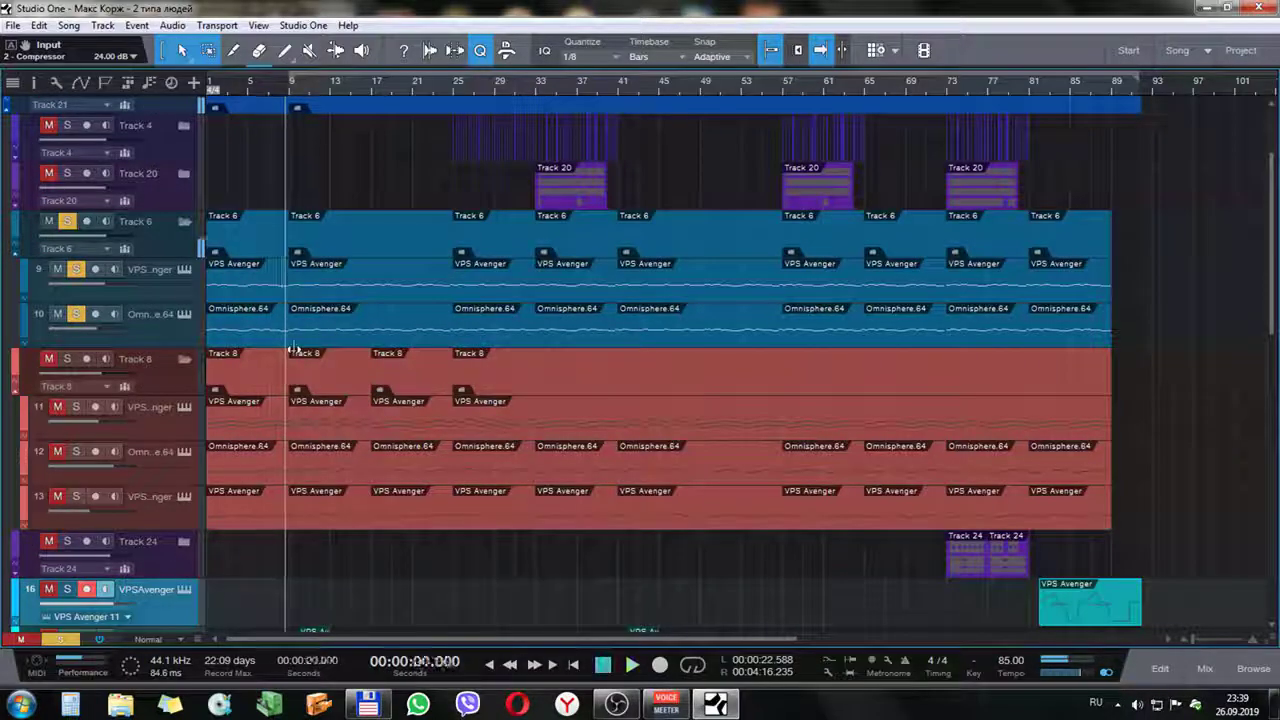
Switch the solo from Track 6 to Track 8 and check the preset in track 11's VPS Avenger
left_click(67, 221)
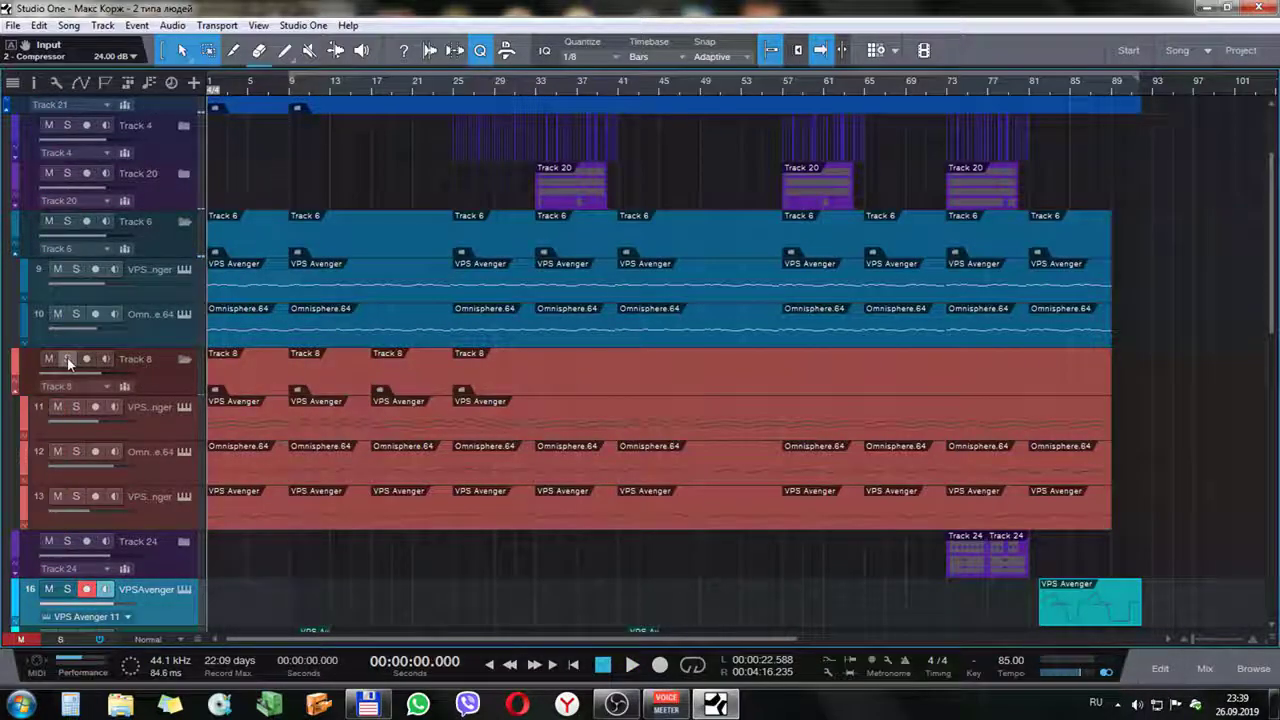
left_click(68, 359)
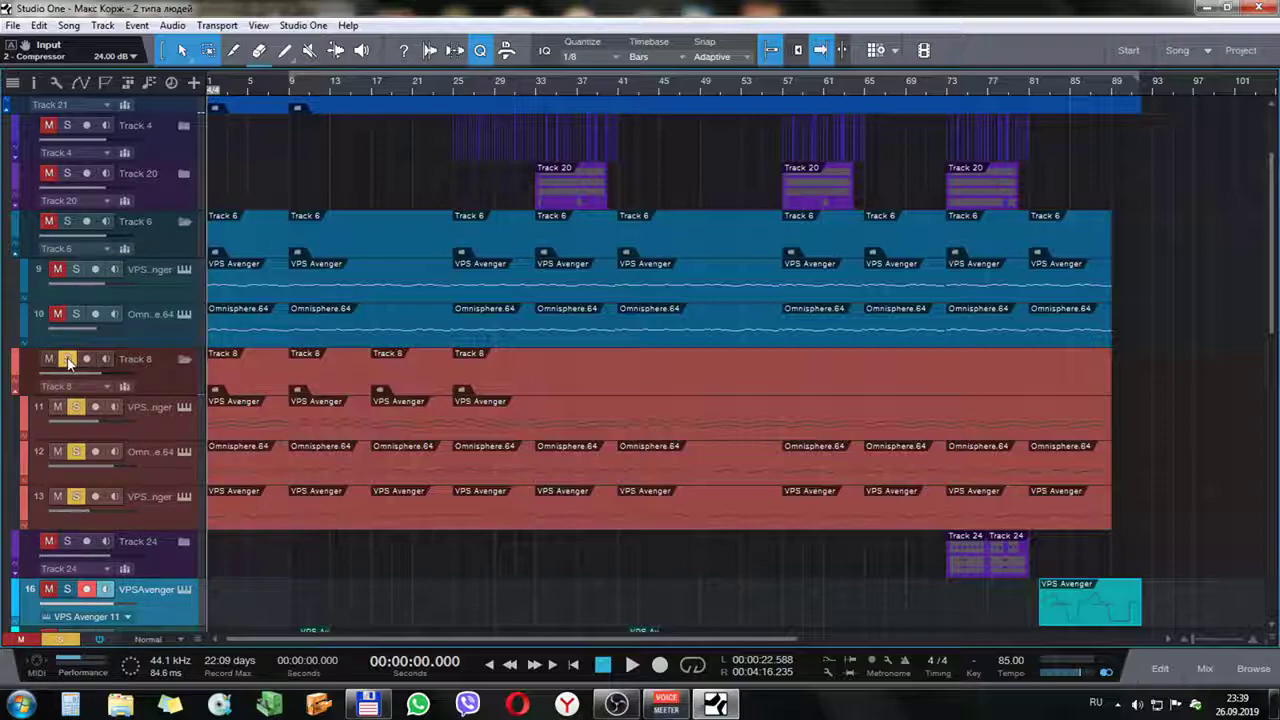
left_click(158, 425)
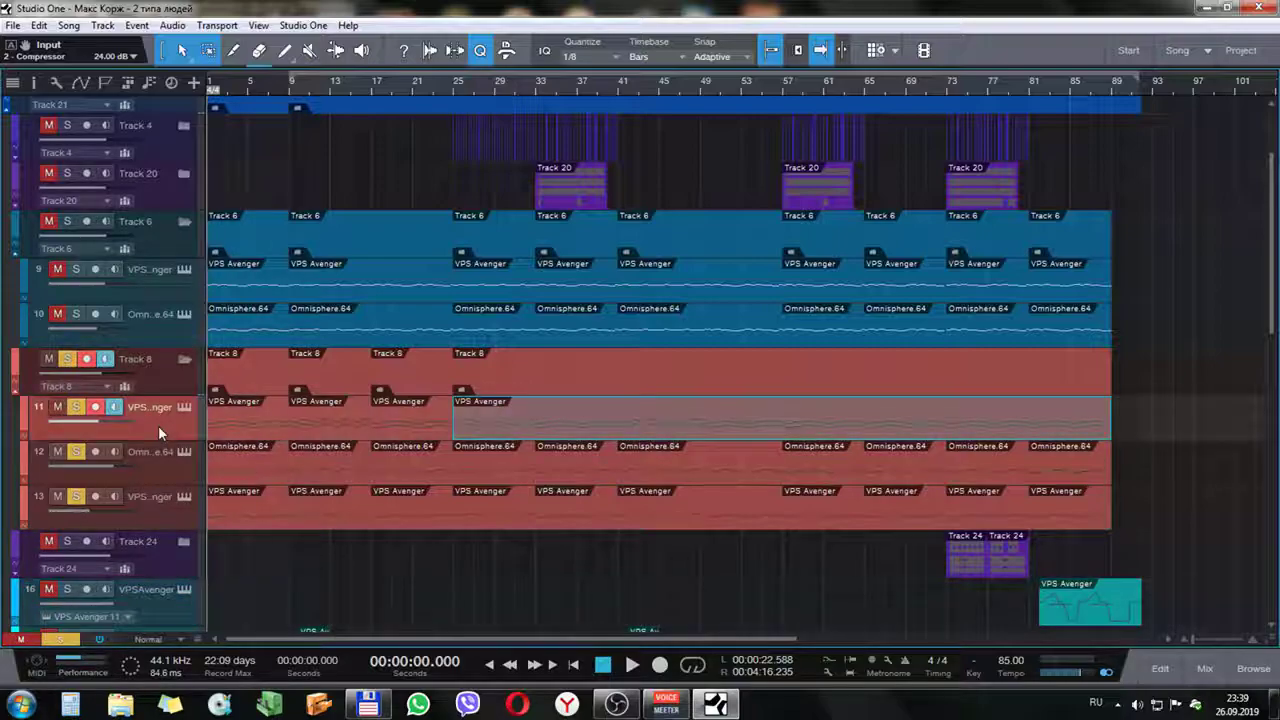
left_click(185, 407)
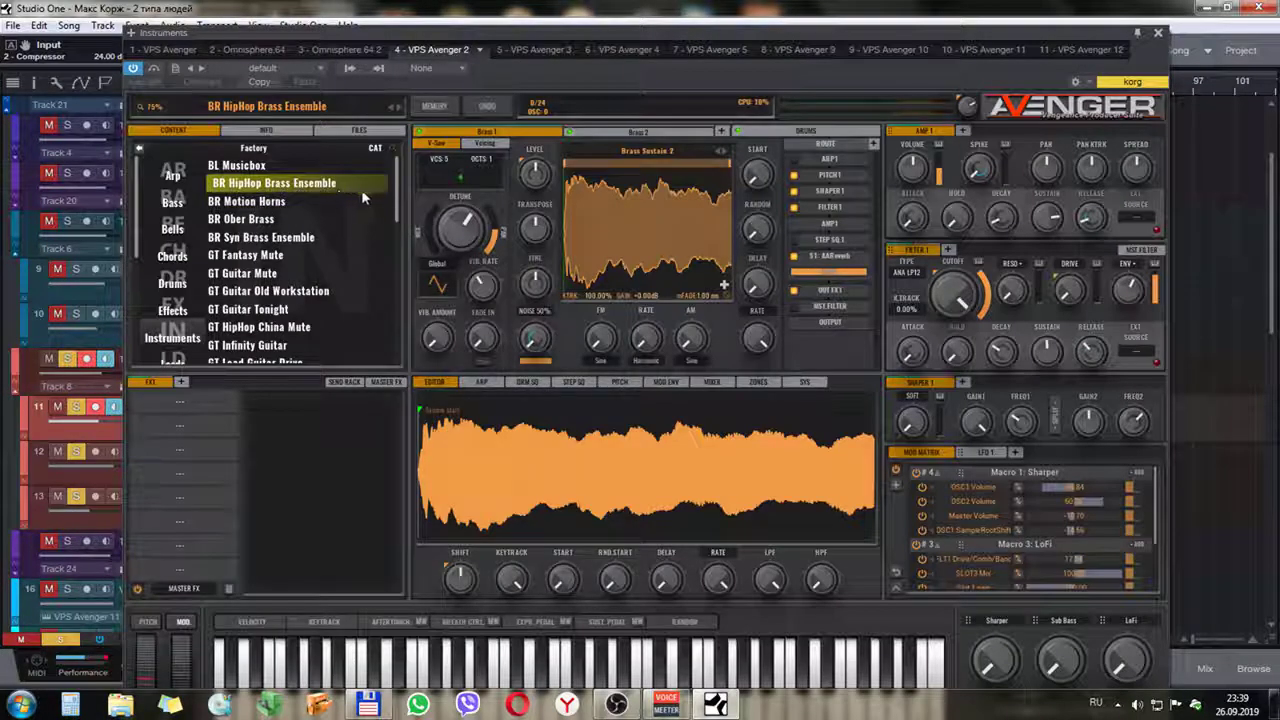
left_click(1158, 33)
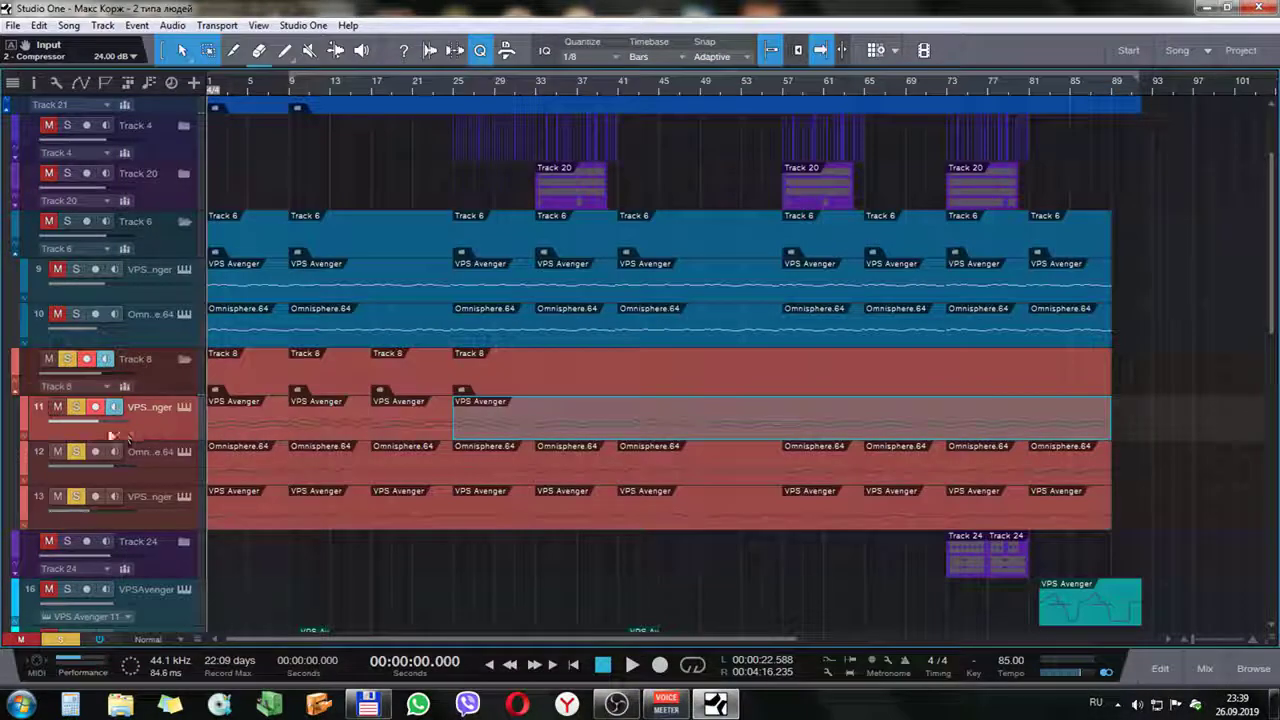
Audition track 13 without the other Track 8 layers, and play the whole soloed Track 8 folder from the start
left_click(75, 407)
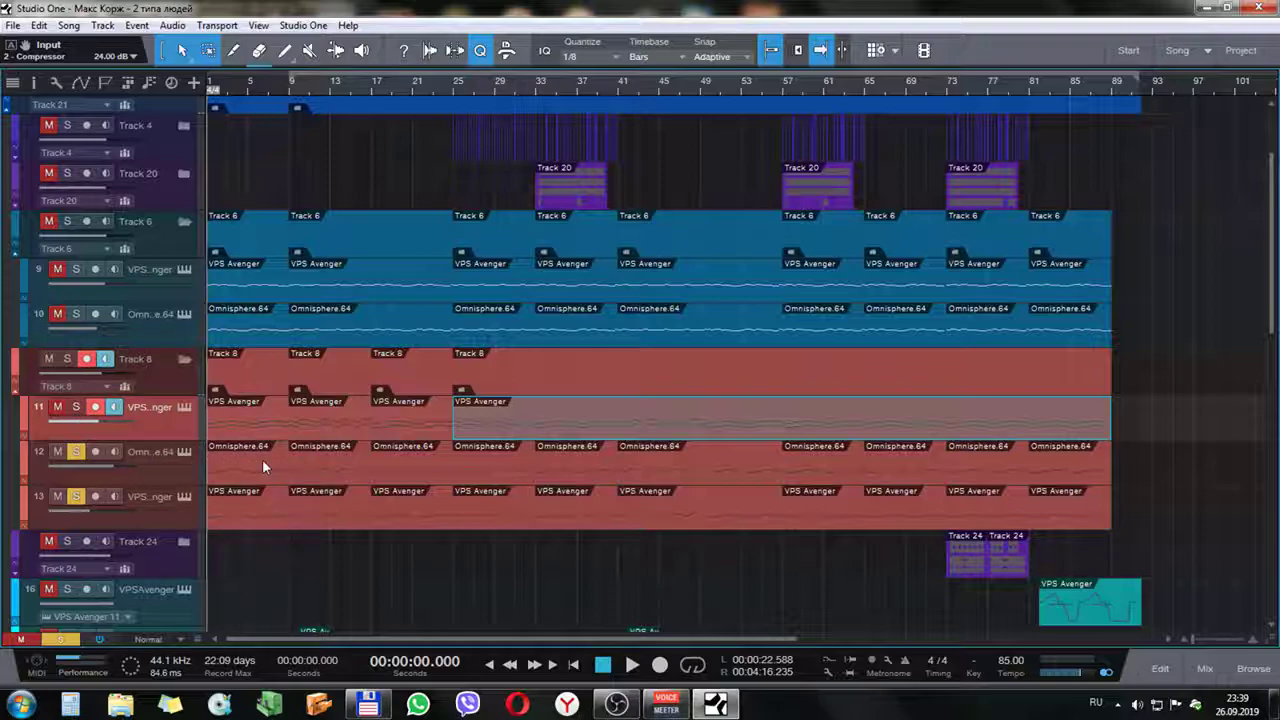
left_click(823, 508)
left_click(75, 452)
key("space")
left_click(67, 358)
key("space")
key("space")
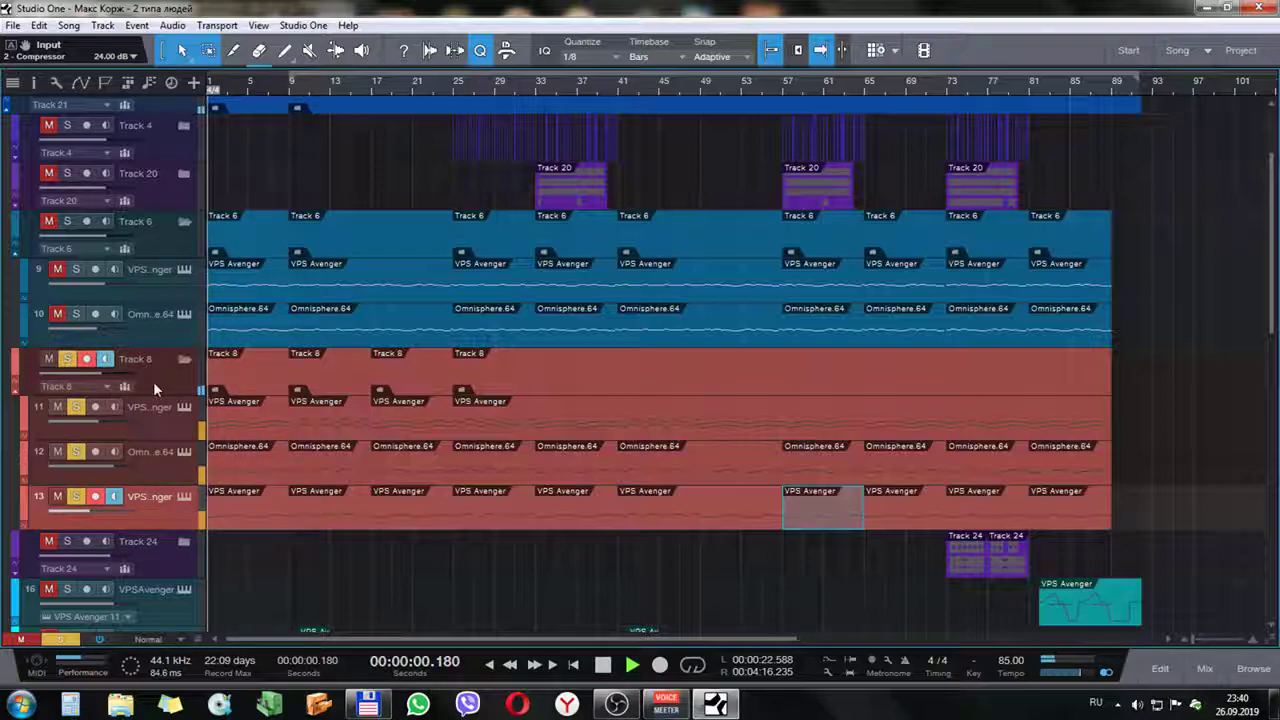
Listen to Track 6 soloed together with Track 8, clear all solos and stop playback
left_click(67, 221)
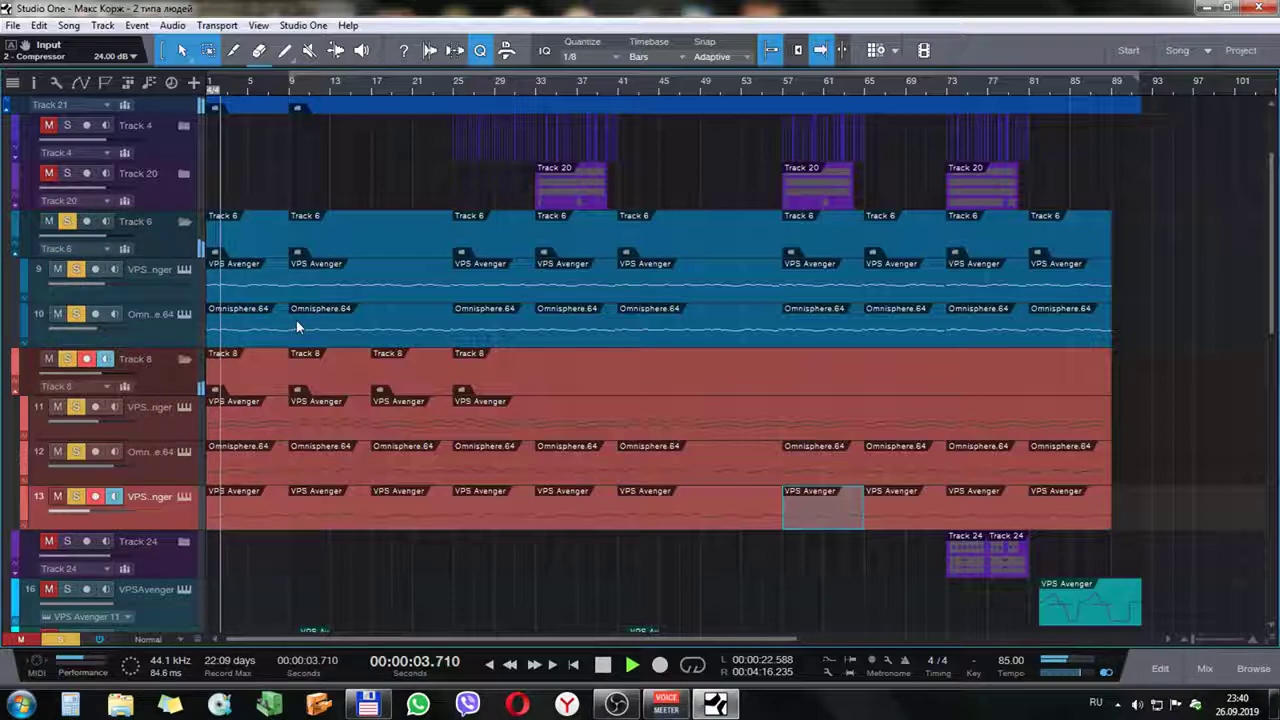
left_click(62, 639)
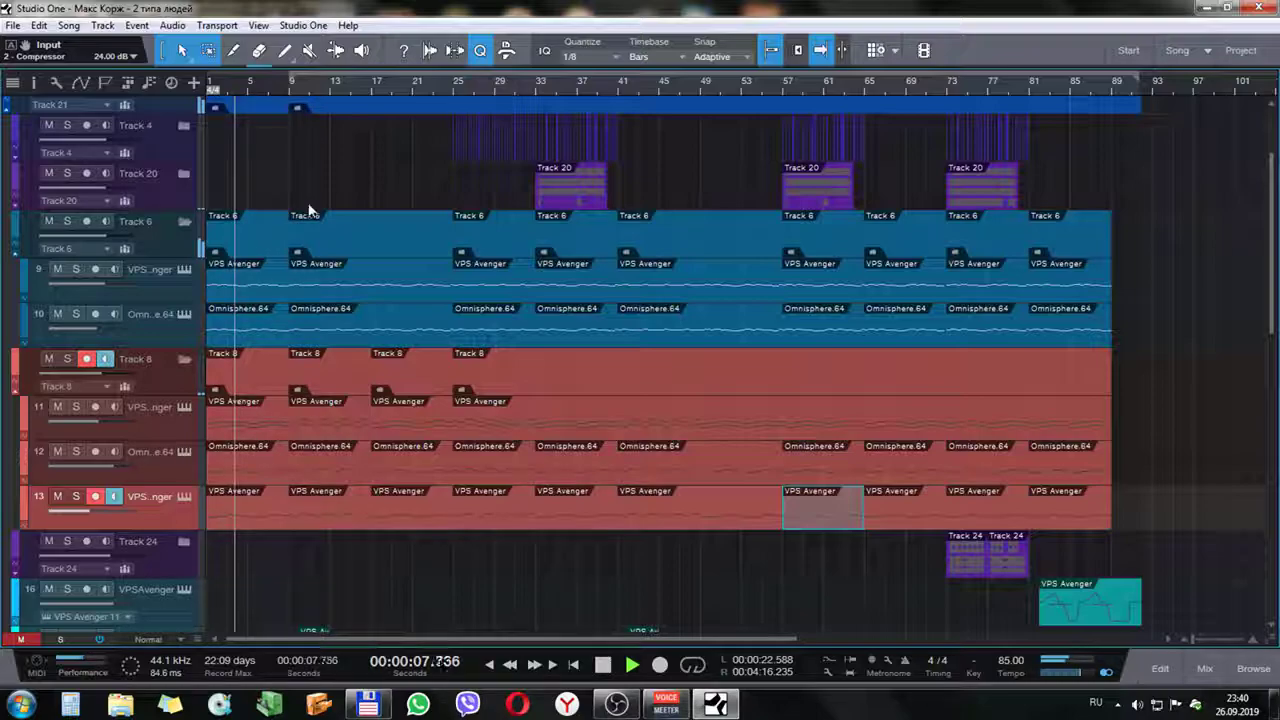
scroll(364, 290, "down", 5)
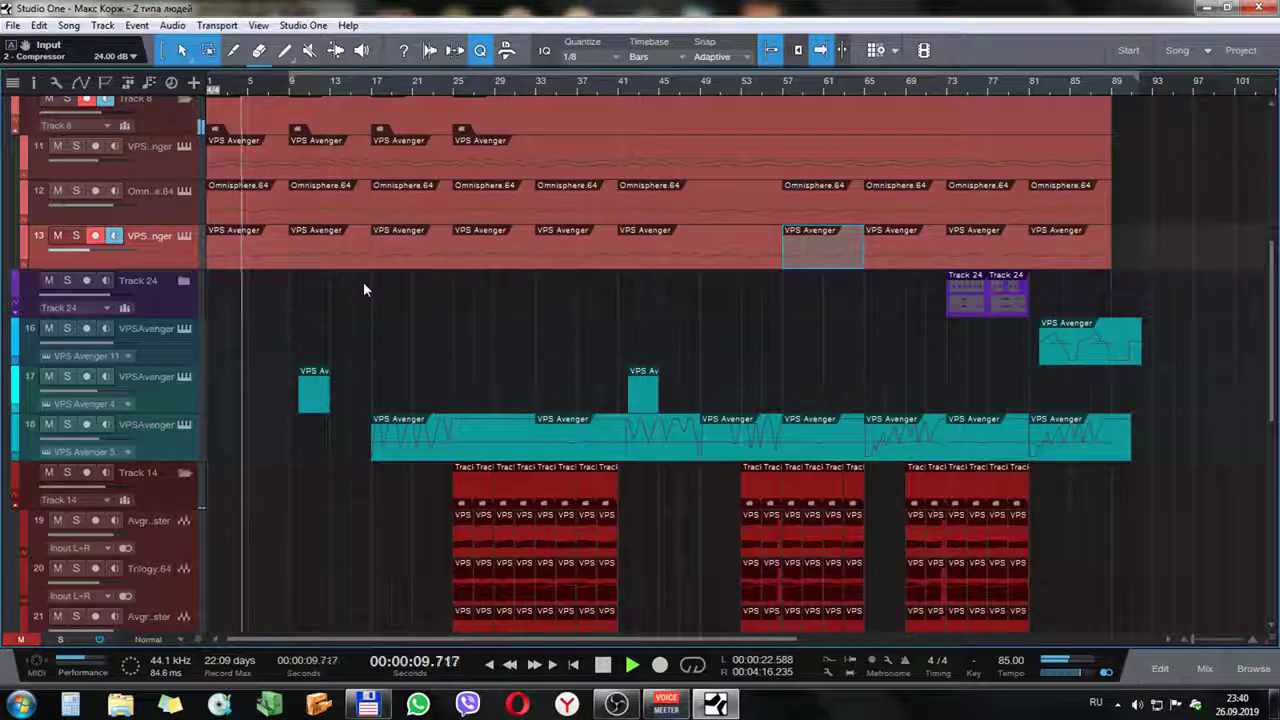
key("space")
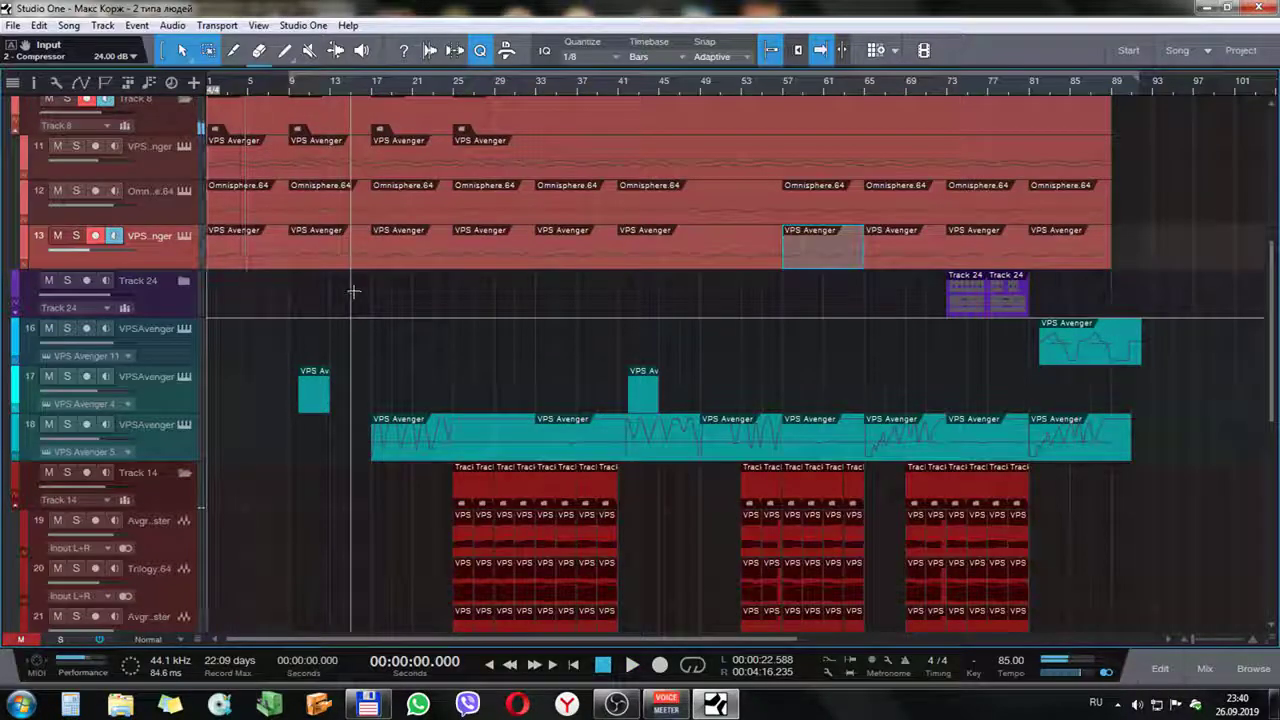
Place the playback cursor at bar 9 and check the preset in track 17's VPS Avenger 4 instrument
left_click(290, 91)
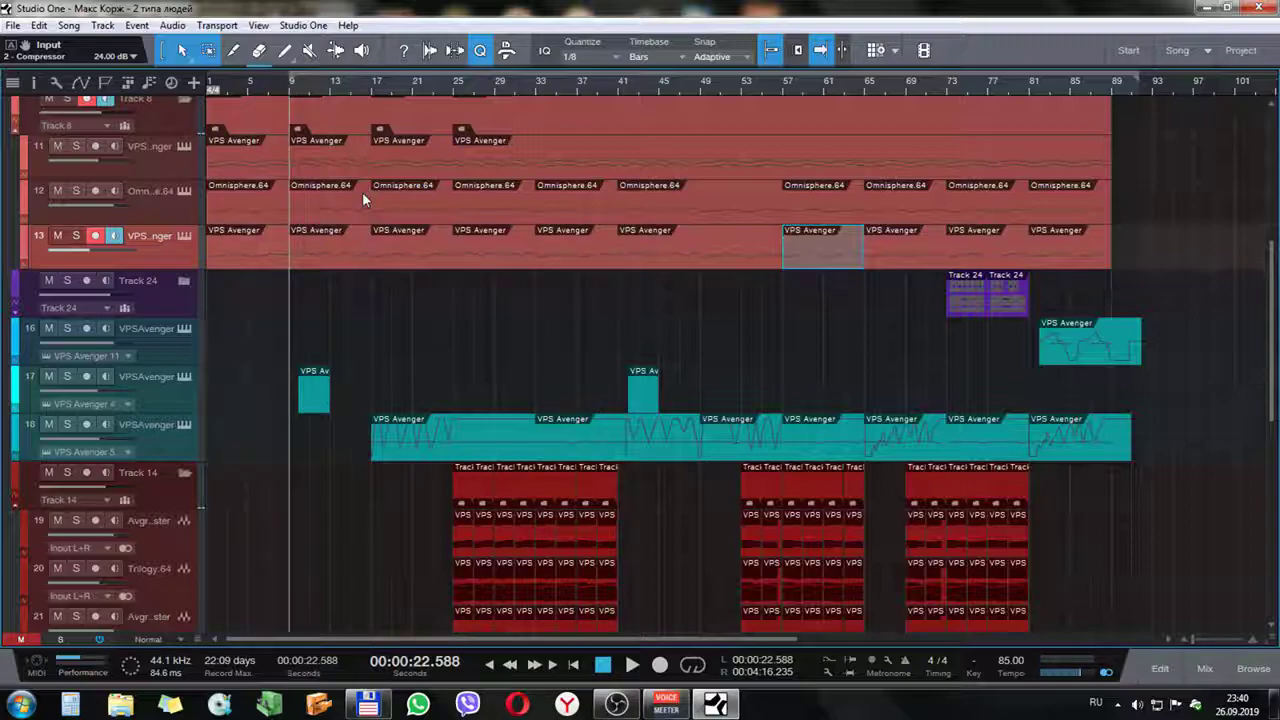
left_click(179, 395)
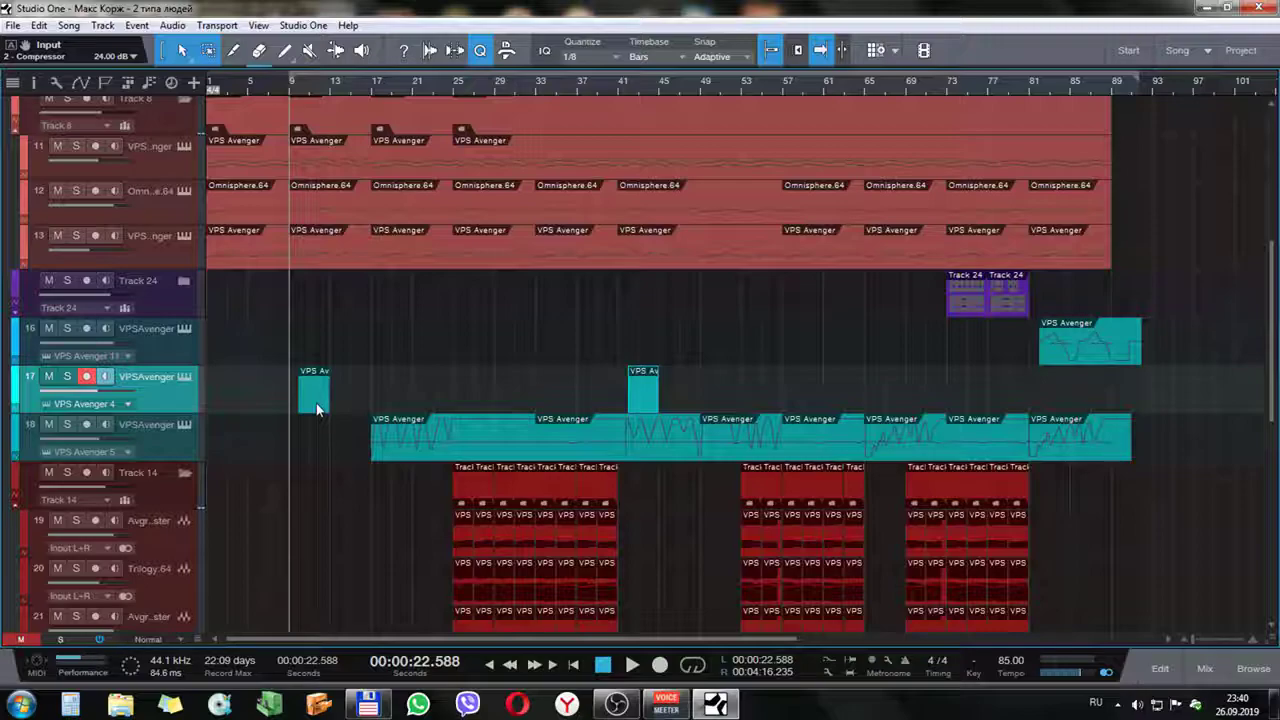
left_click(183, 376)
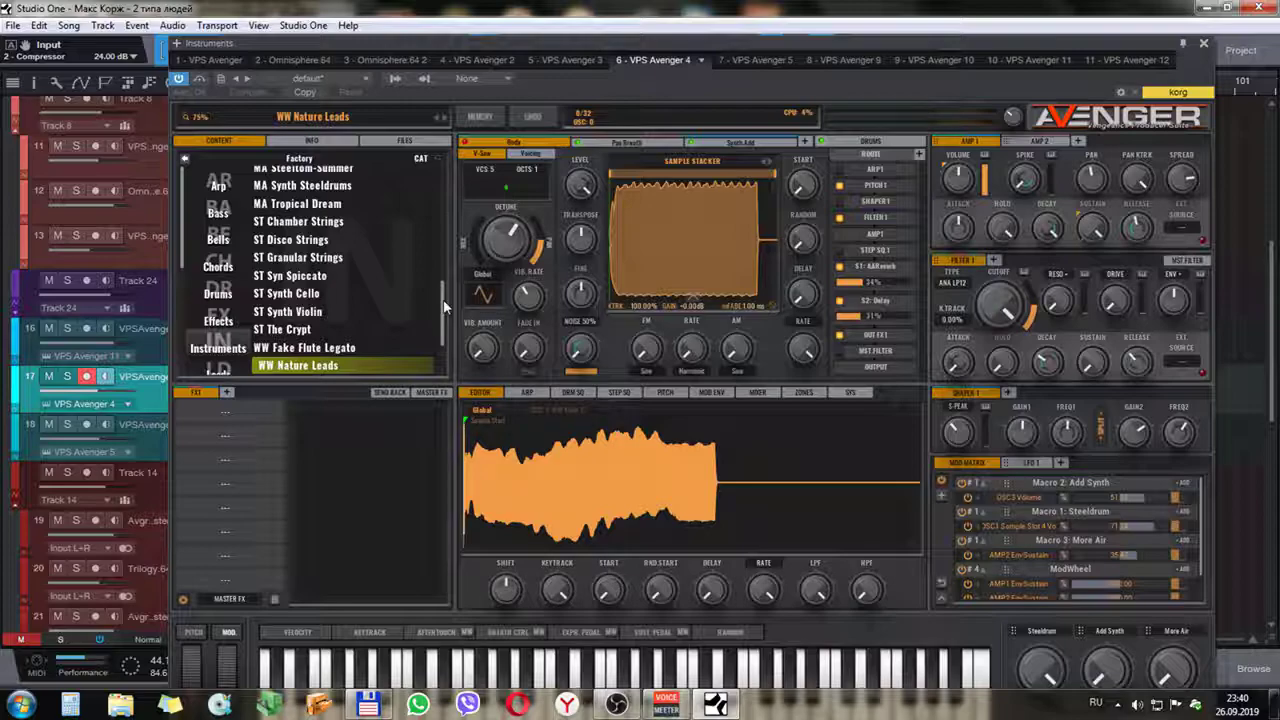
scroll(445, 308, "down", 1)
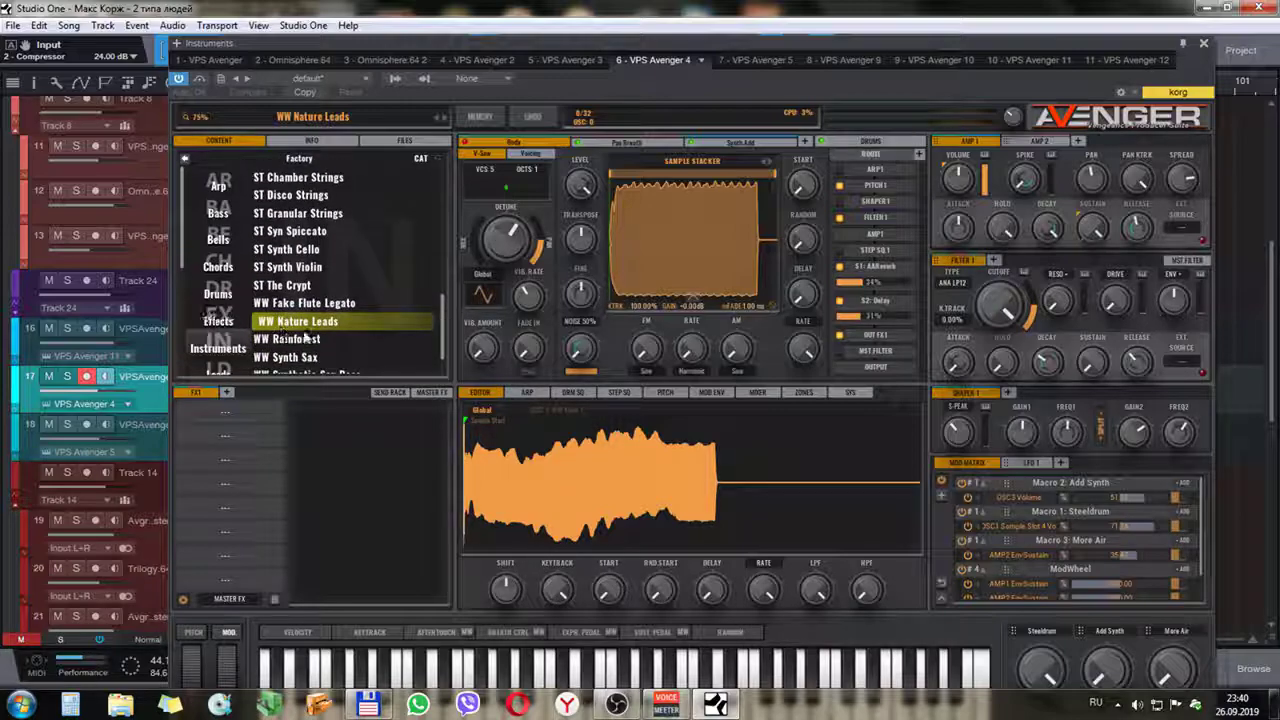
left_click(1202, 44)
Solo track 17 and play its VPS Avenger 4 part from just before bar 10
left_click(67, 376)
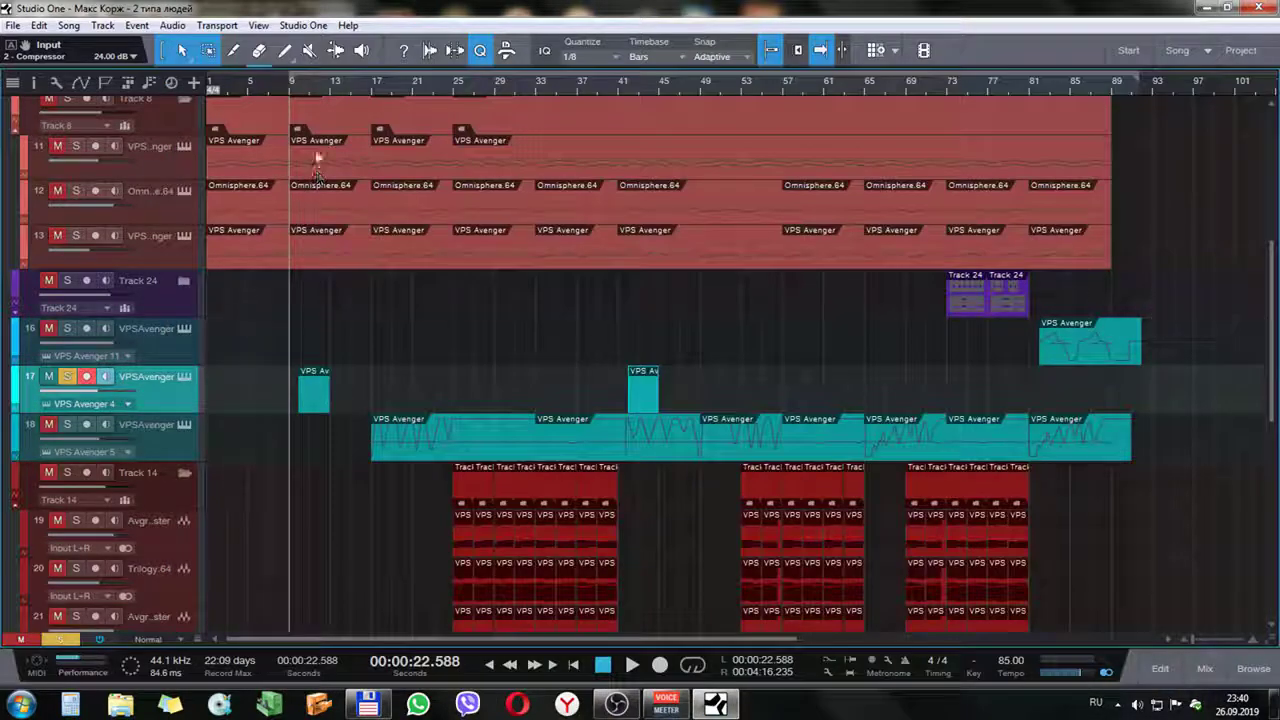
key("space")
scroll(300, 85, "up", 6)
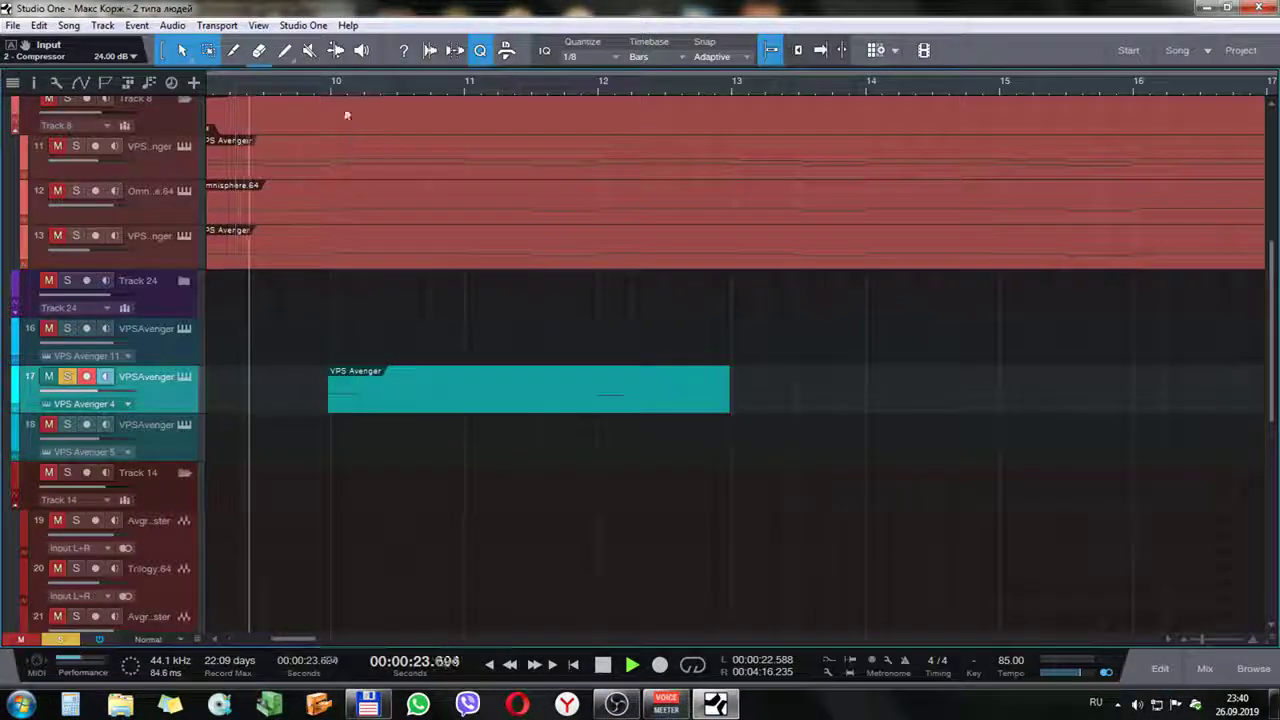
left_click(318, 90)
left_click(315, 91)
left_click(316, 90)
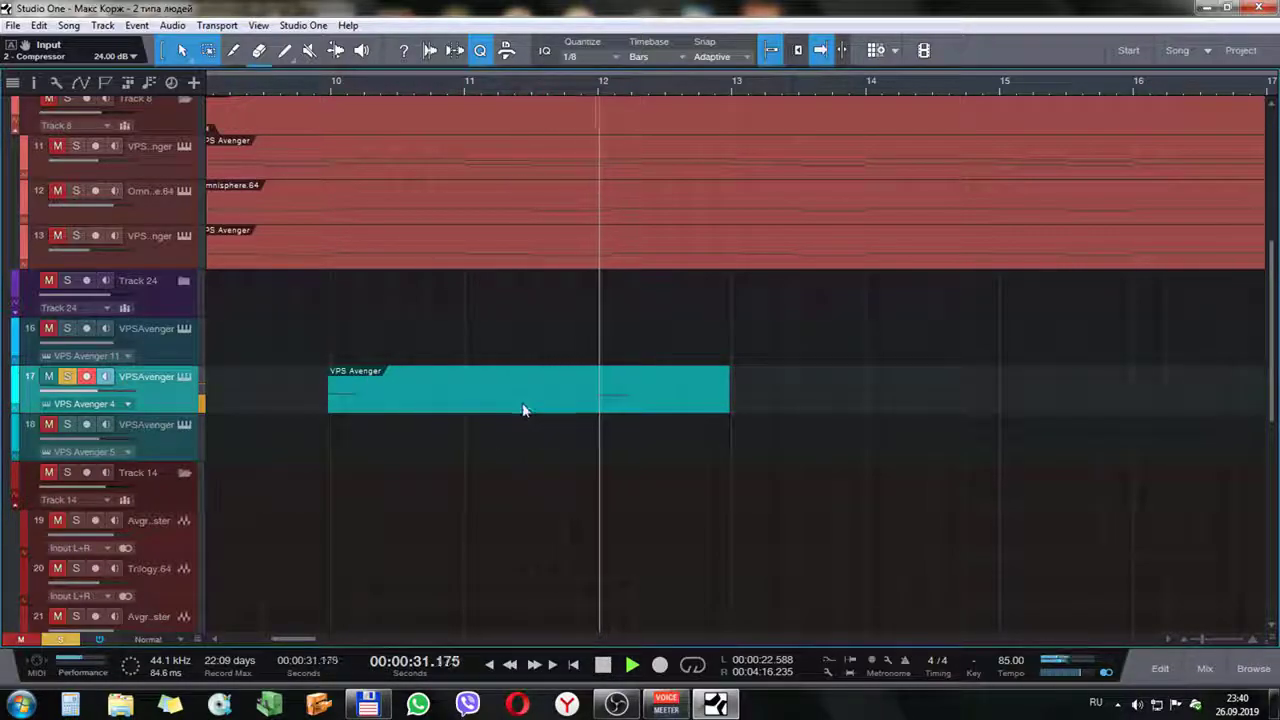
Show the inspector for track 17, check its Eos reverb insert and stop playback
left_click(36, 84)
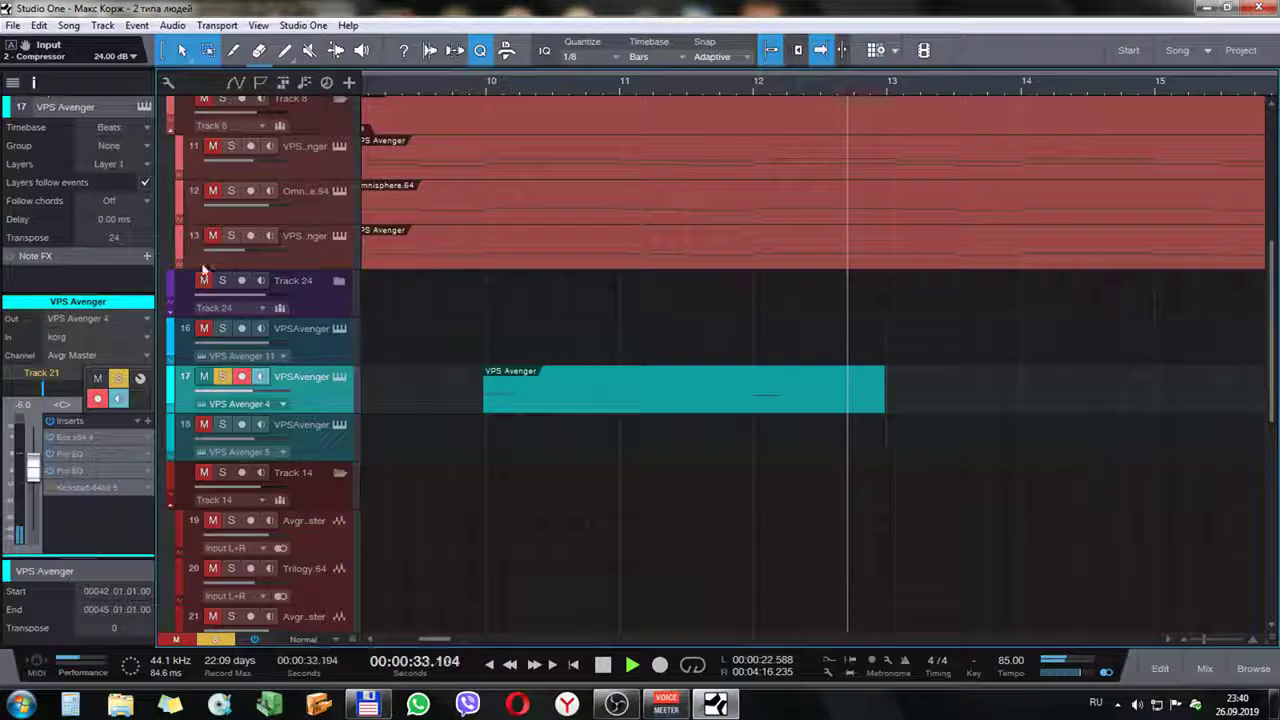
double_click(105, 437)
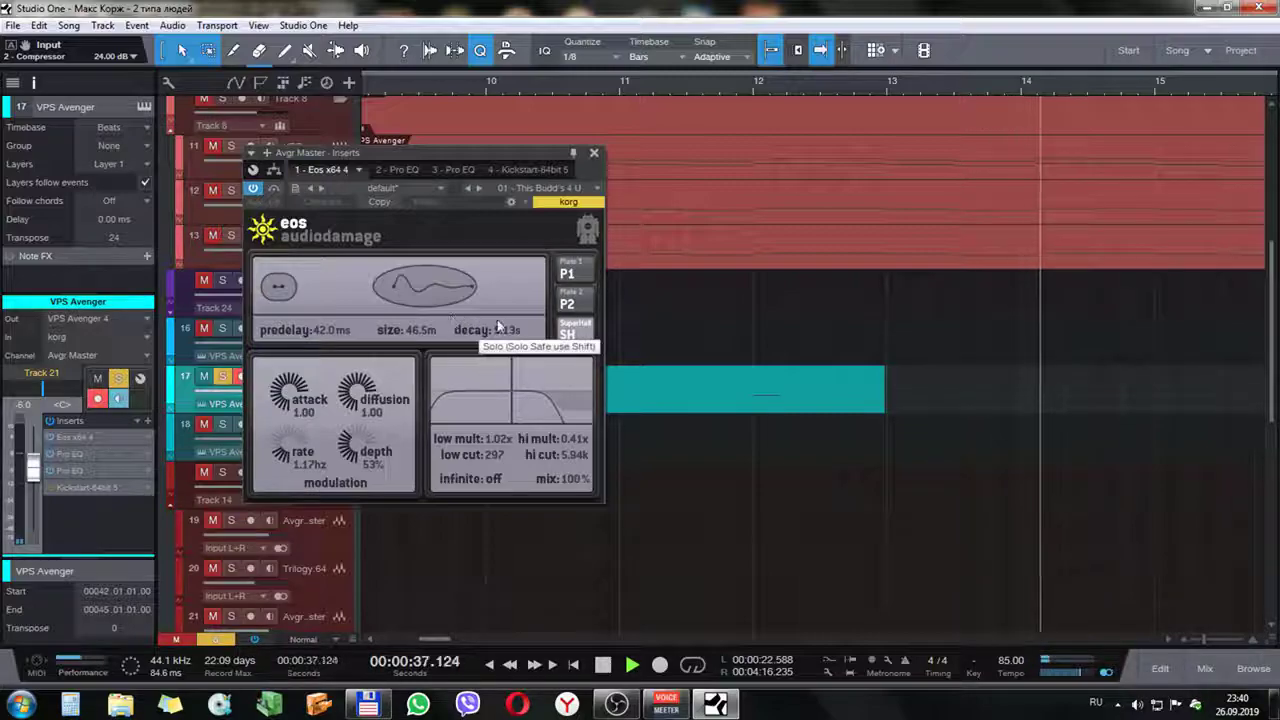
left_click(594, 153)
key("space")
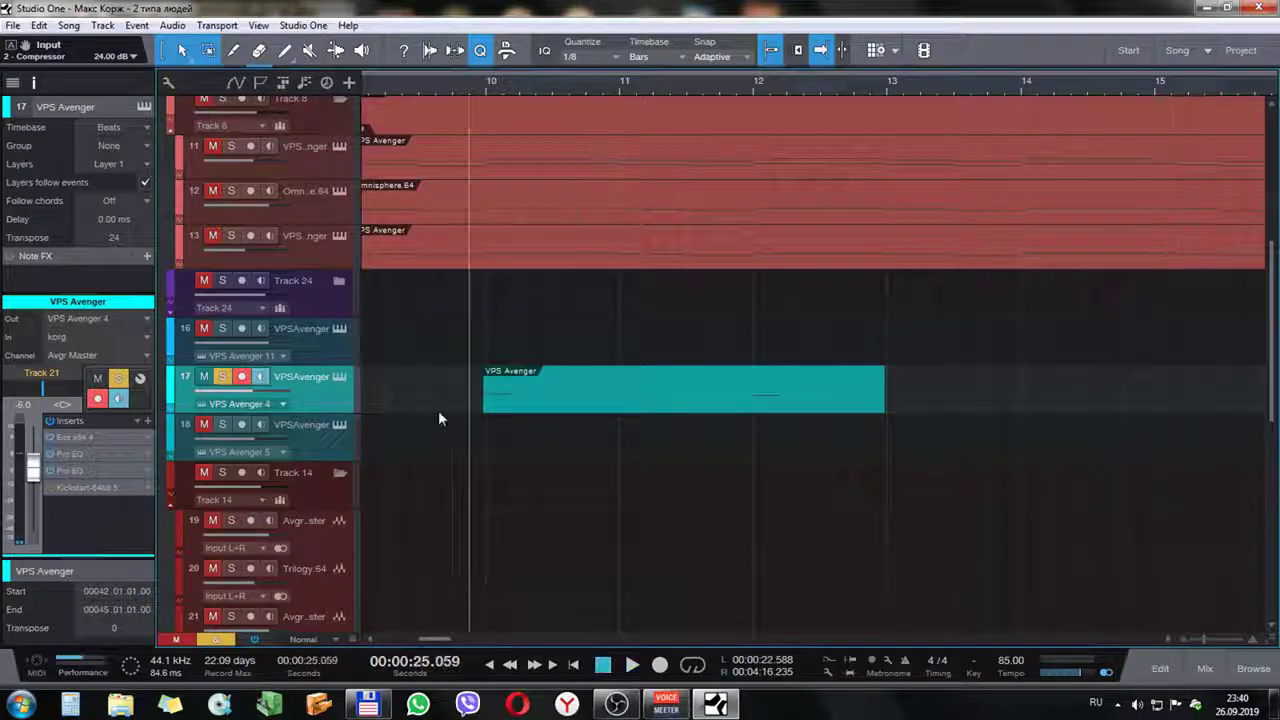
Clear the solo on track 17, play the full mix from just before bar 10 and hide the inspector
left_click(219, 378)
key("space")
scroll(663, 387, "up", 4)
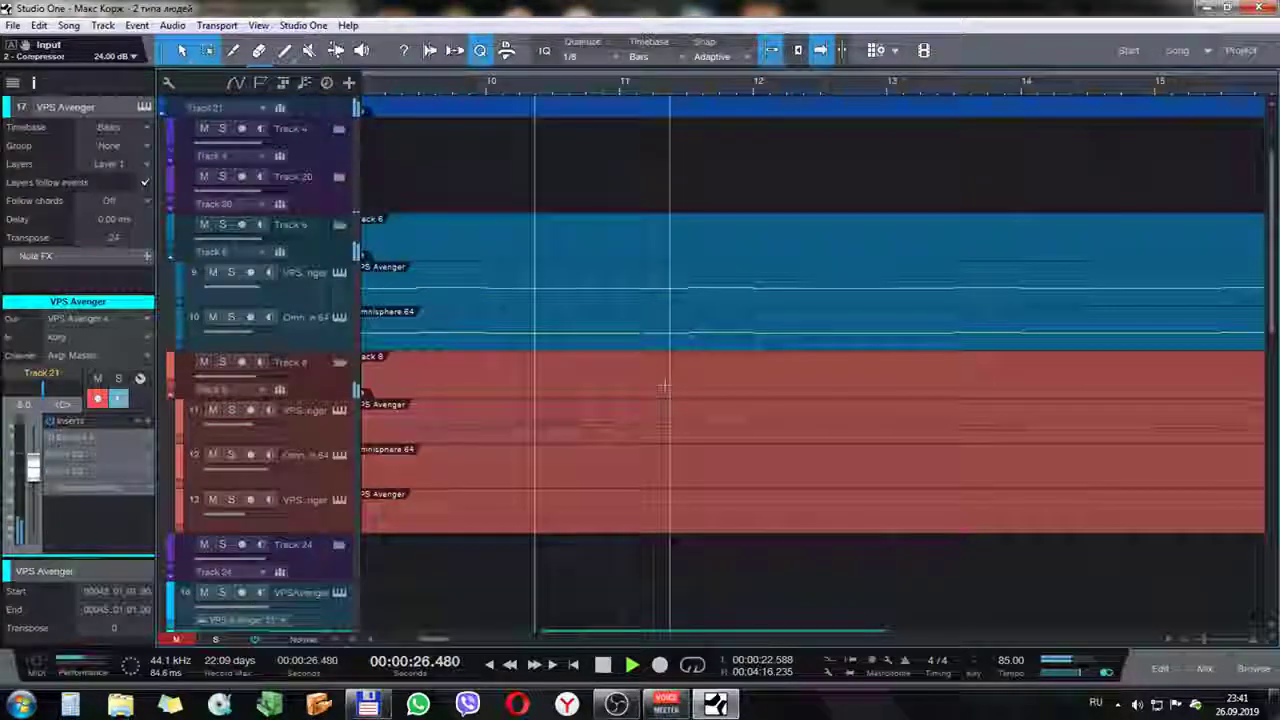
scroll(664, 388, "up", 3)
key("w")
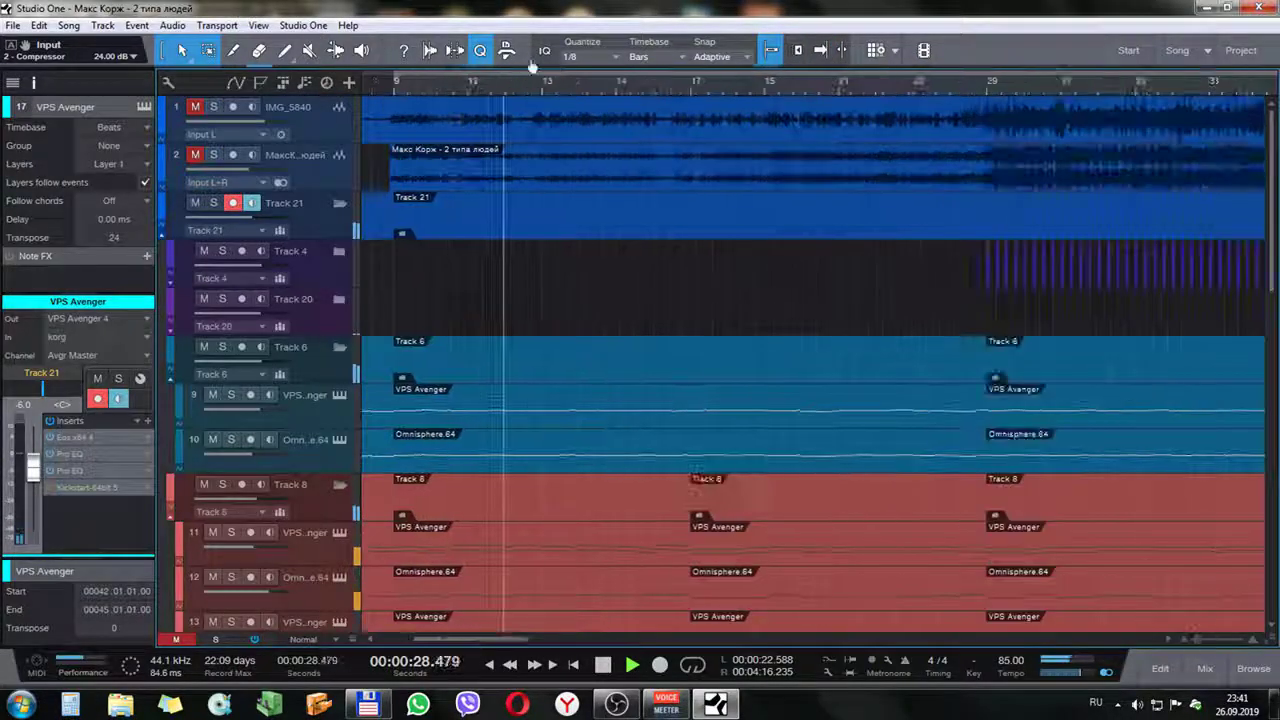
key("w")
key("F4")
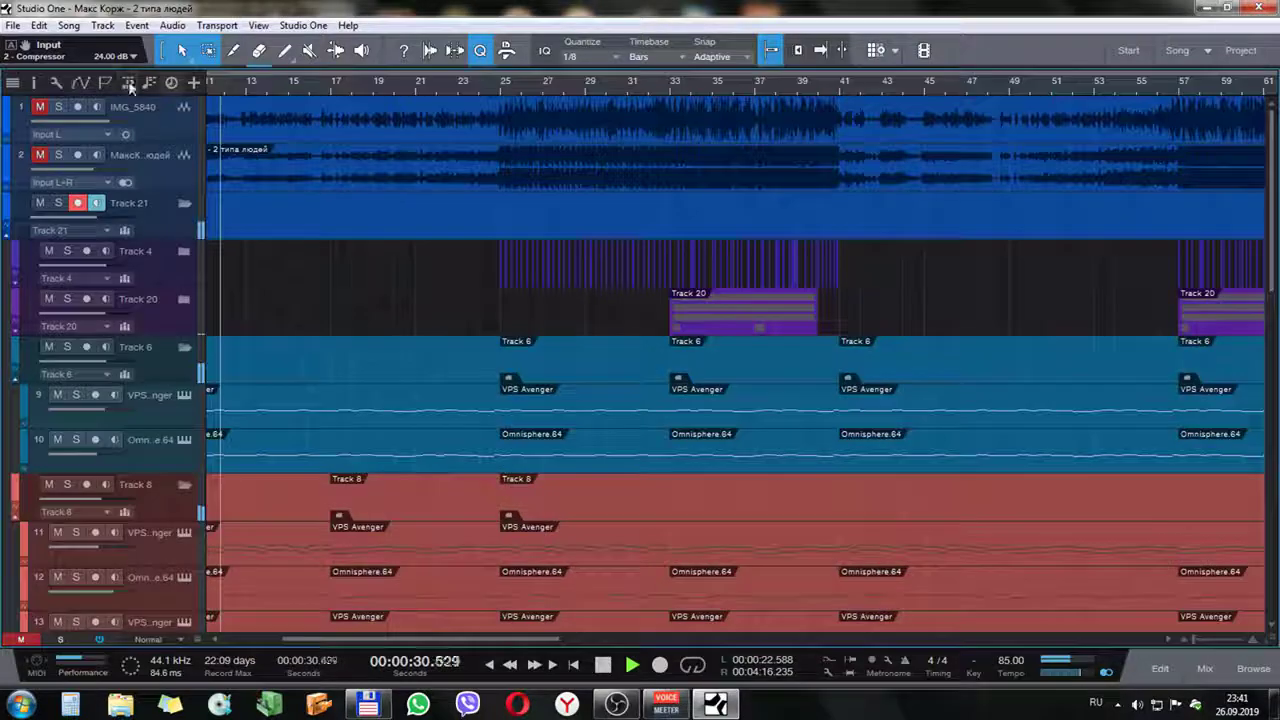
key("w")
key("w")
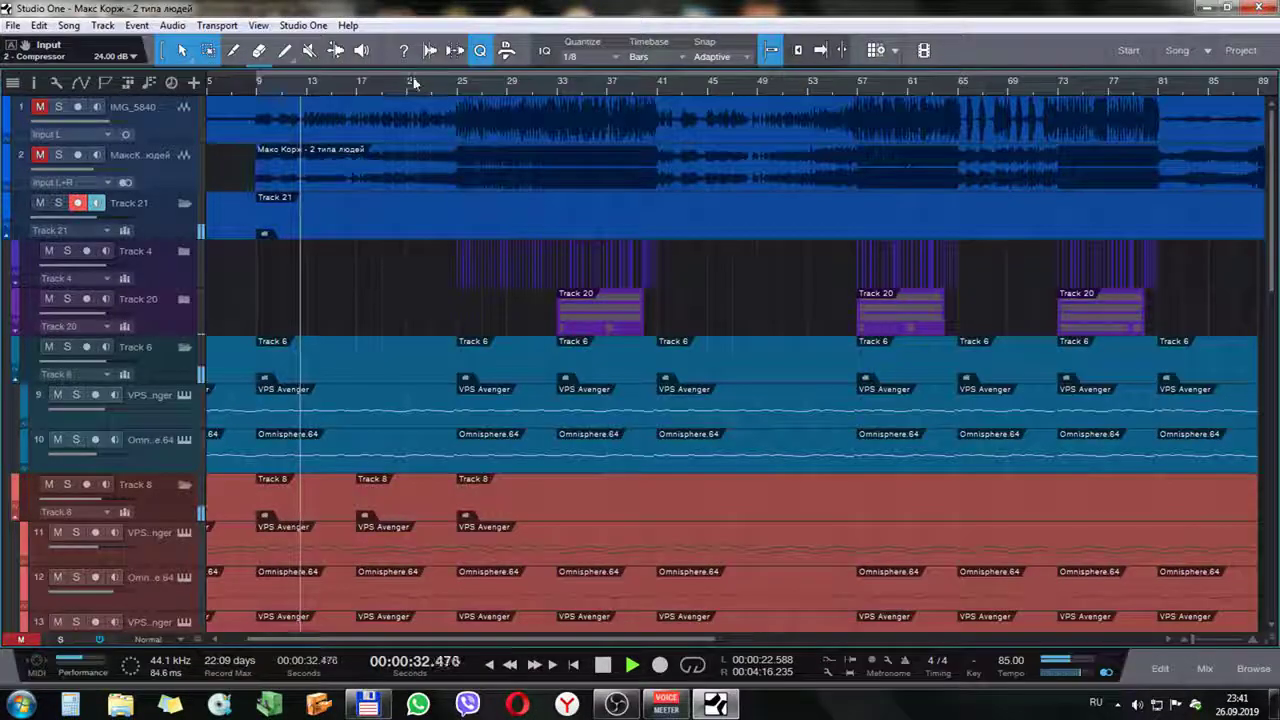
Solo track 18 with its inspector shown and check its VPS Avenger 5 instrument during playback
scroll(485, 400, "down", 10)
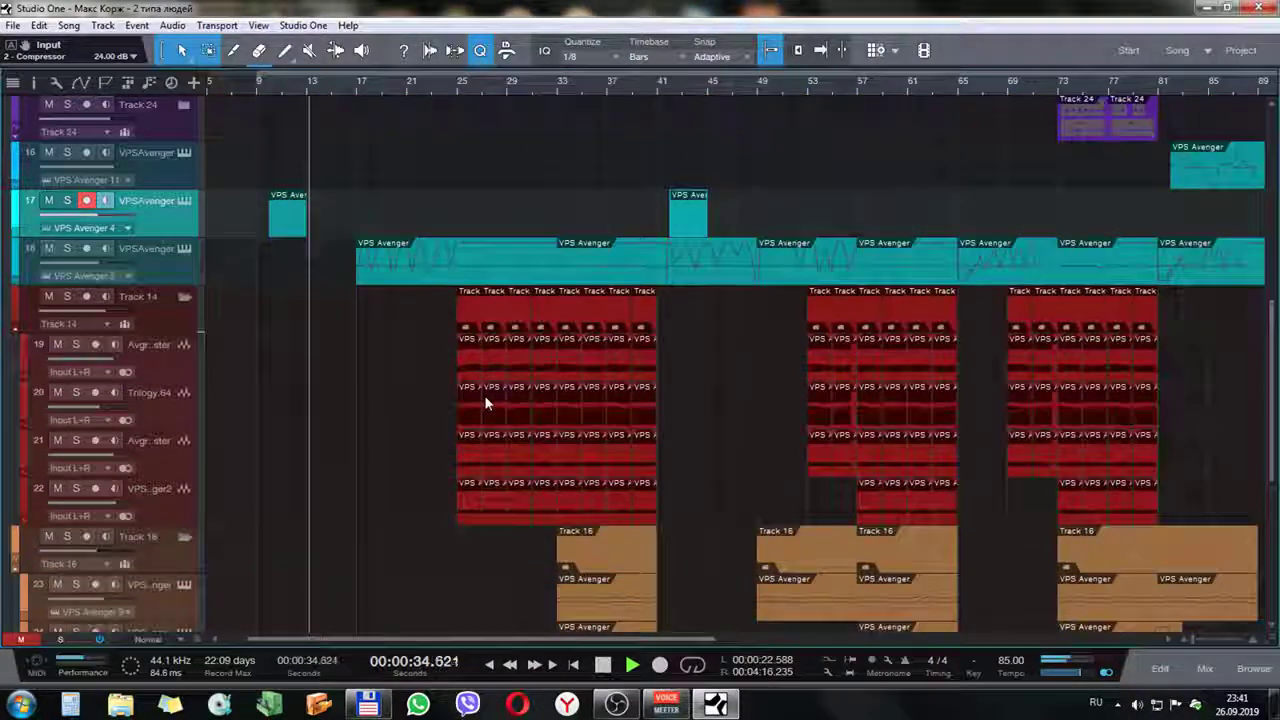
scroll(484, 395, "down", 1)
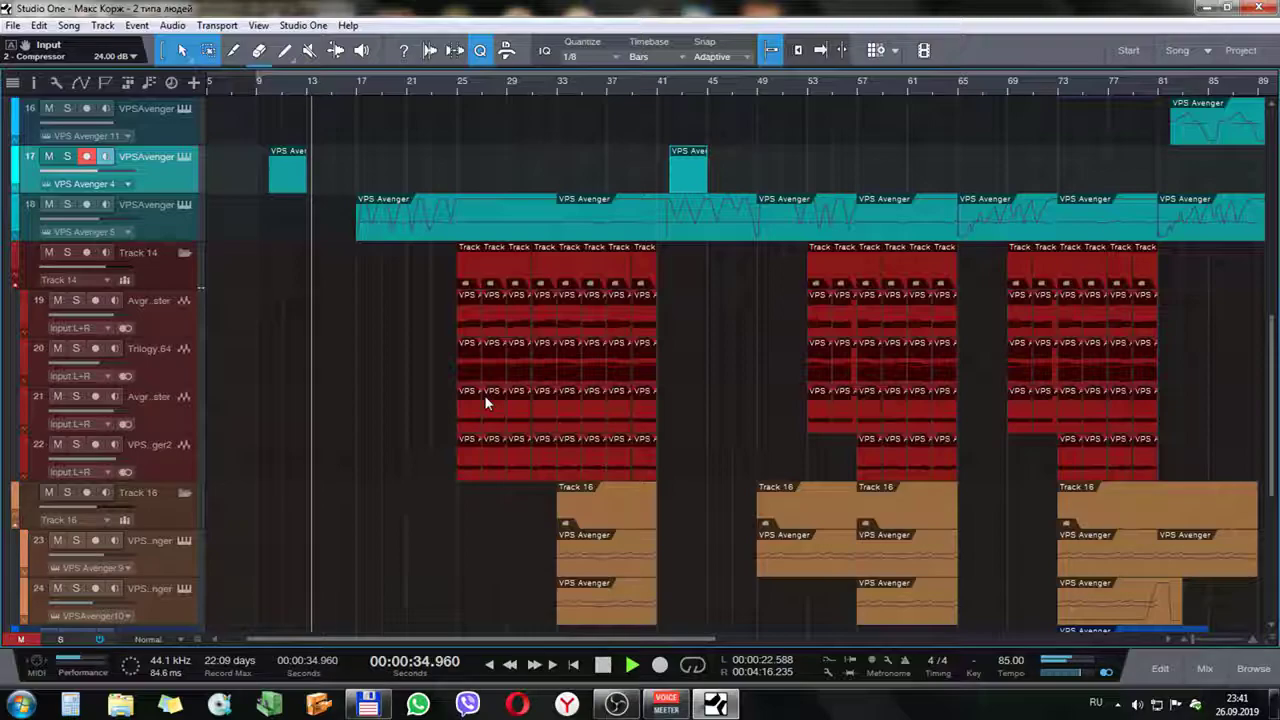
left_click(163, 228)
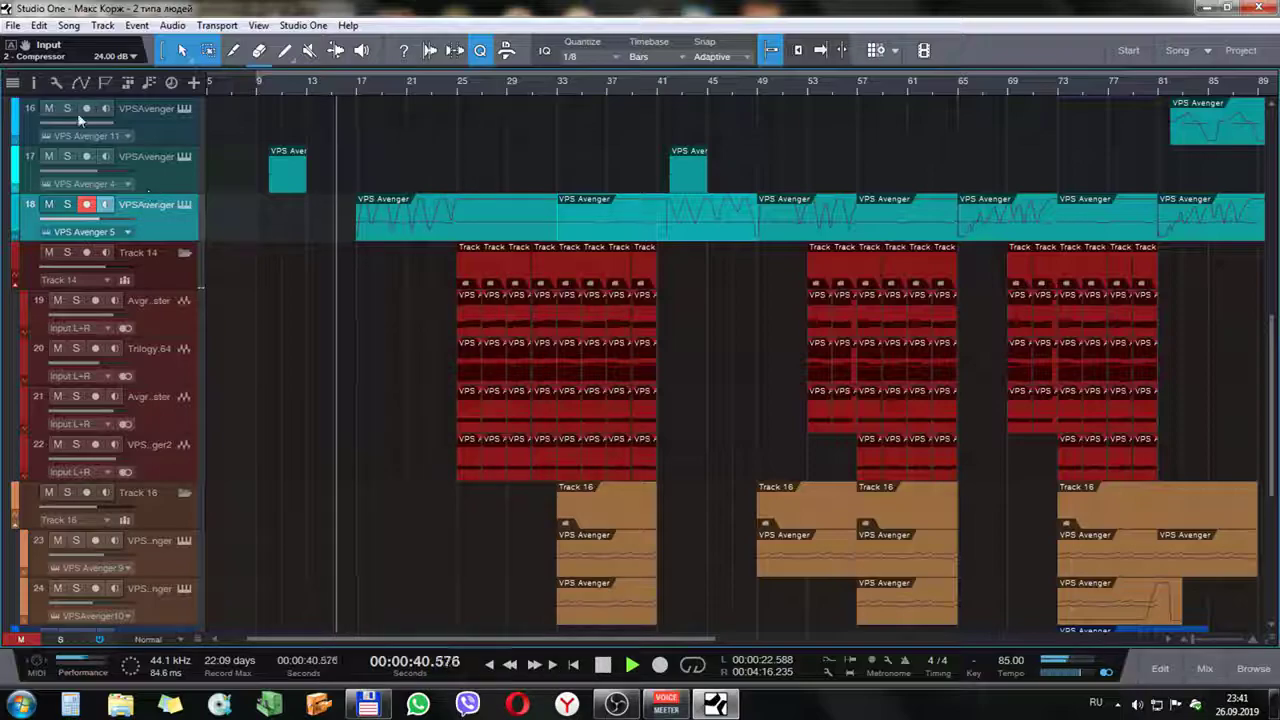
left_click(33, 82)
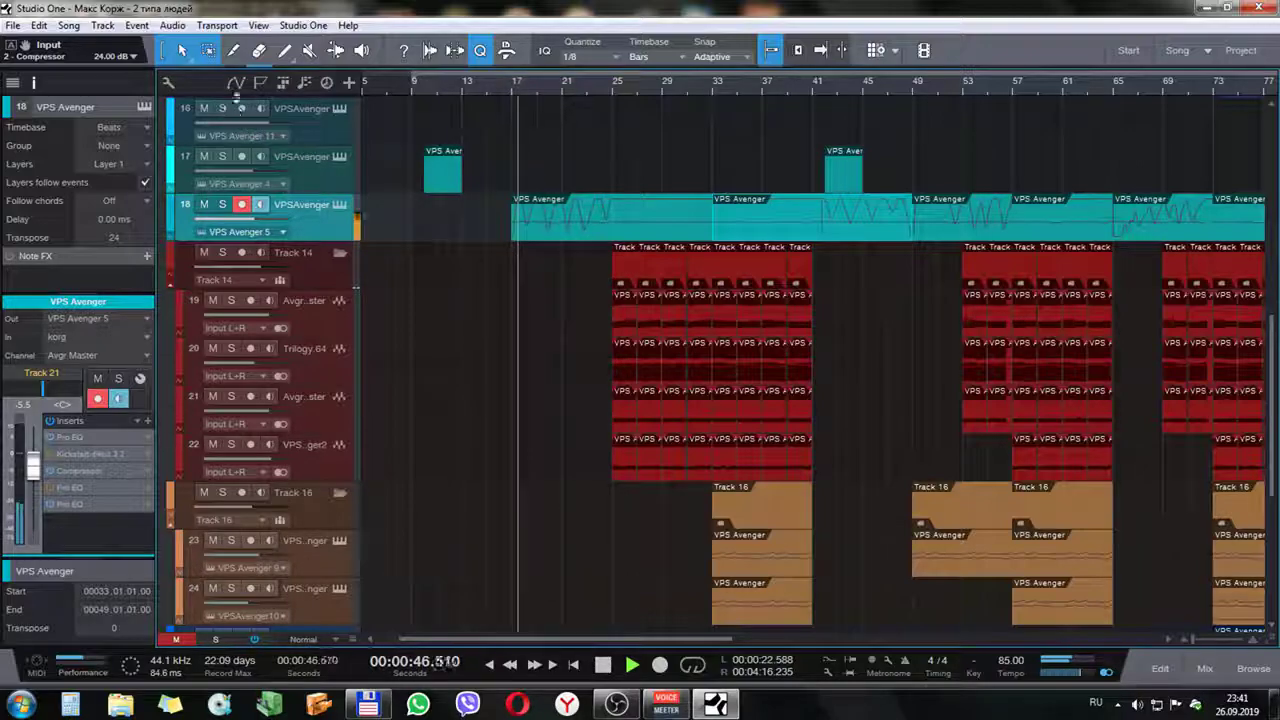
left_click(222, 205)
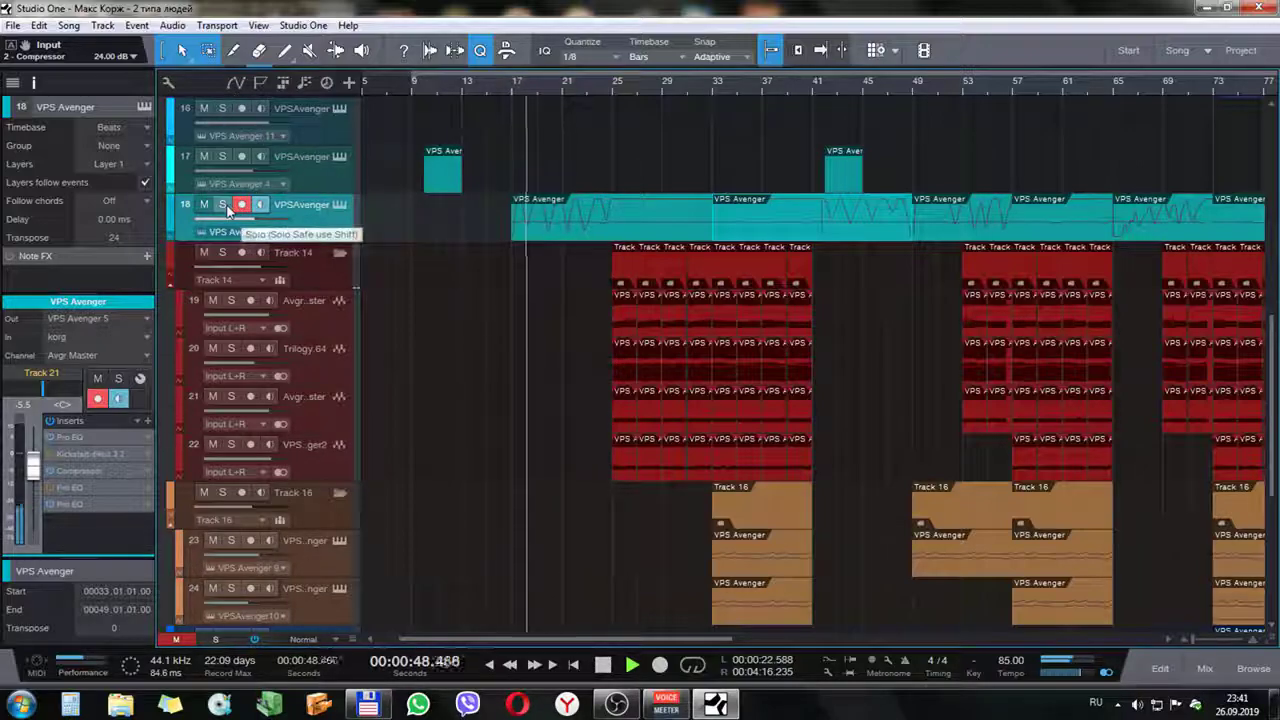
left_click(340, 204)
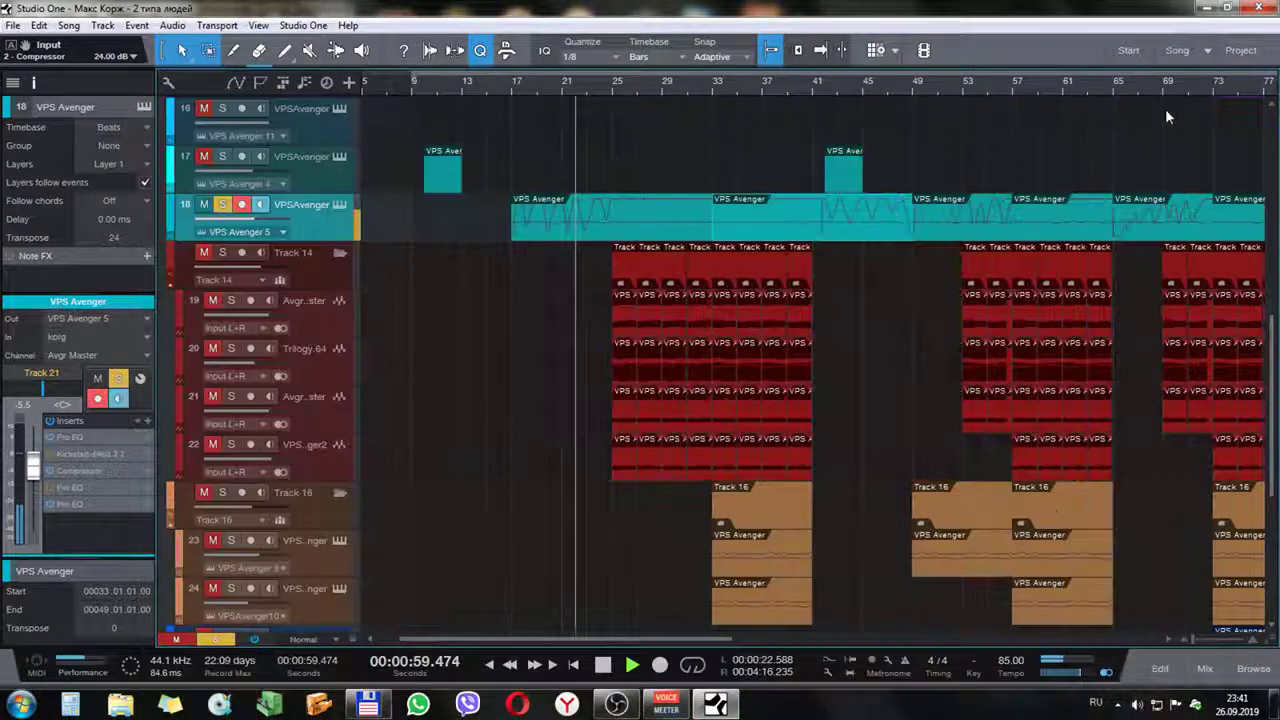
left_click(1167, 110)
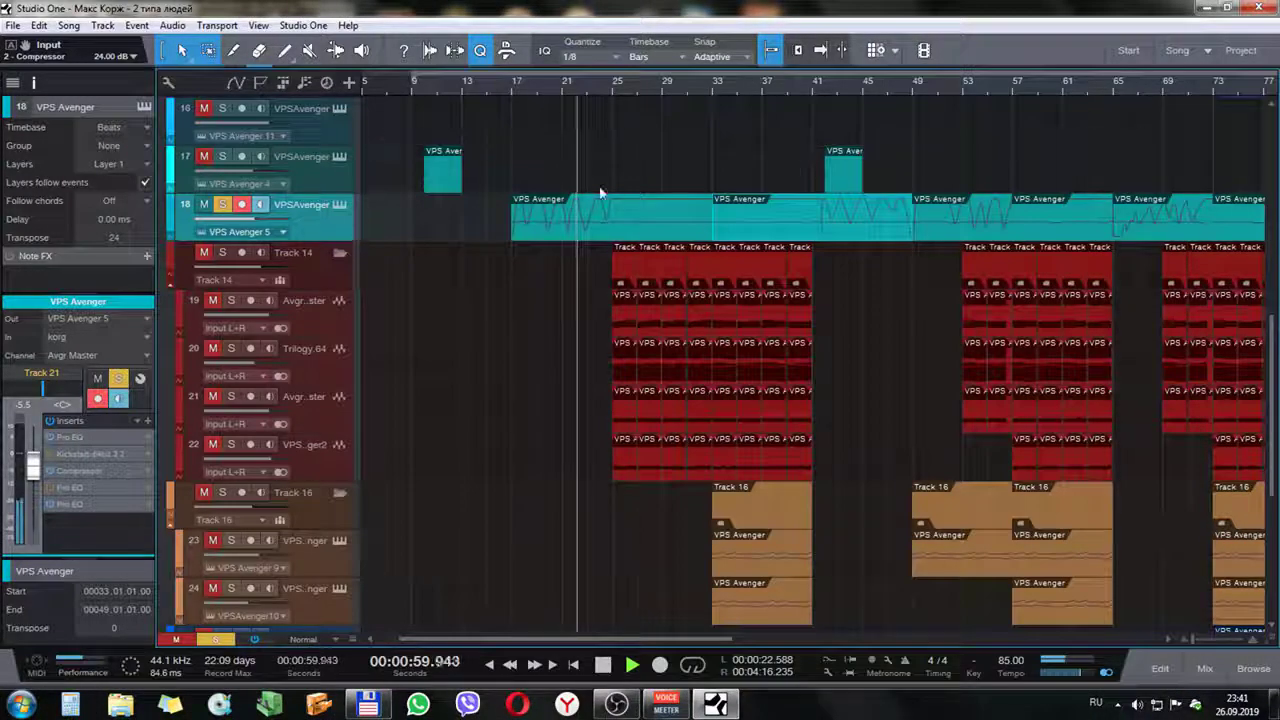
Clear the solo on track 18, listen to the full mix past bar 25, and place the playback cursor at bar 25
left_click(223, 204)
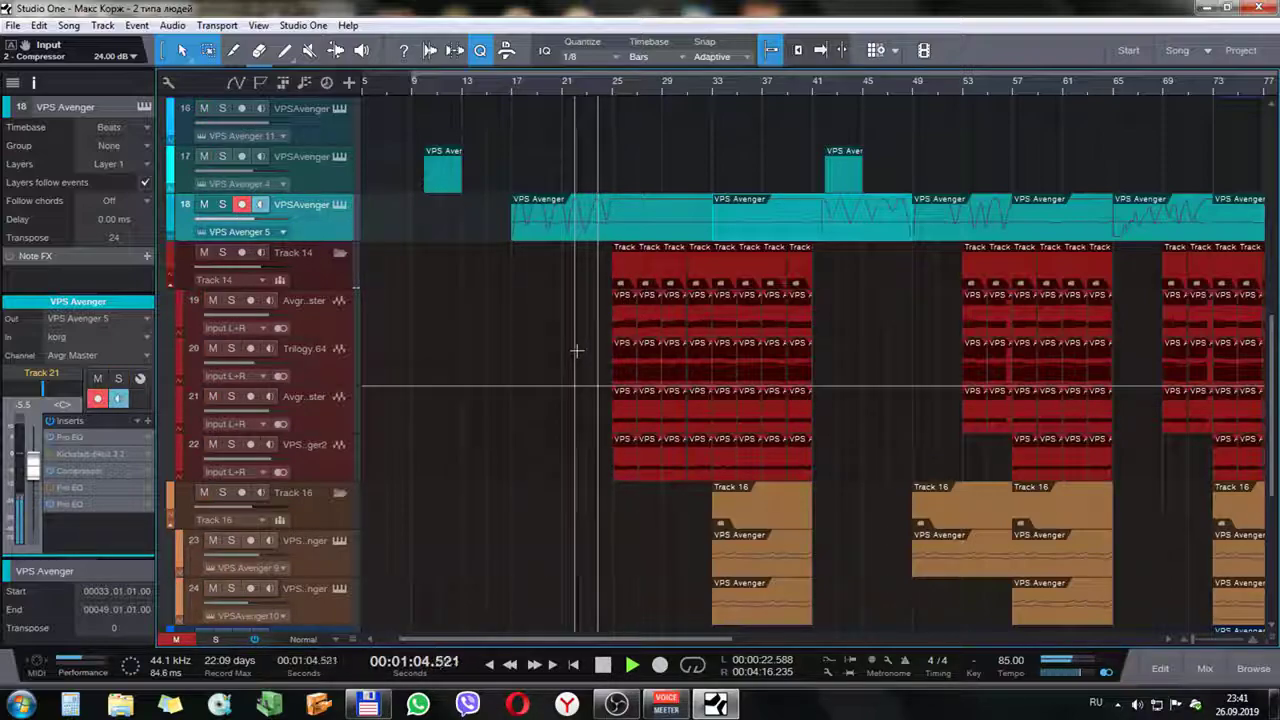
key("ctrl+s")
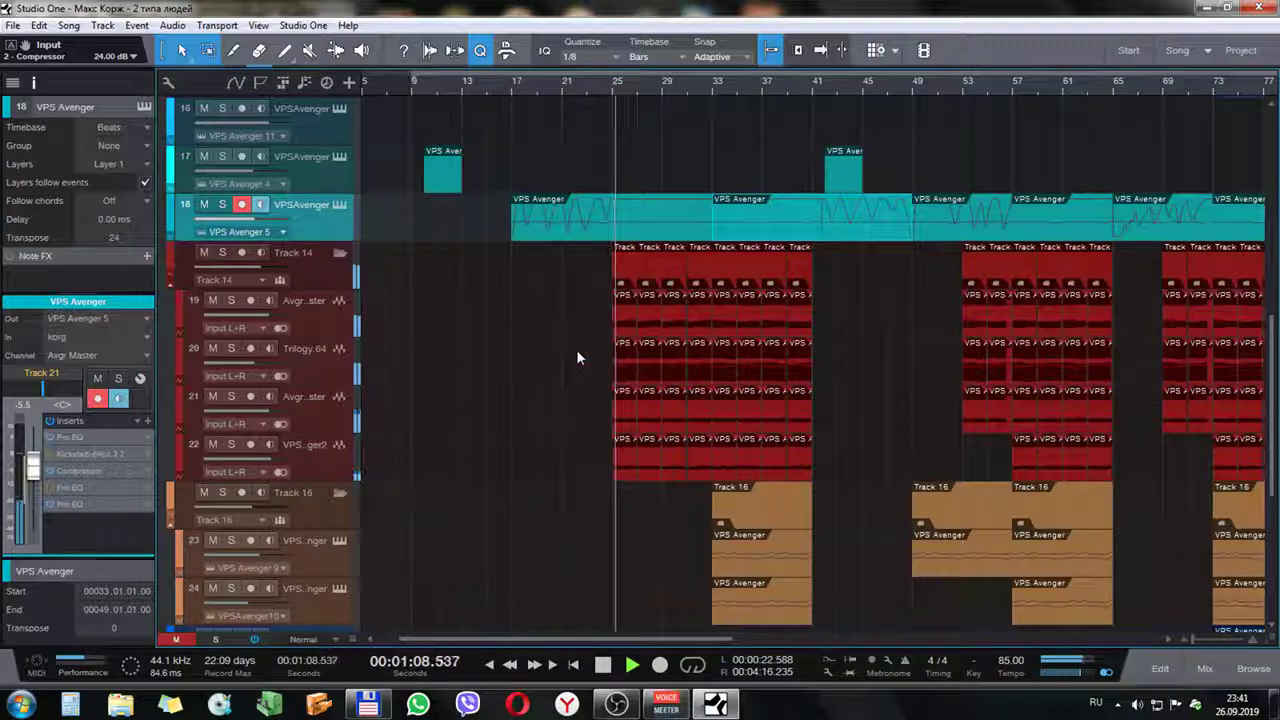
scroll(577, 352, "up", 5)
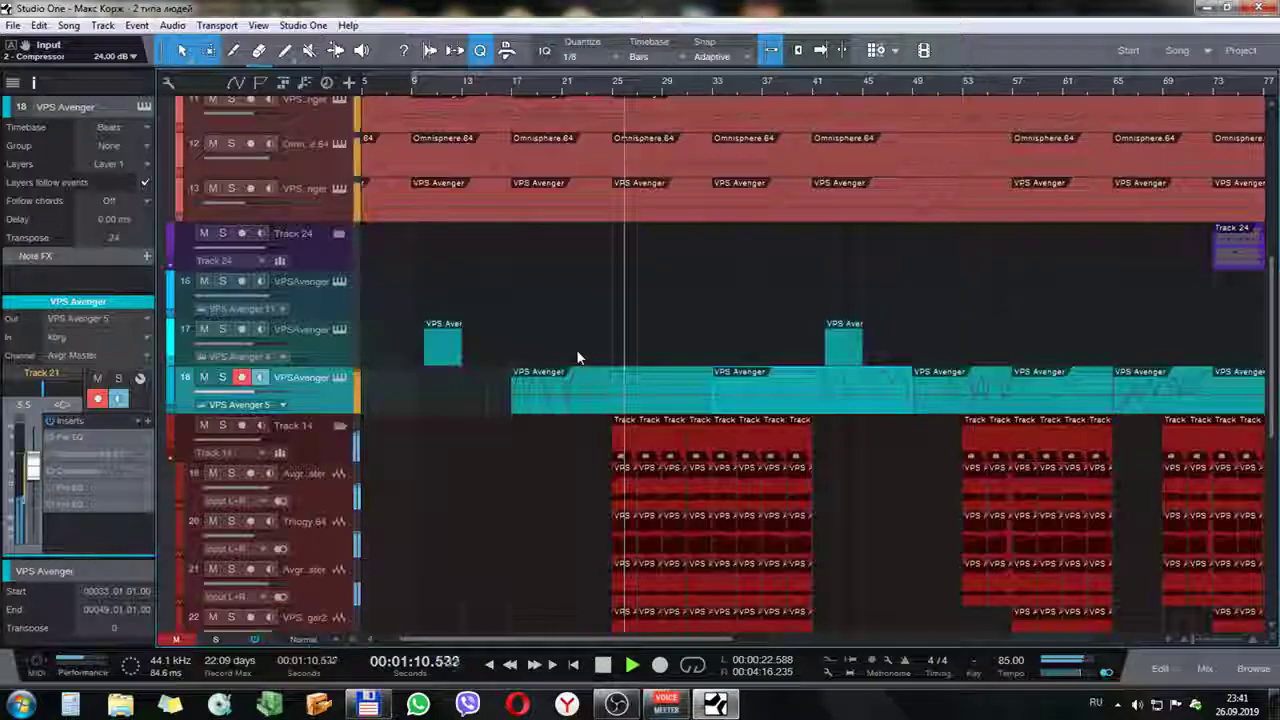
scroll(576, 349, "up", 4)
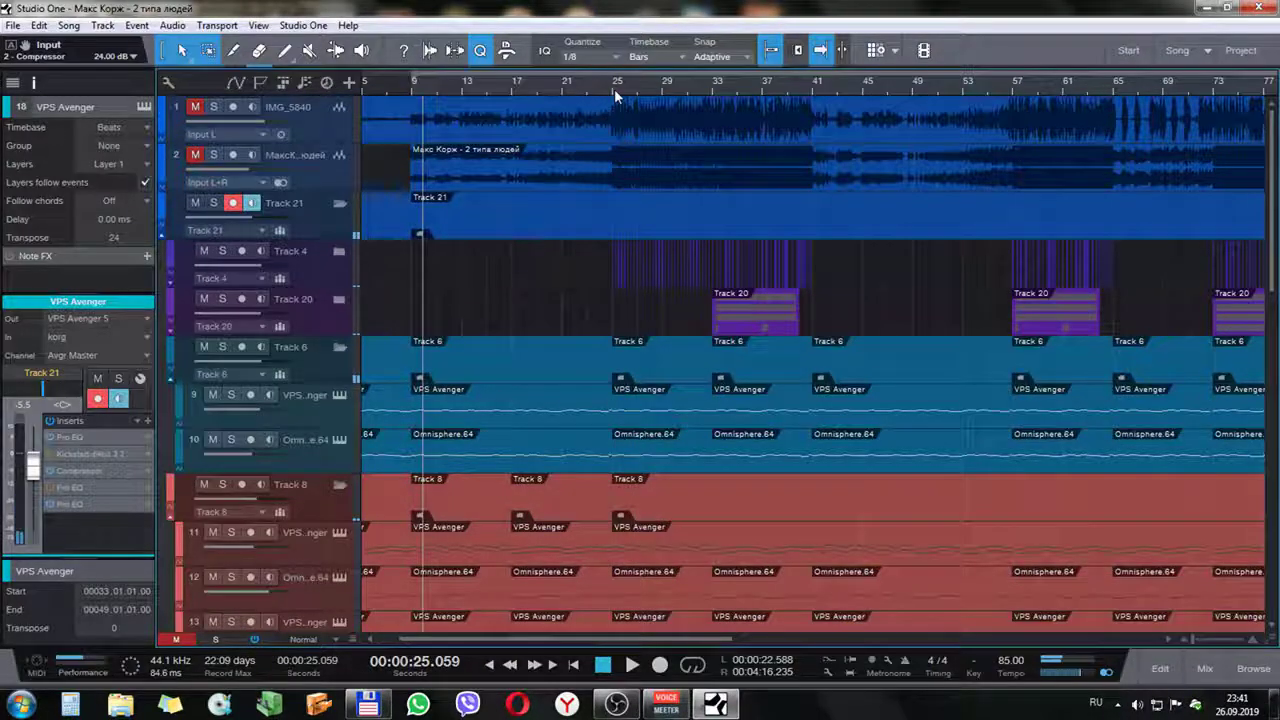
scroll(601, 123, "up", 3)
scroll(601, 123, "up", 3)
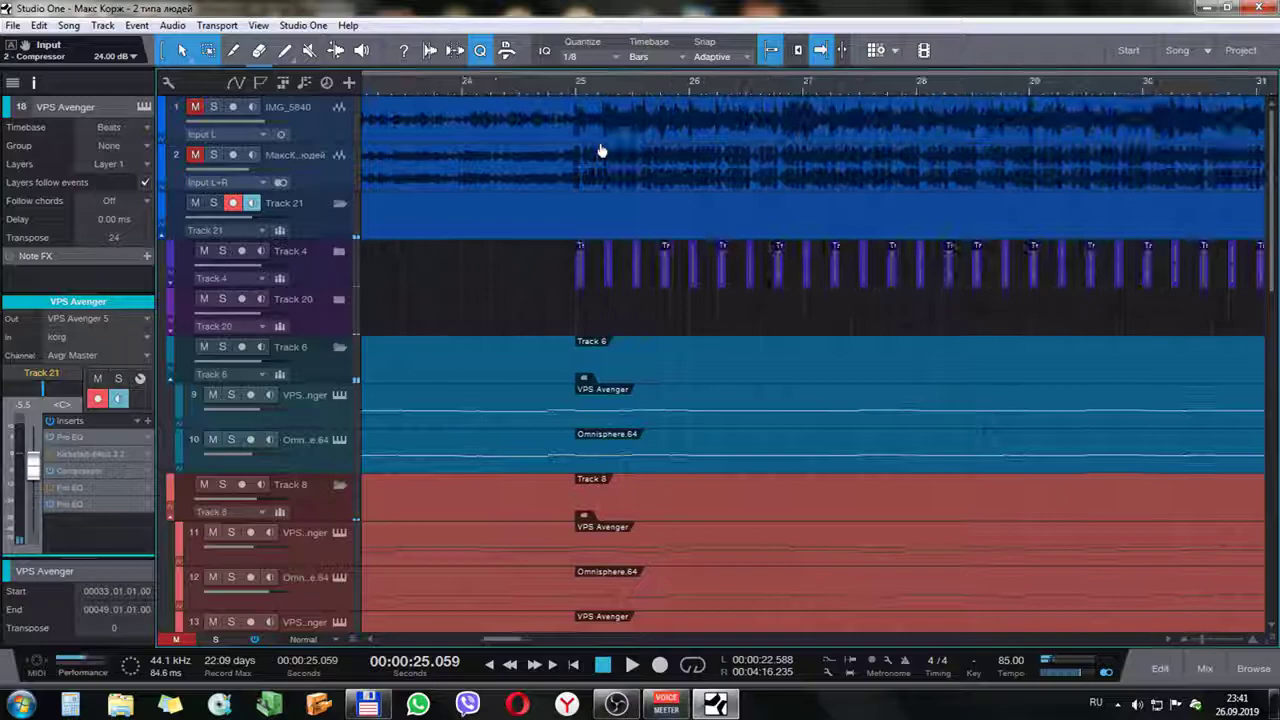
left_click(568, 85)
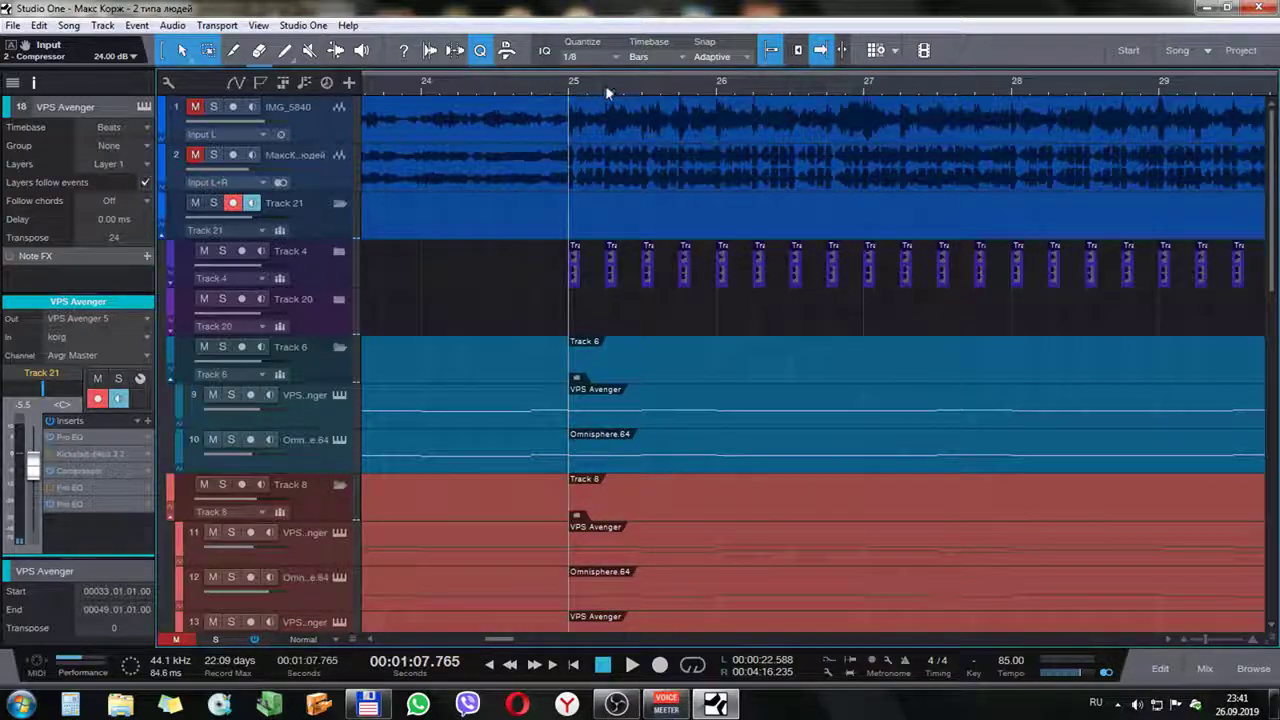
Expand the Track 4 folder and solo its first layer, audio track 3
scroll(607, 93, "up", 5)
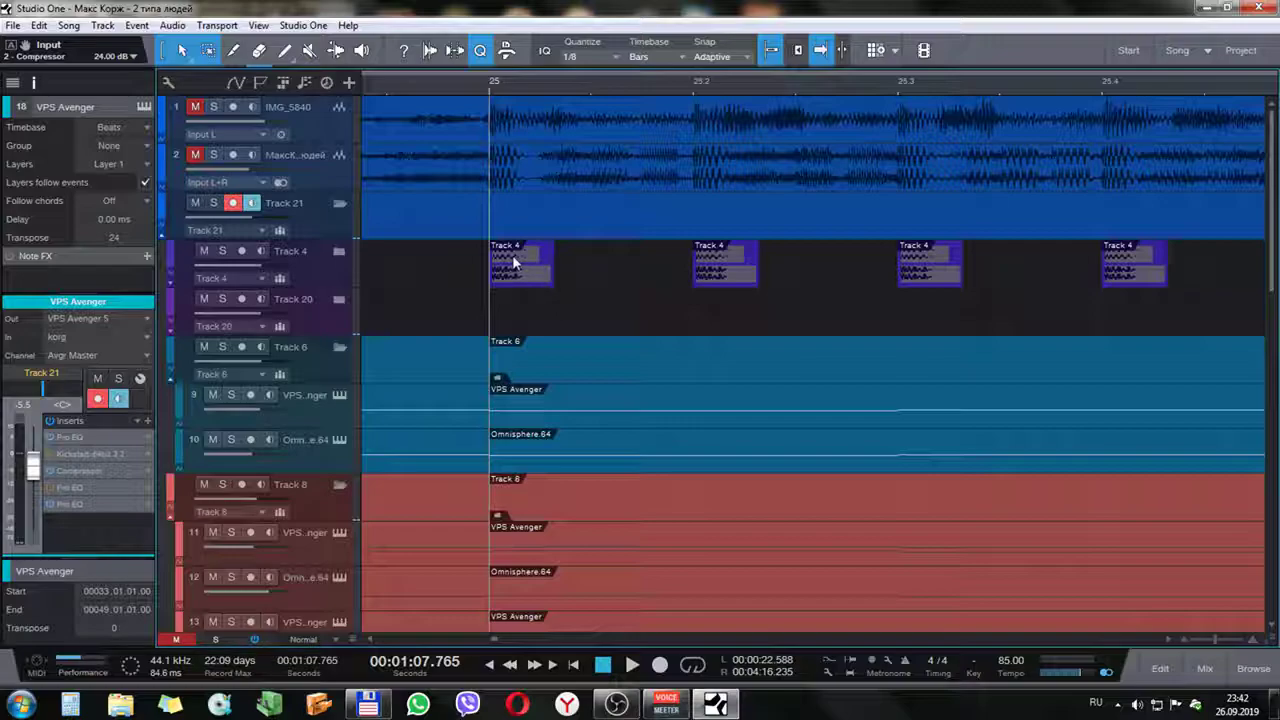
left_click(339, 254)
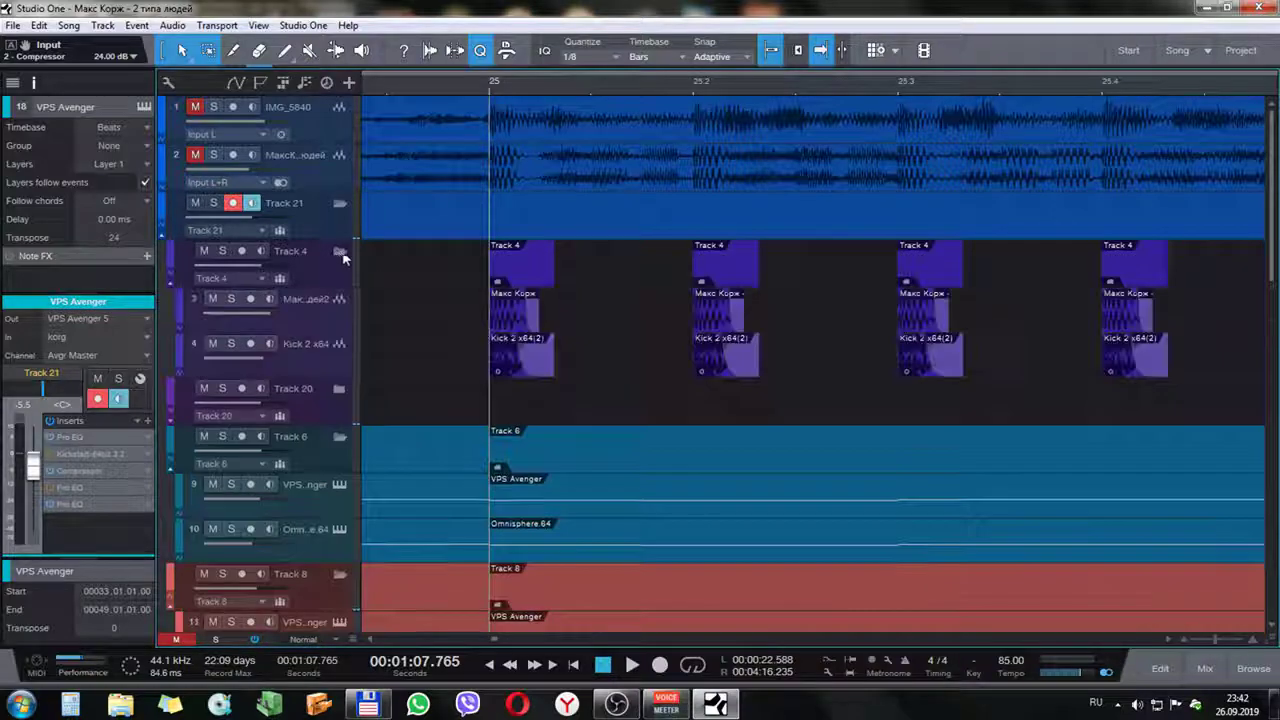
left_click(312, 322)
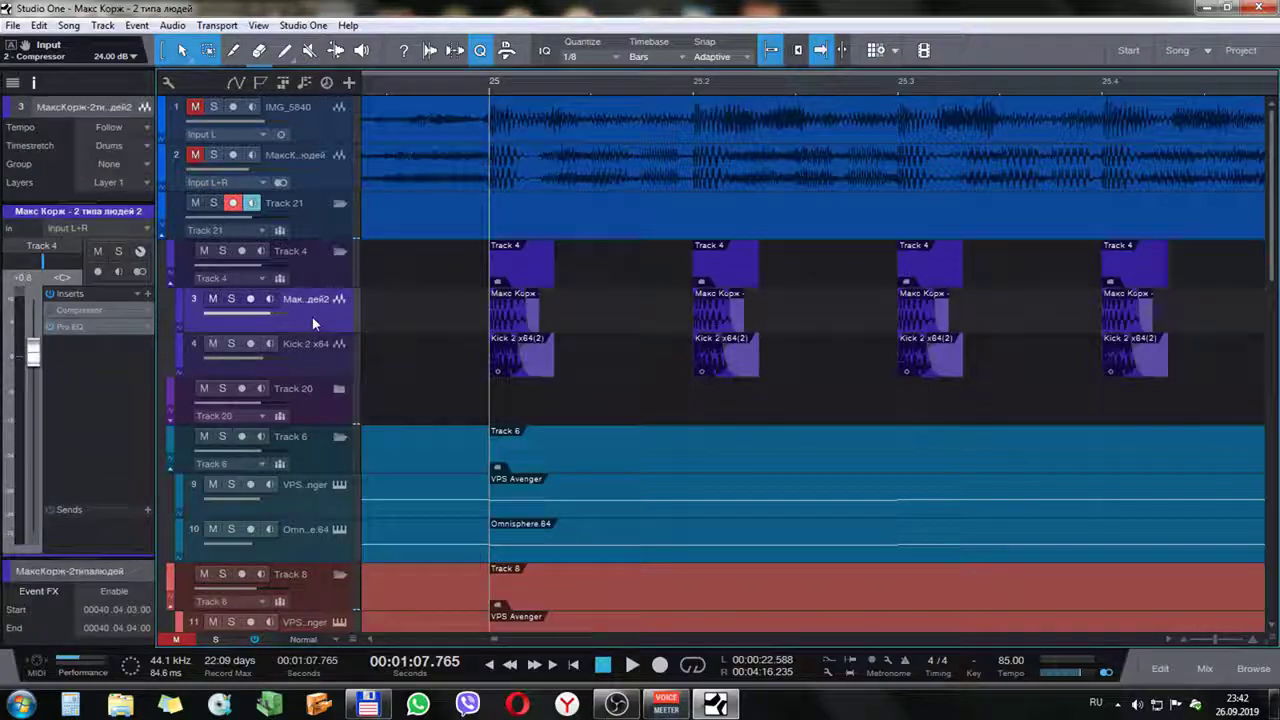
left_click(232, 300)
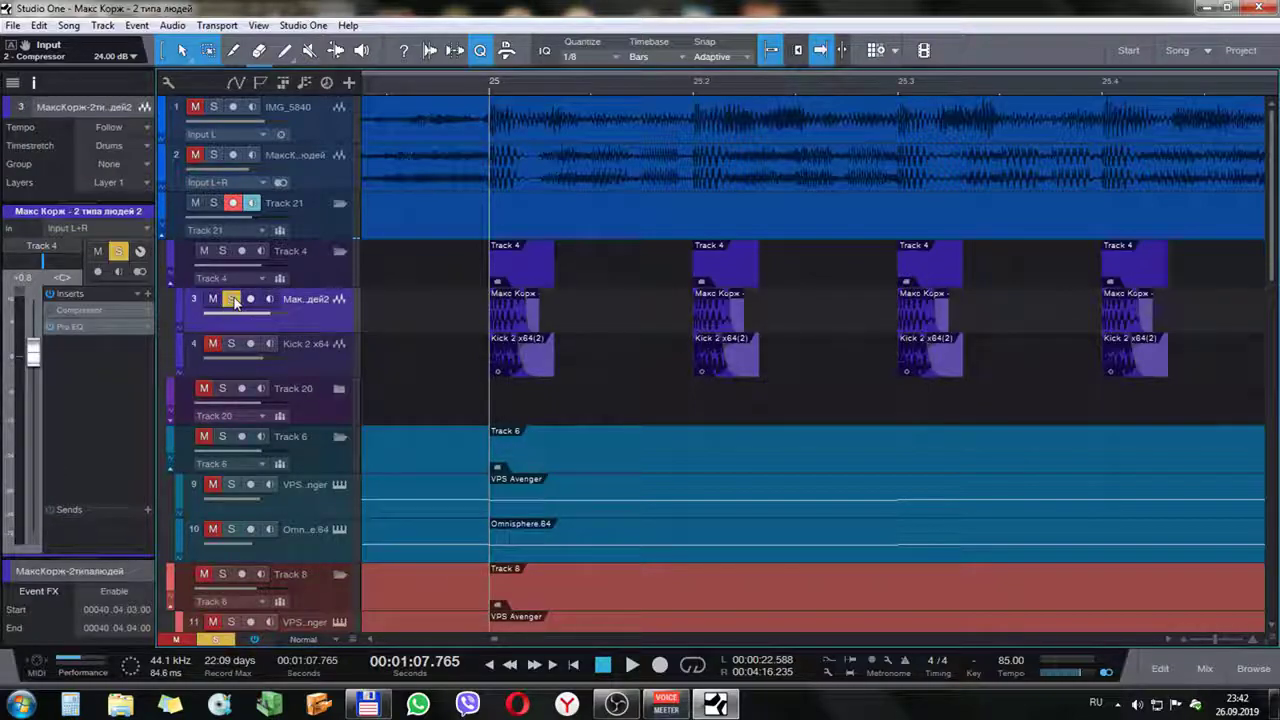
Inspect the Pro EQ insert on track 3 and audition the soloed kick layer from bar 25
double_click(84, 328)
left_click_drag(360, 328, 420, 330)
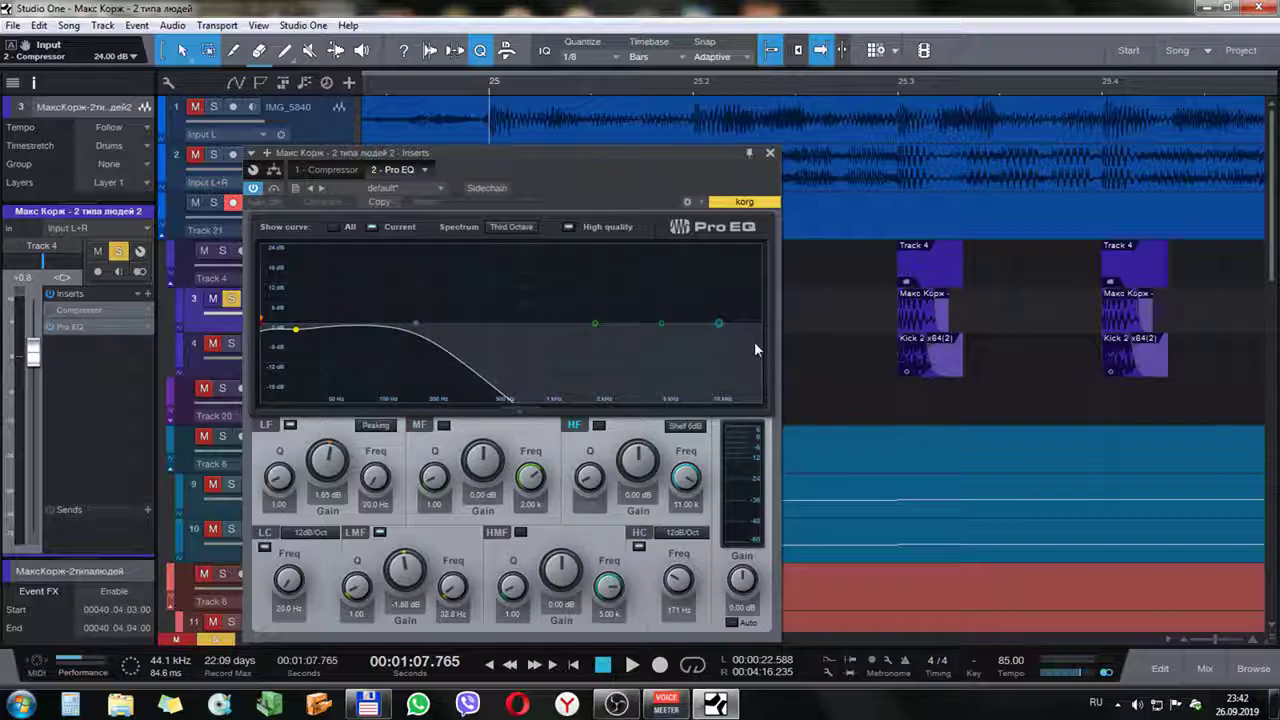
left_click(769, 156)
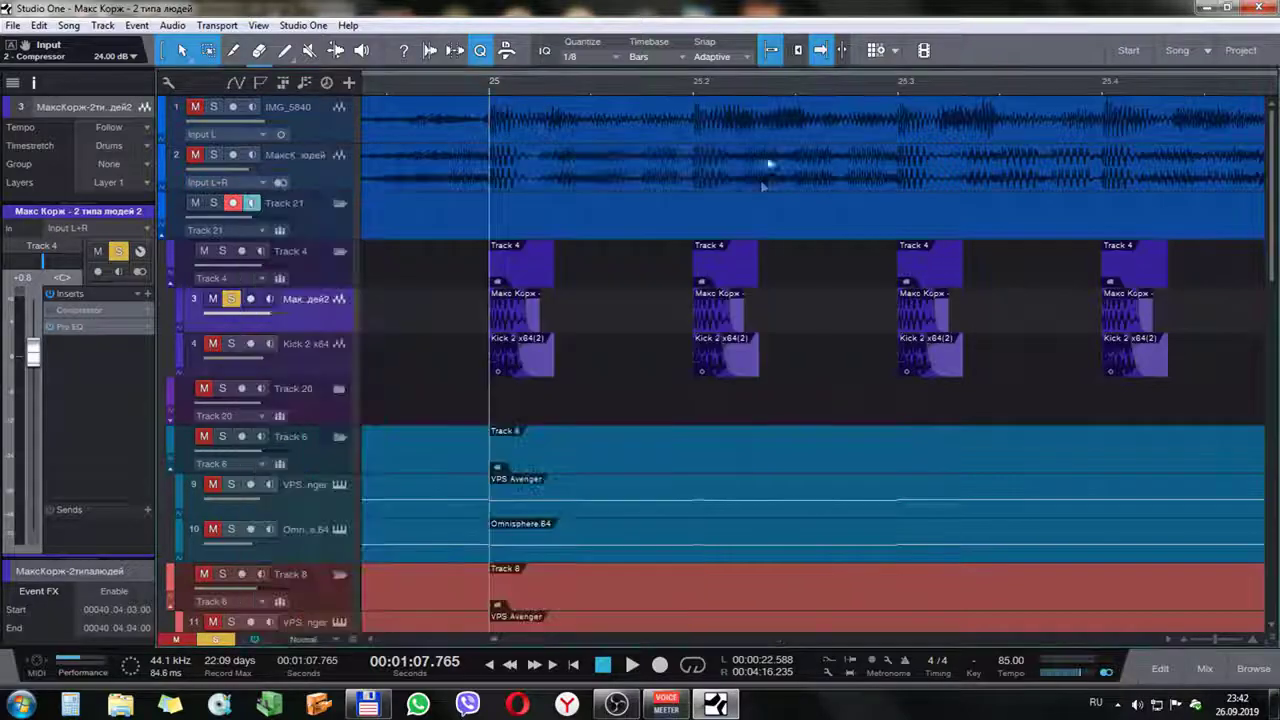
key("space")
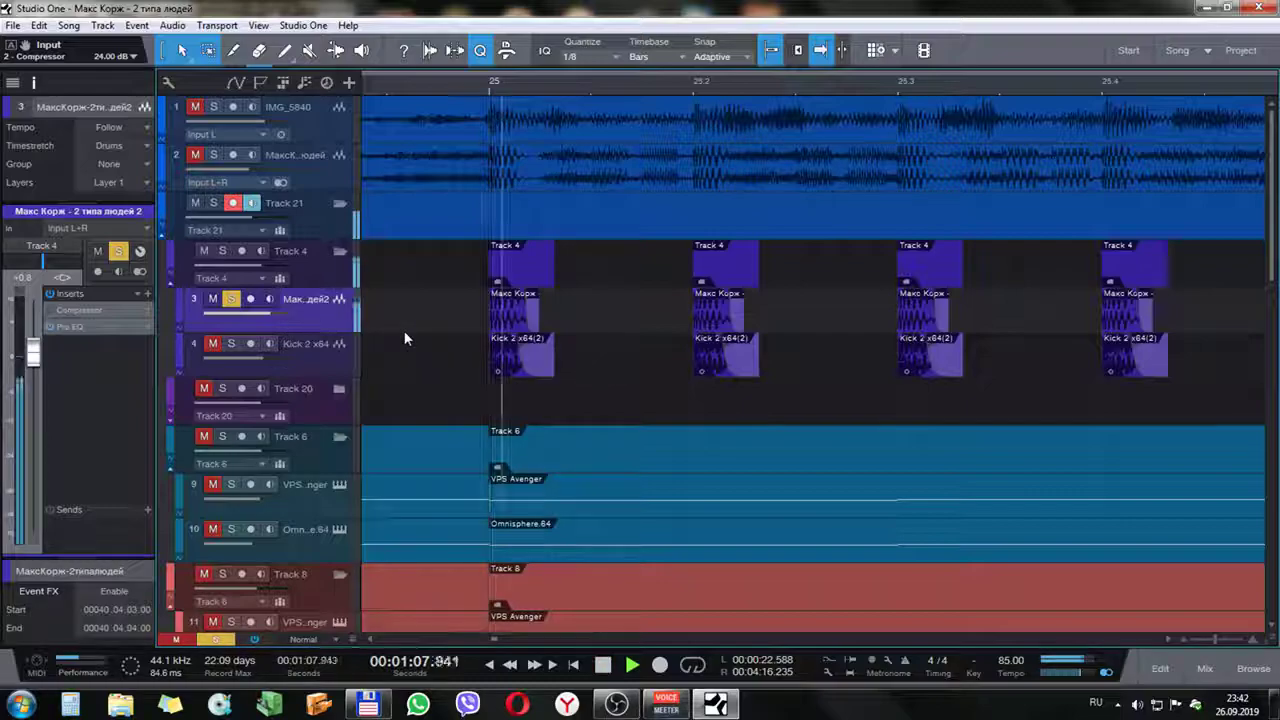
key("space")
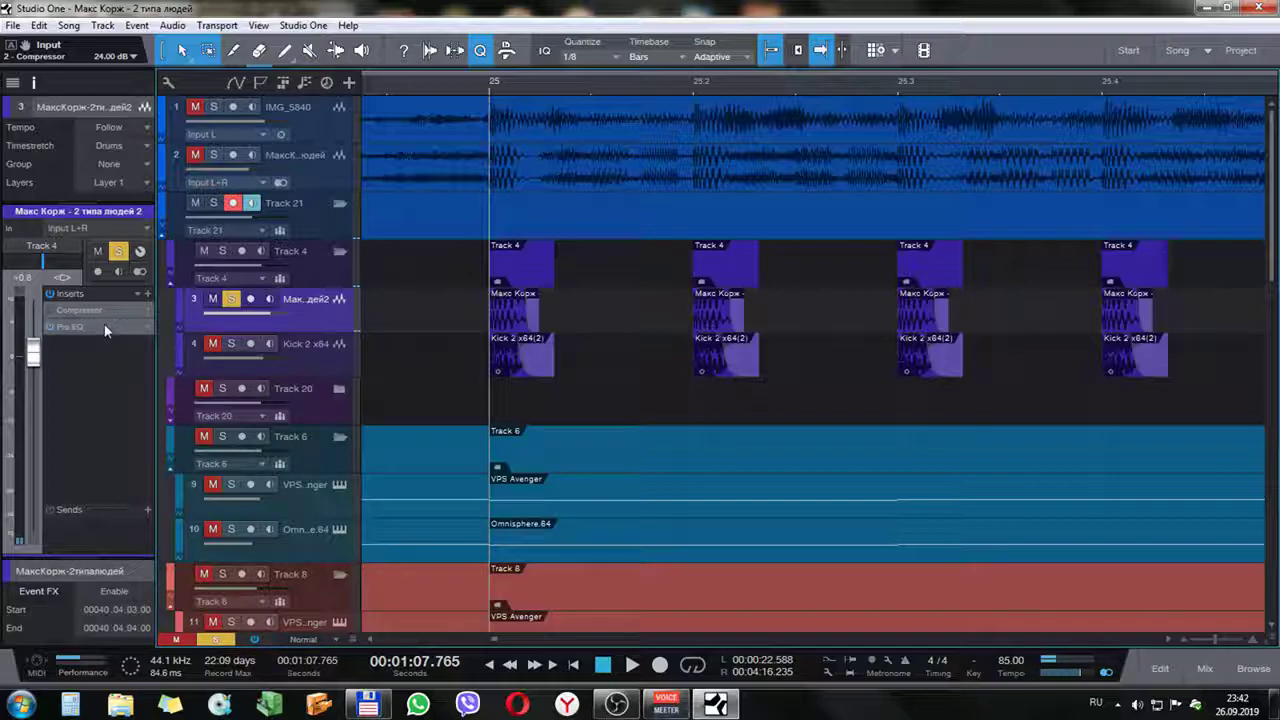
Audition soloed track 3 with its Pro EQ bypassed, and turn the bypass off again
left_click(107, 330)
left_click_drag(522, 167, 912, 187)
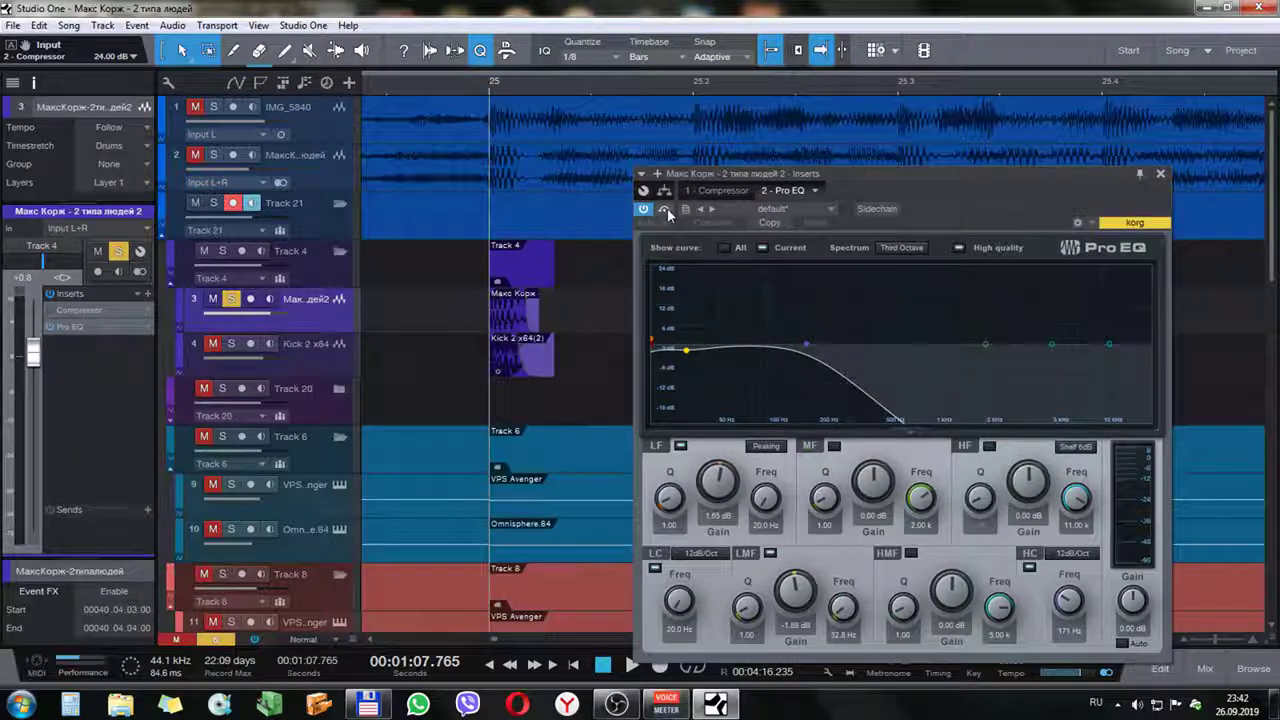
left_click_drag(929, 187, 760, 387)
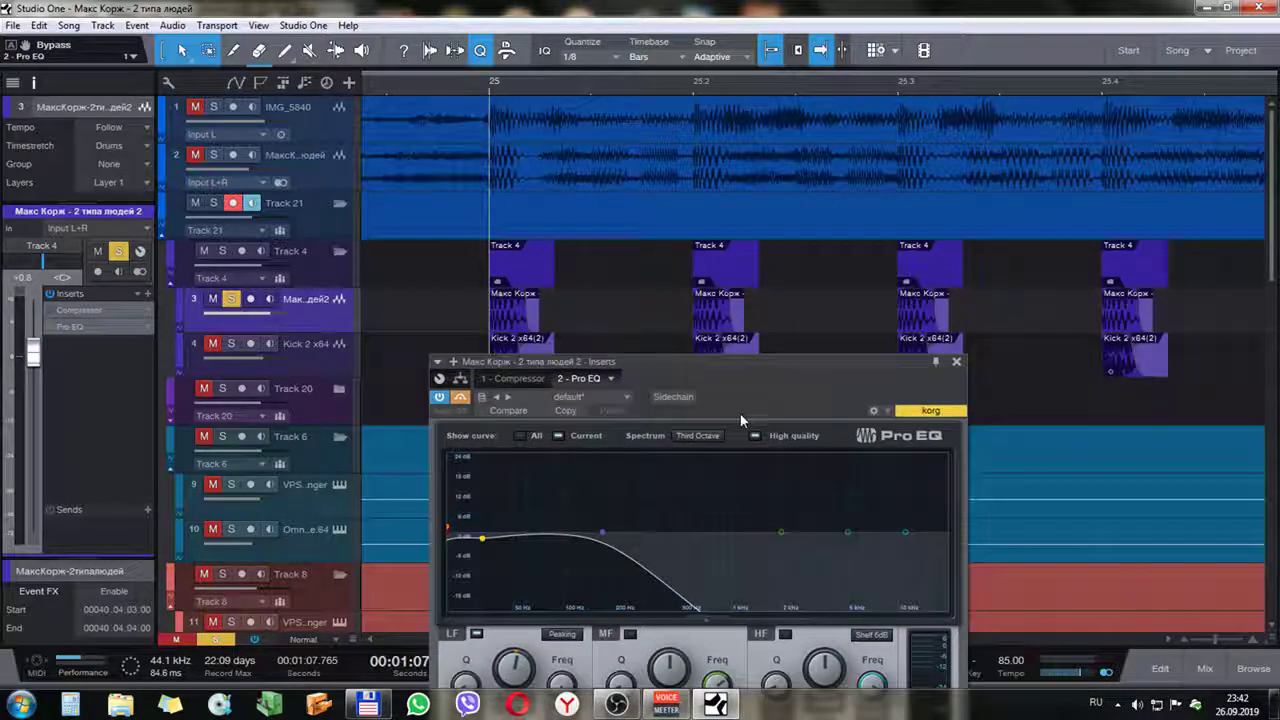
key("space")
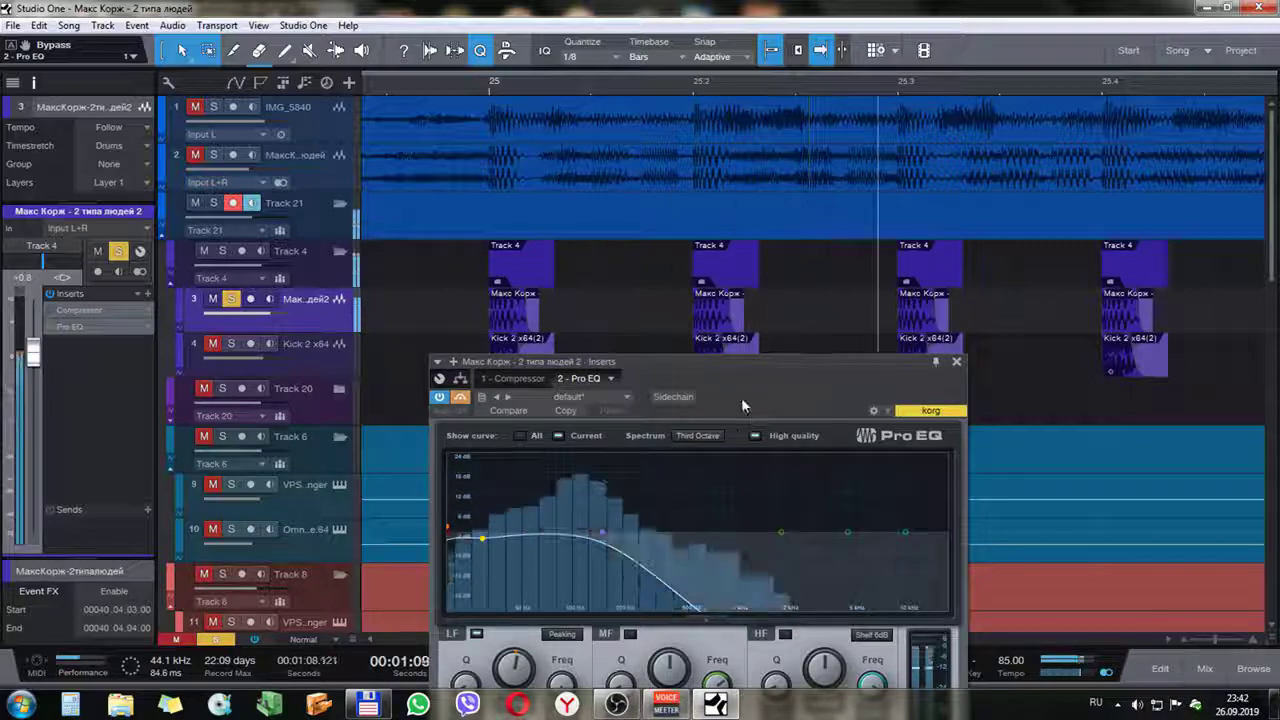
key("space")
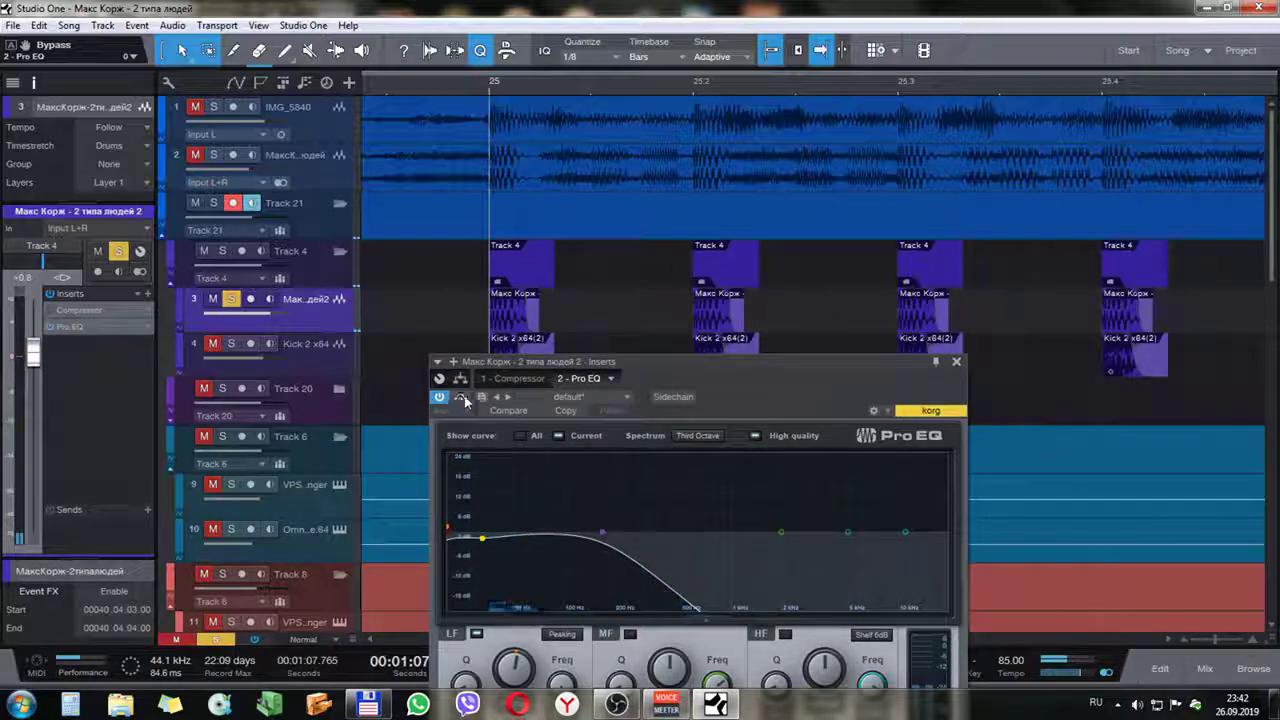
Close the Pro EQ of track 3, select soloed track 4, Kick 2 x64, and inspect its Pro EQ insert
left_click(956, 361)
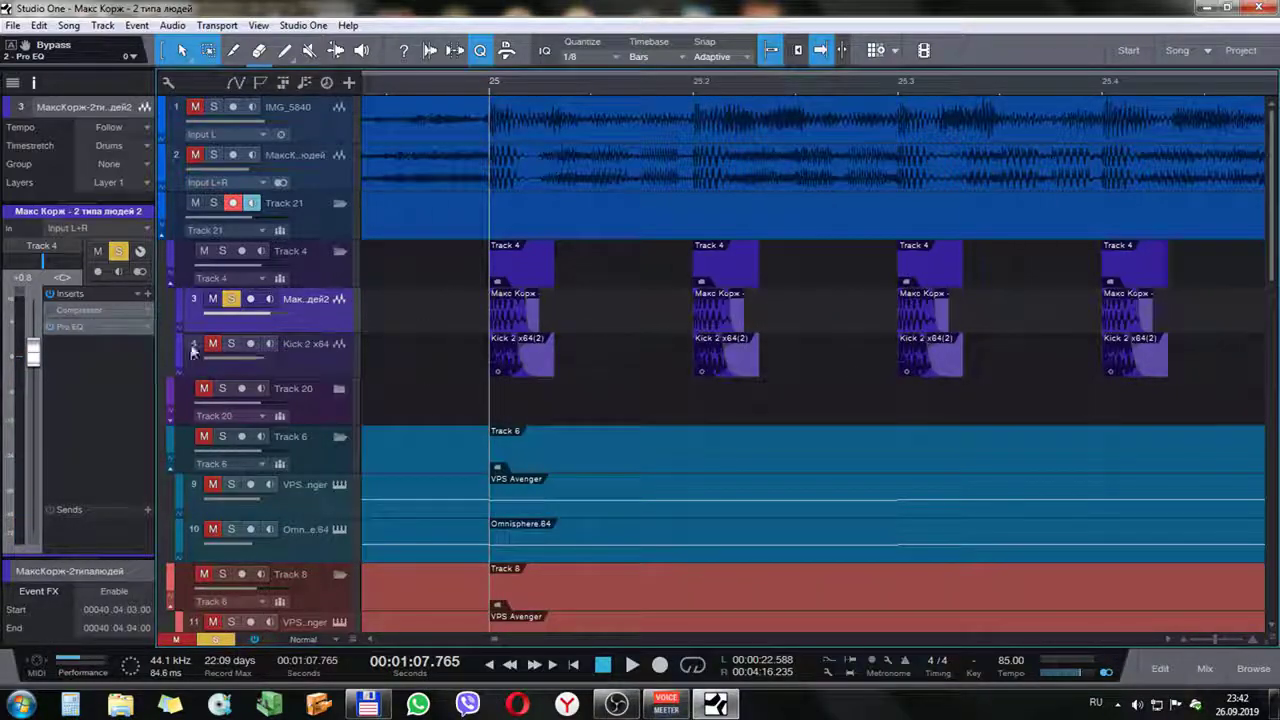
left_click(320, 360)
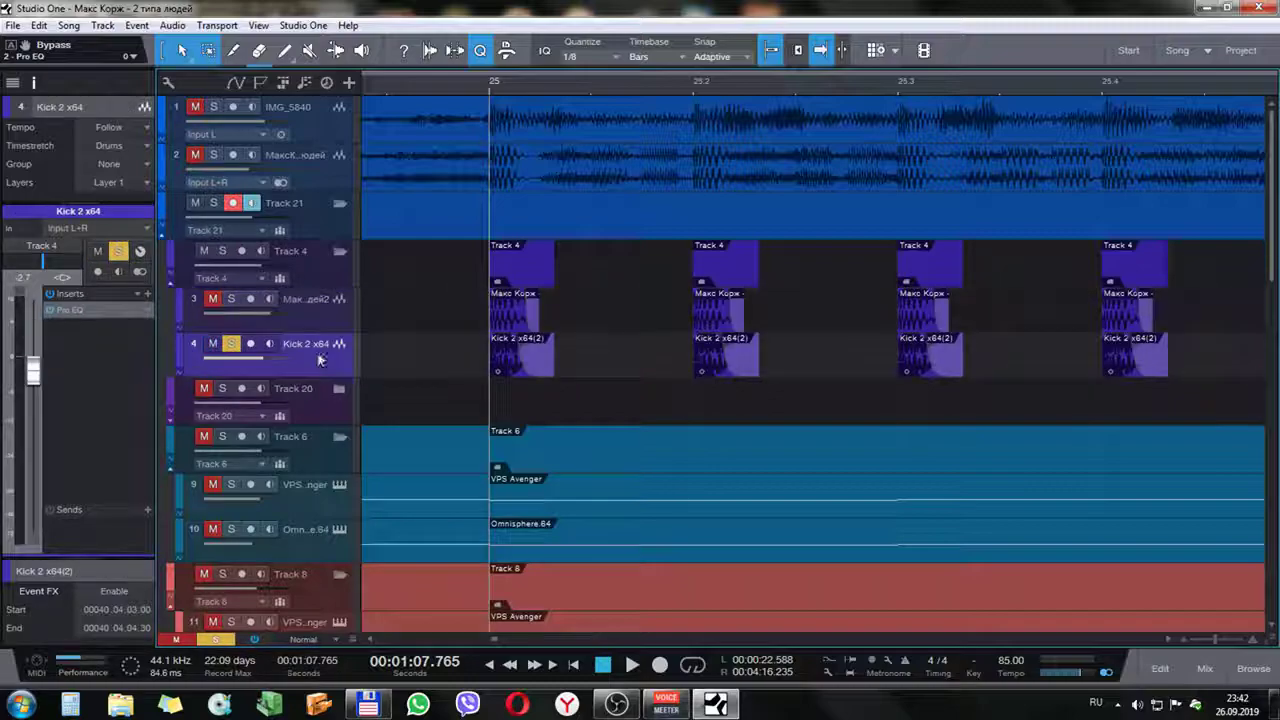
double_click(109, 306)
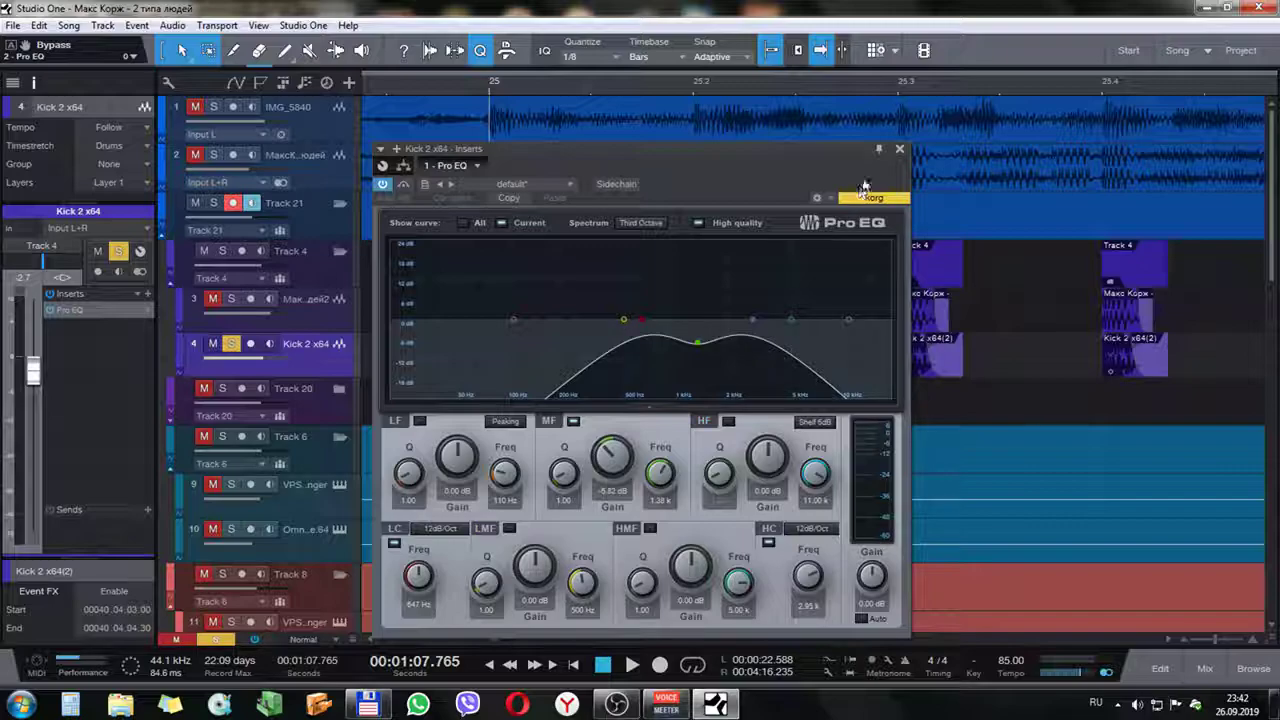
left_click(899, 149)
Audition the soloed Kick 2 x64 and the complete Track 4 kick group from bar 25, and clear the group's solo
key("space")
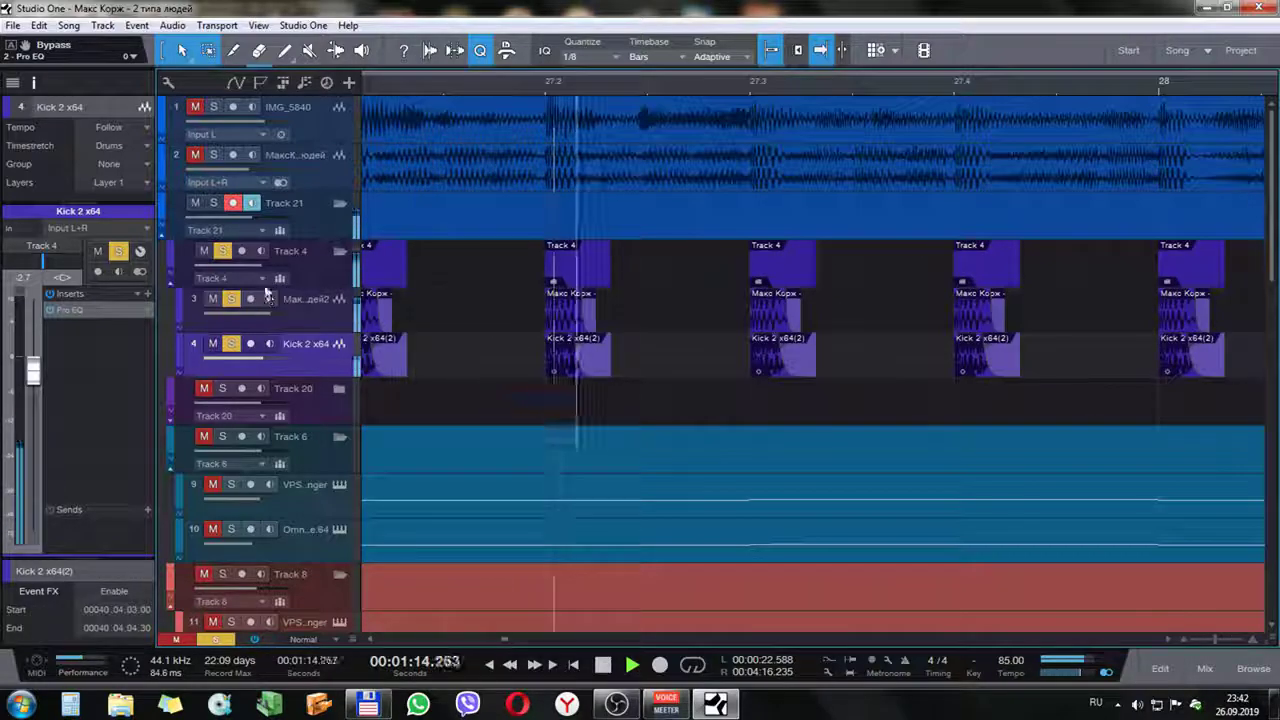
key("space")
left_click(224, 251)
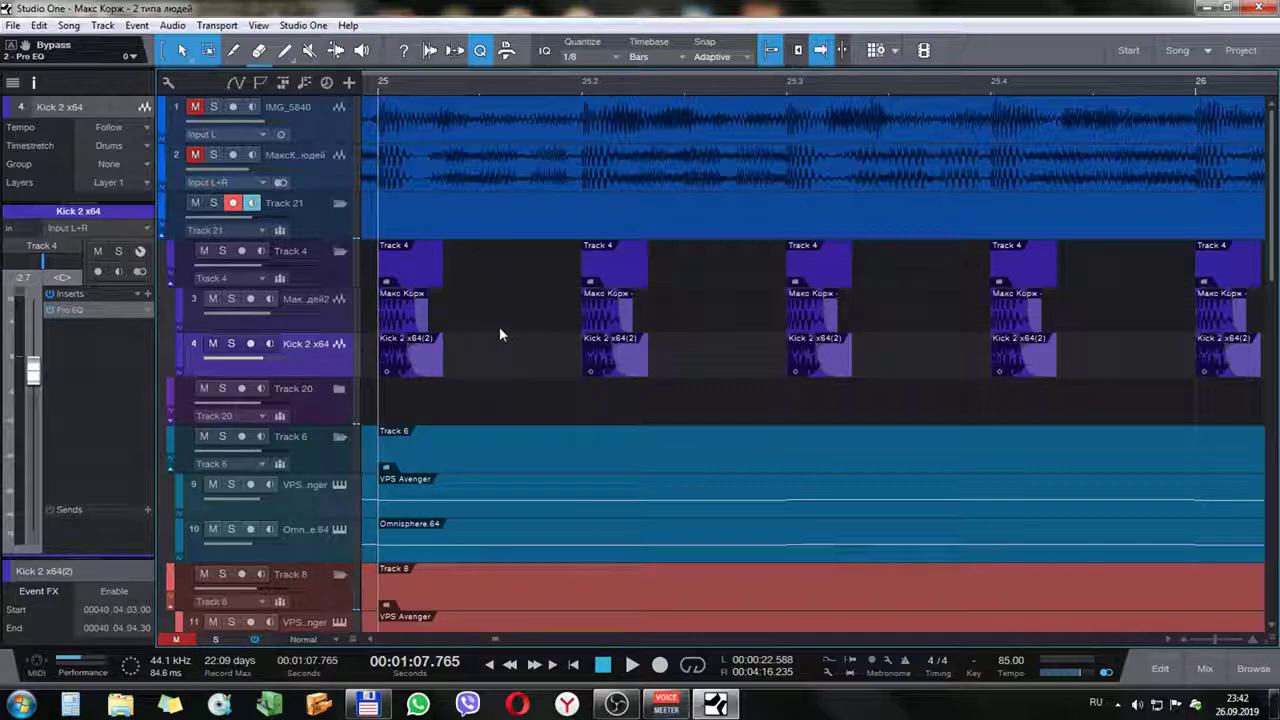
Compare the full mix from bar 25 with the soloed reference audio on track 2, and clear the solo
key("space")
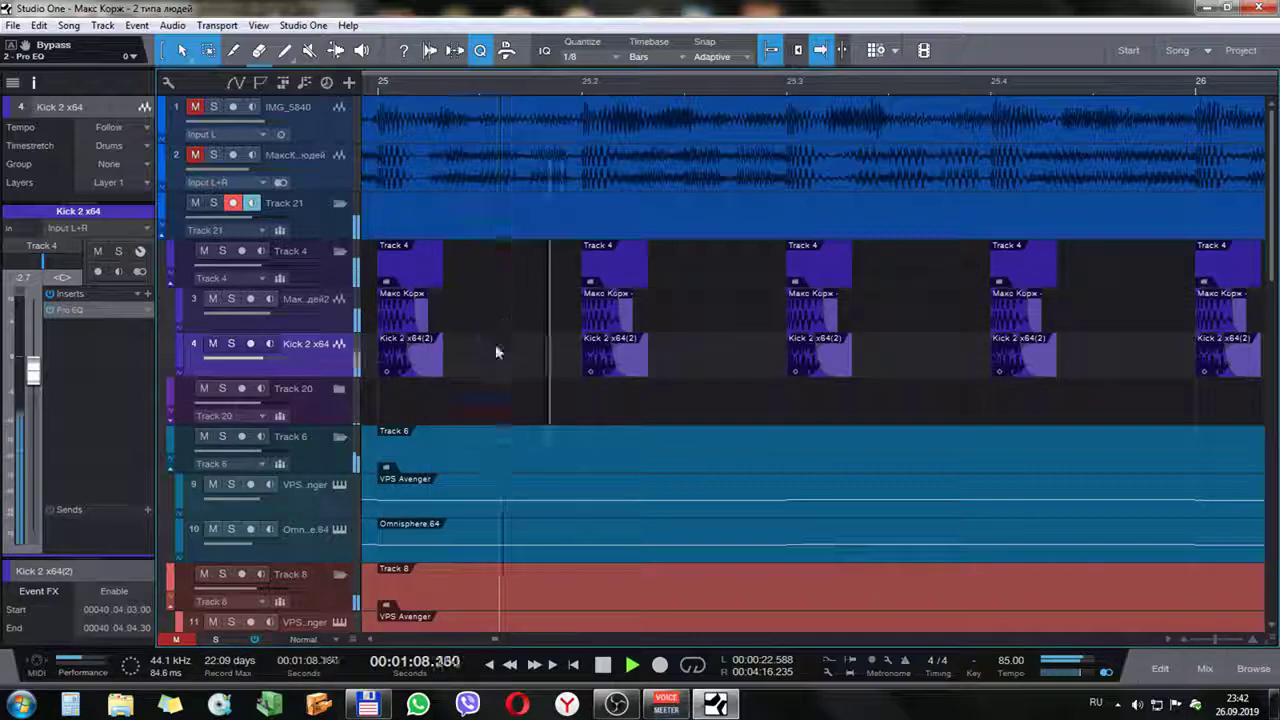
key("space")
left_click(213, 155)
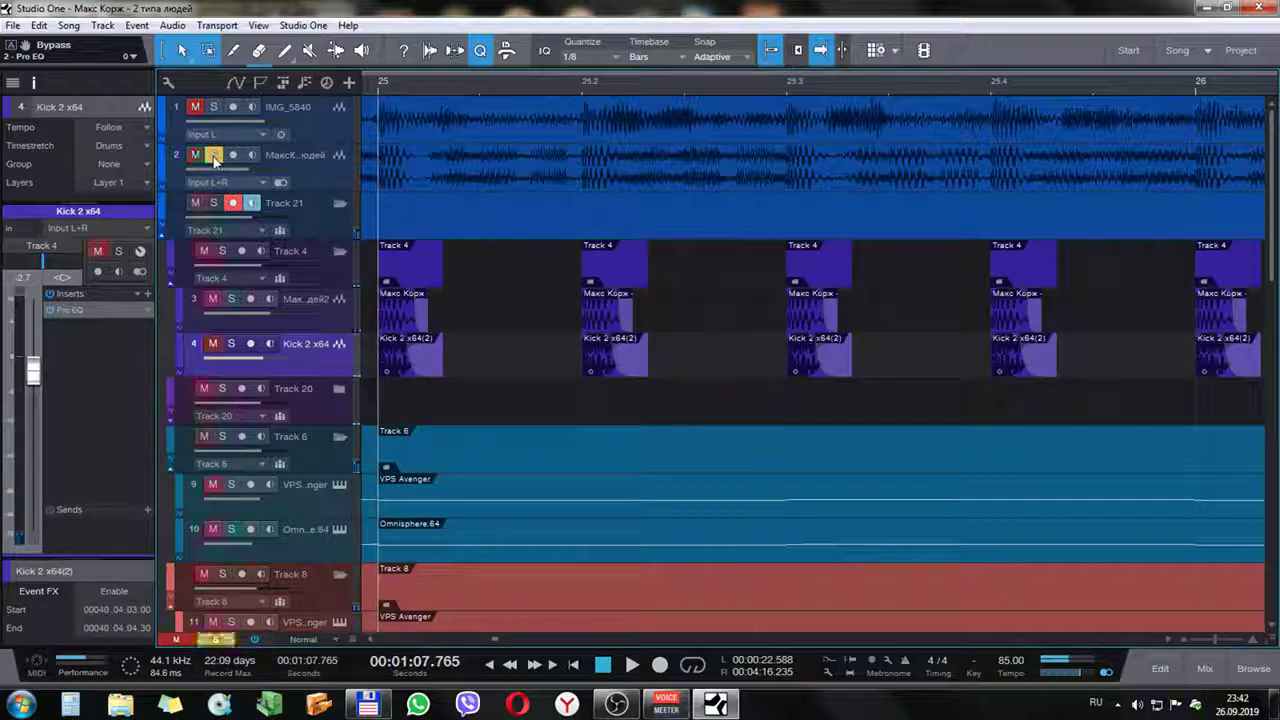
key("space")
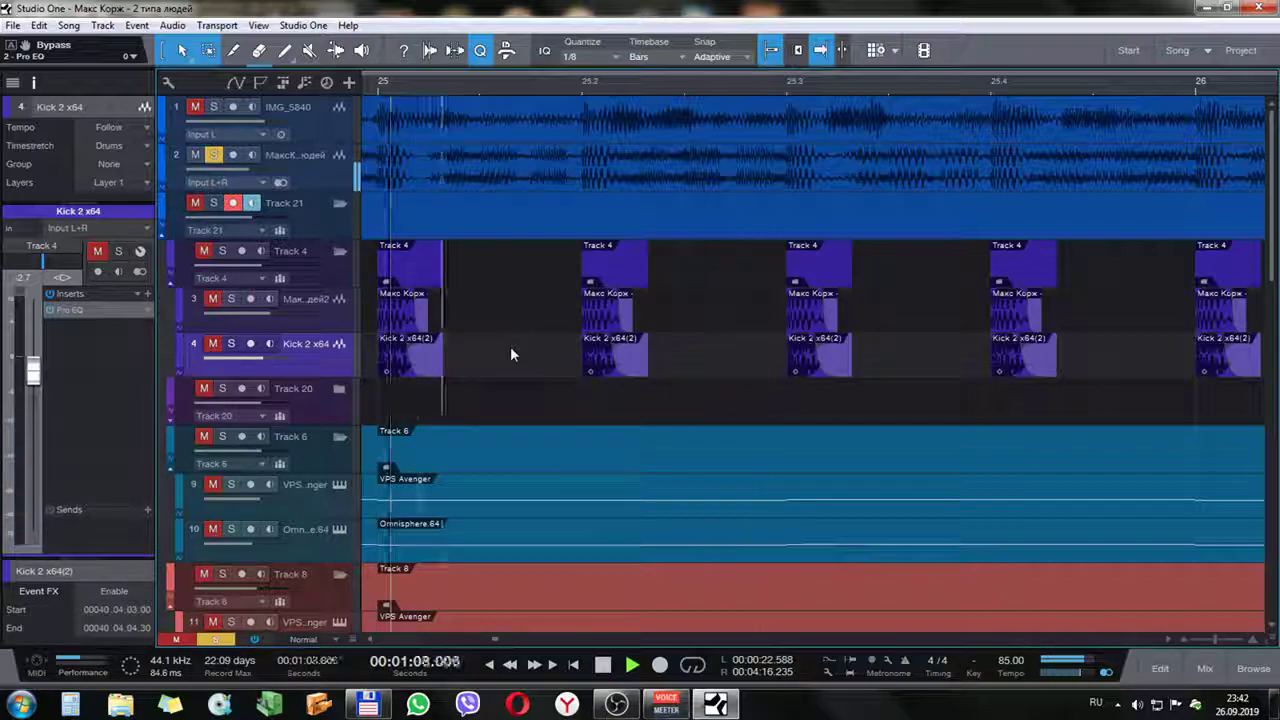
key("space")
left_click(212, 155)
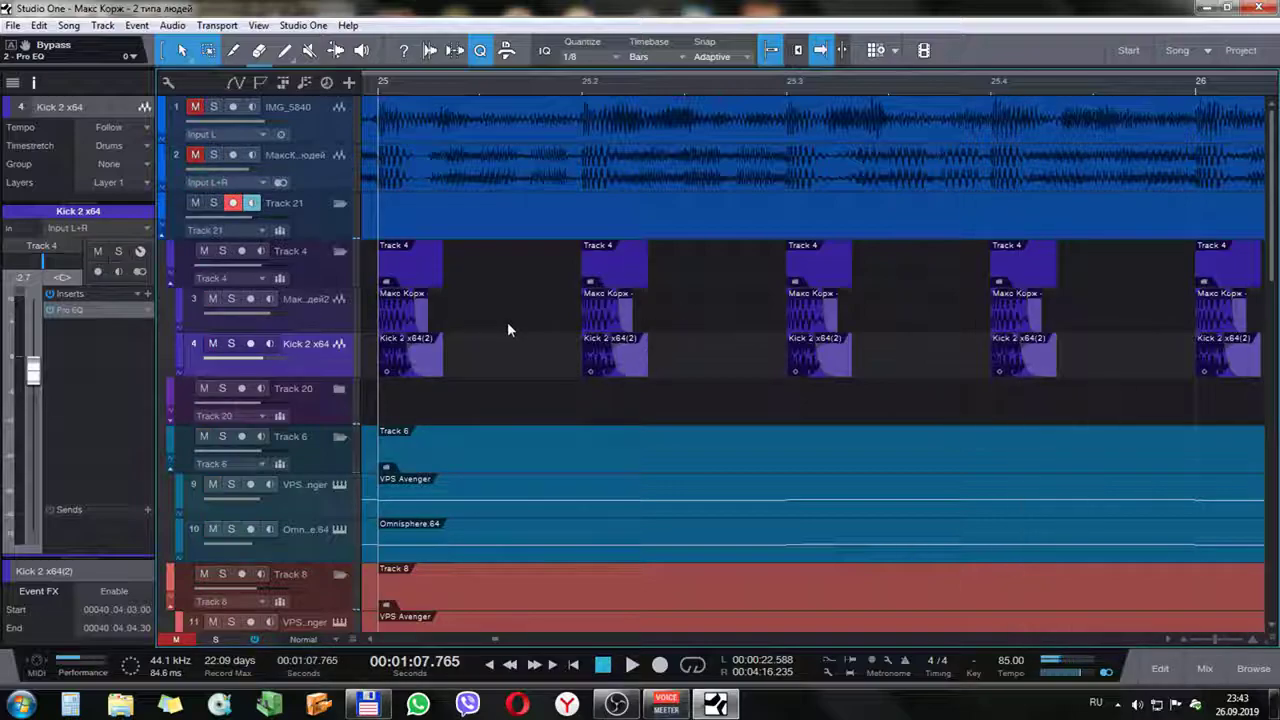
Look through the inserts and sends of the Track 14 layers, tracks 19 to 22, and reselect track 19, Avgr Master
scroll(507, 321, "down", 10)
scroll(508, 316, "down", 3)
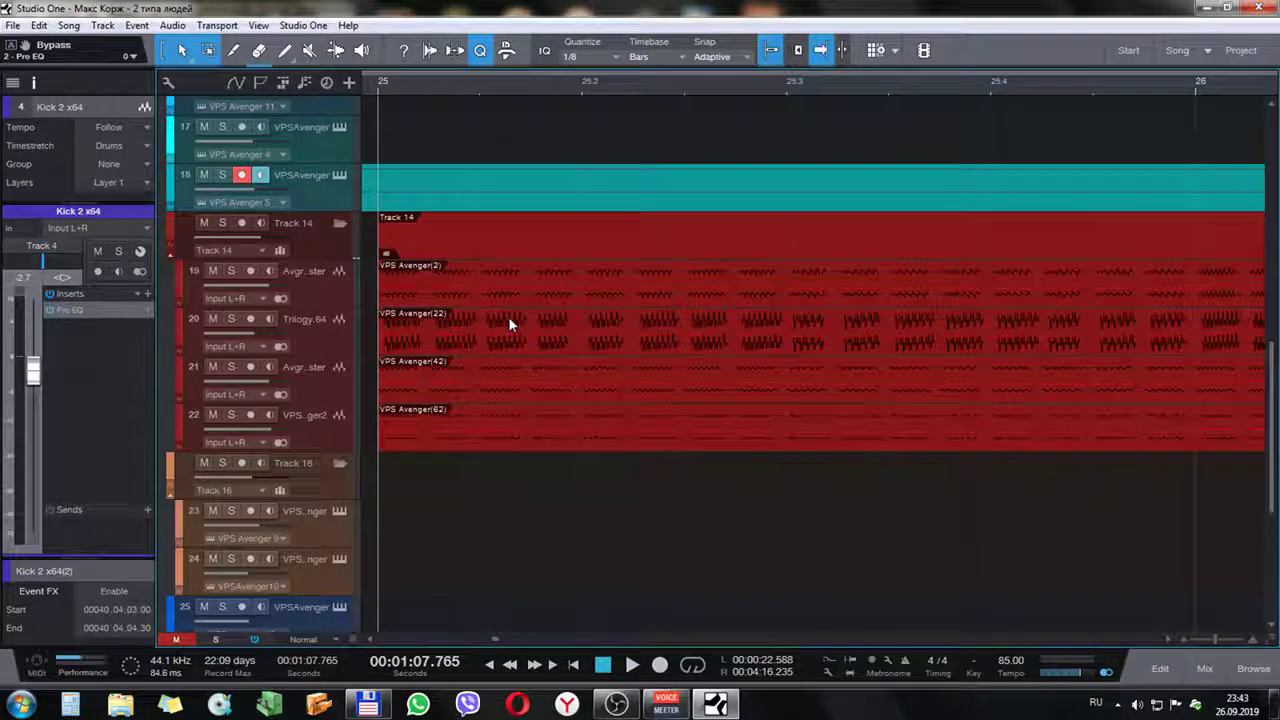
left_click(336, 290)
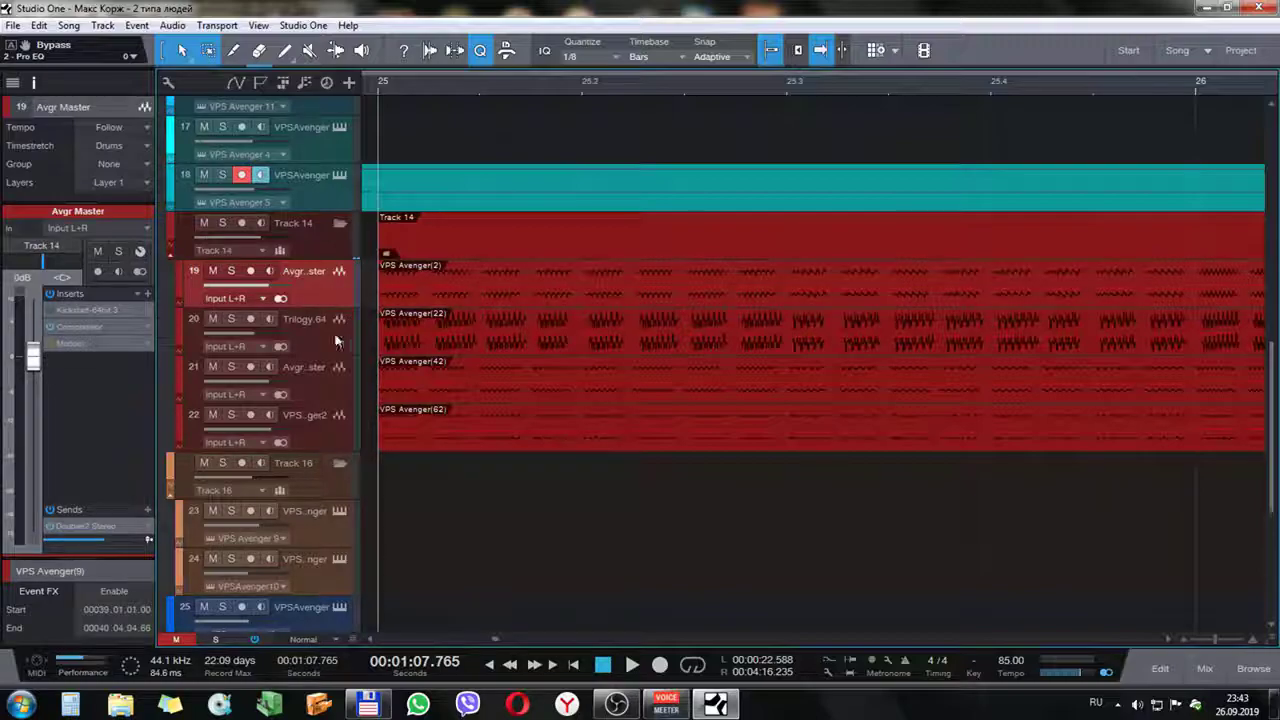
left_click(335, 332)
left_click(324, 381)
left_click(327, 429)
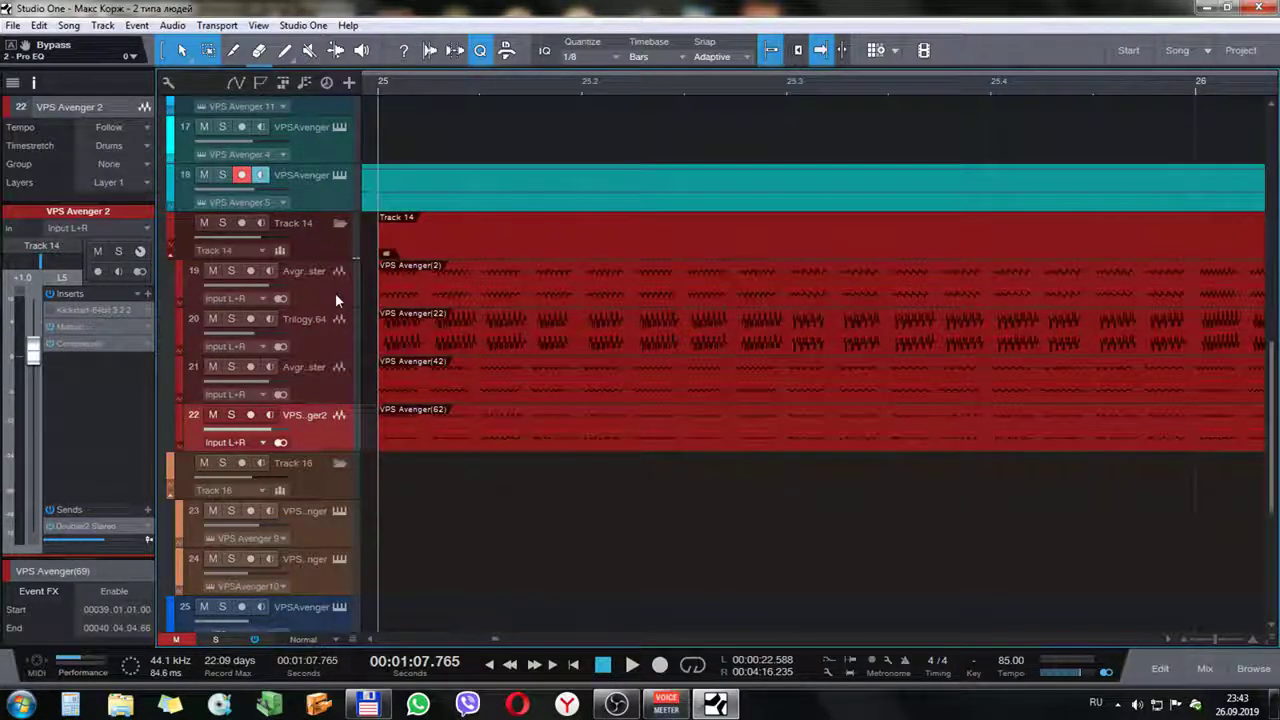
left_click(335, 293)
Audition soloed track 19 from bar 25, adding the Track 4 kick group to the solo during playback
left_click_drag(655, 95, 500, 30)
left_click_drag(678, 89, 517, 254)
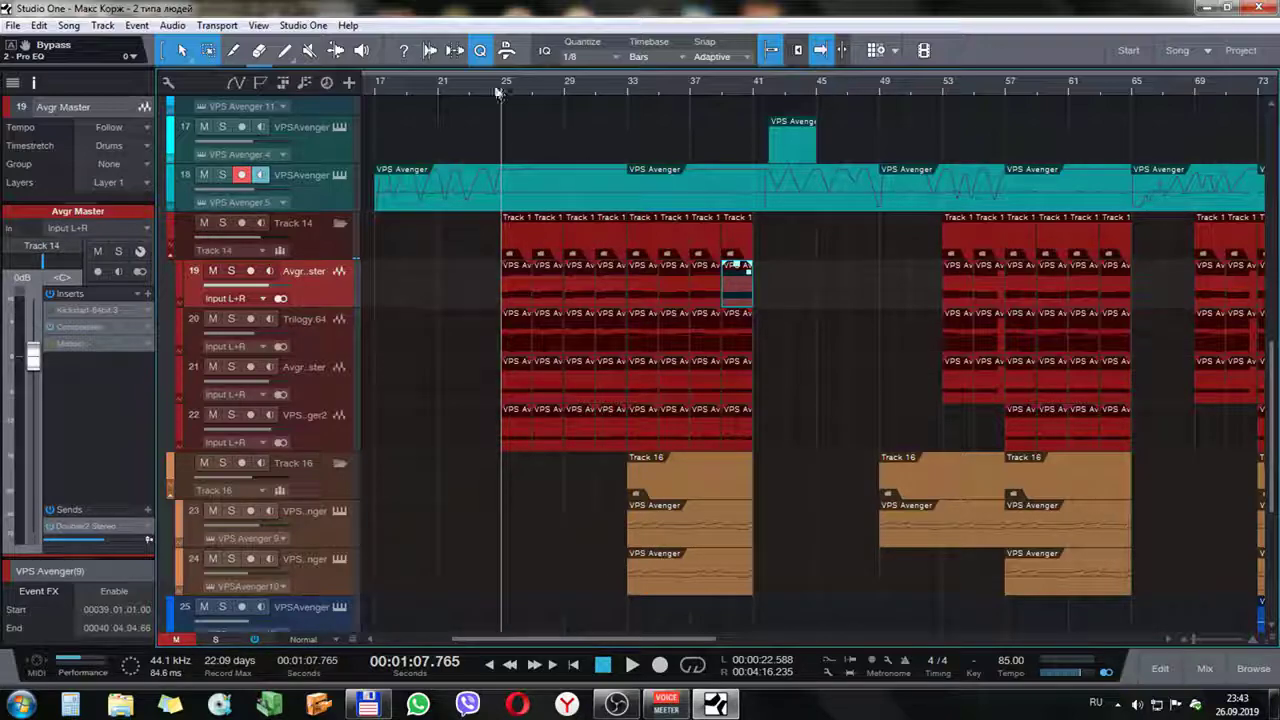
scroll(505, 105, "up", 5)
scroll(490, 127, "down", 1)
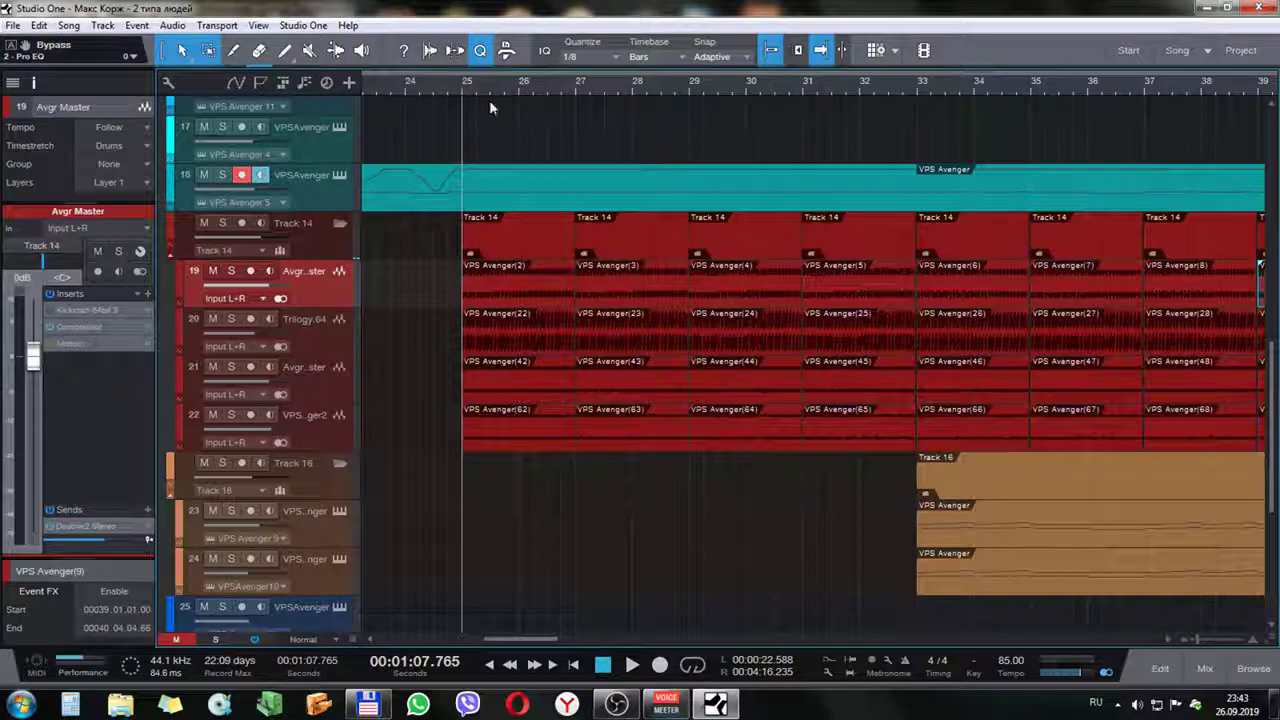
left_click_drag(510, 88, 452, 97)
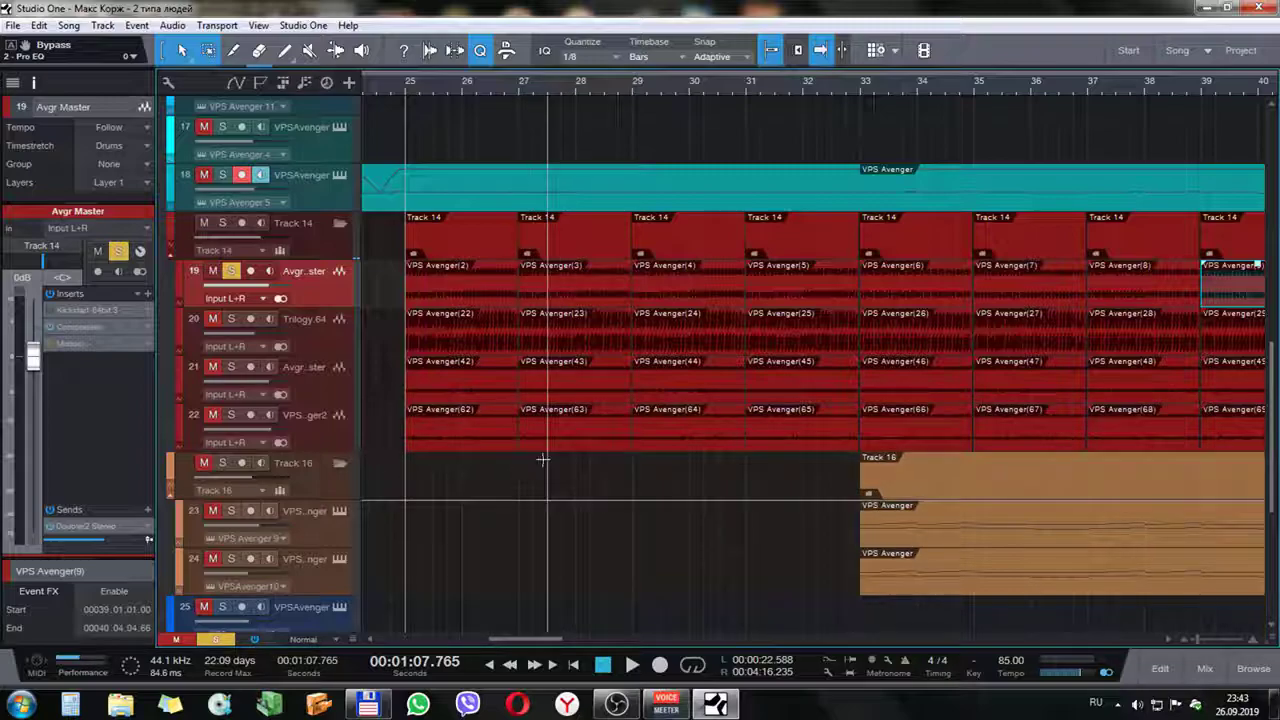
key("space")
scroll(533, 392, "up", 10)
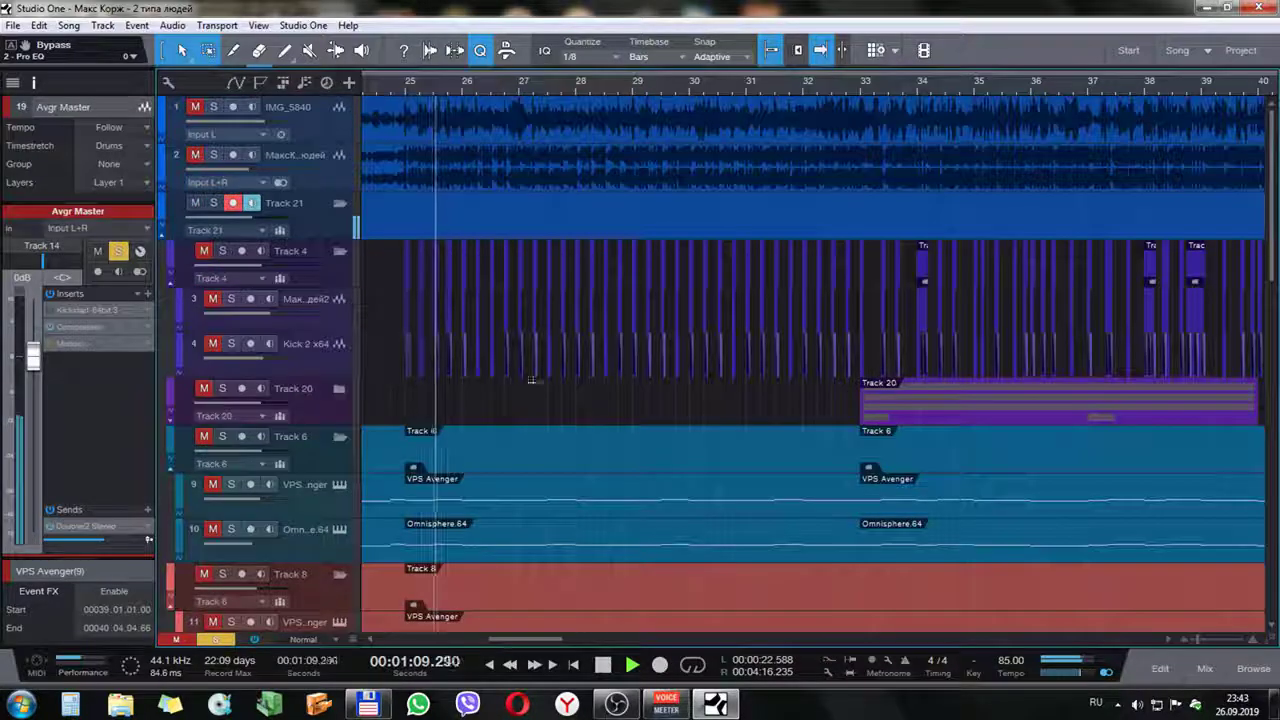
scroll(500, 323, "down", 4)
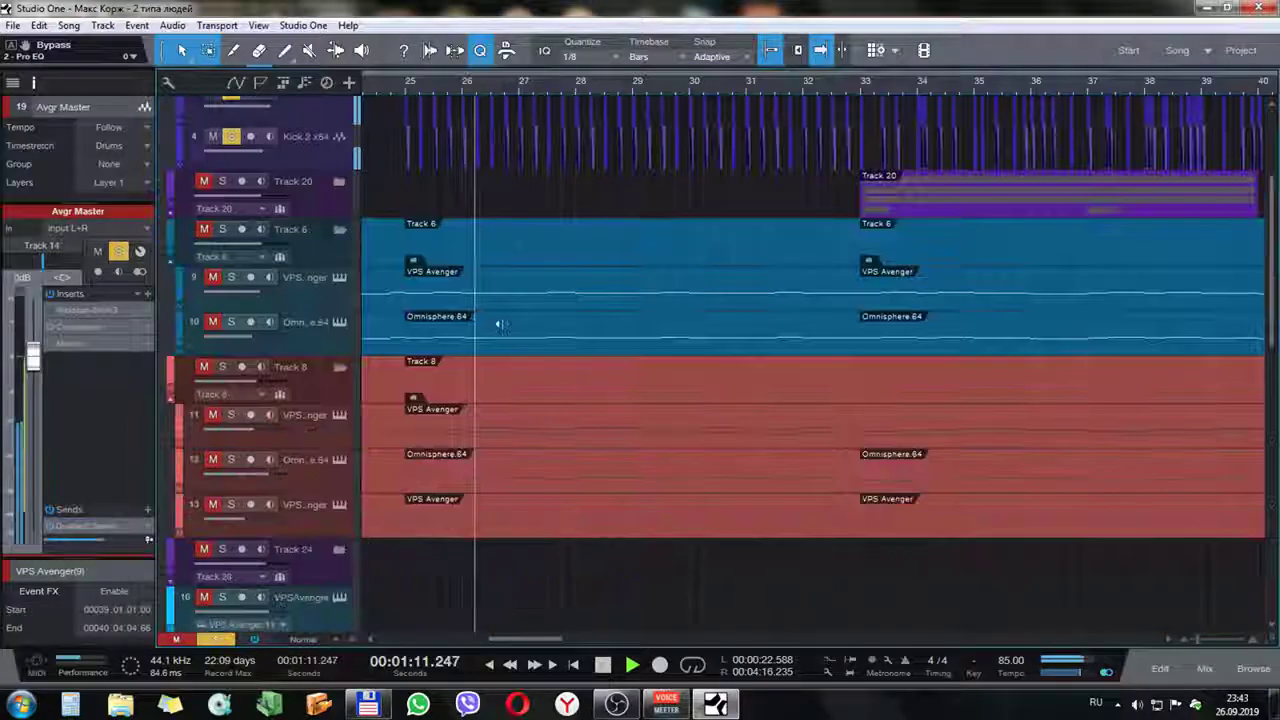
scroll(500, 322, "down", 8)
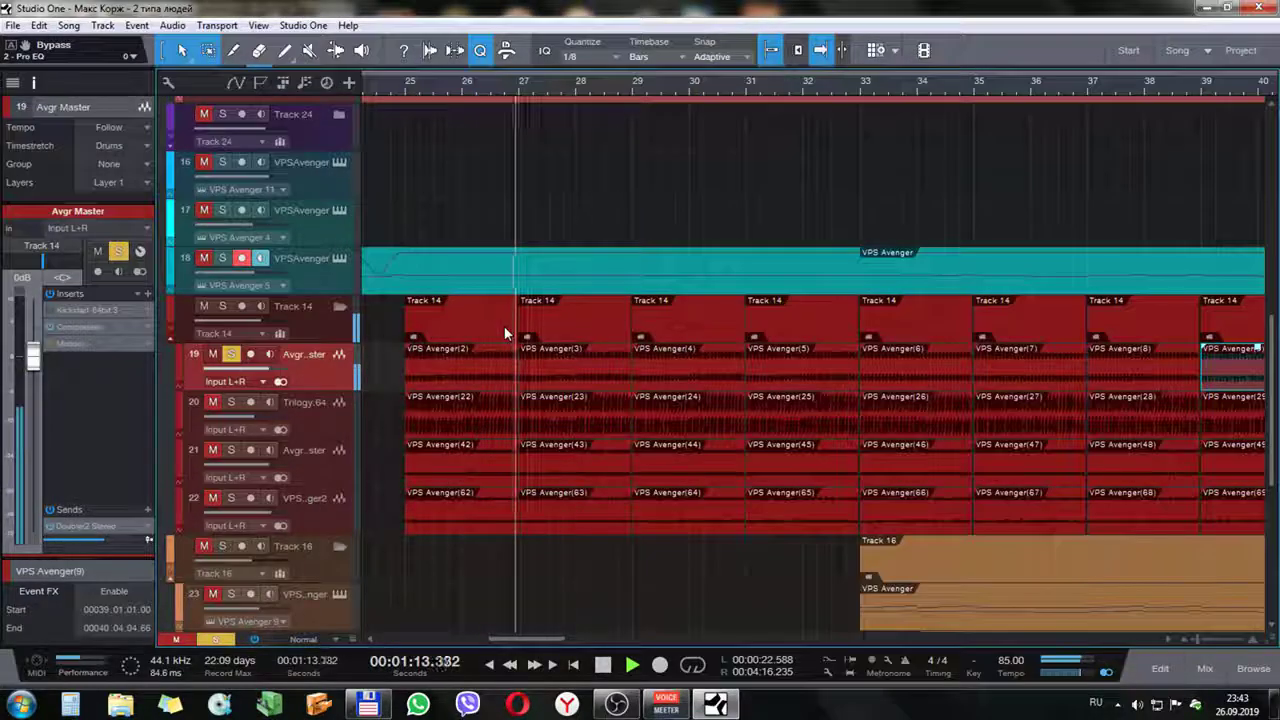
key("space")
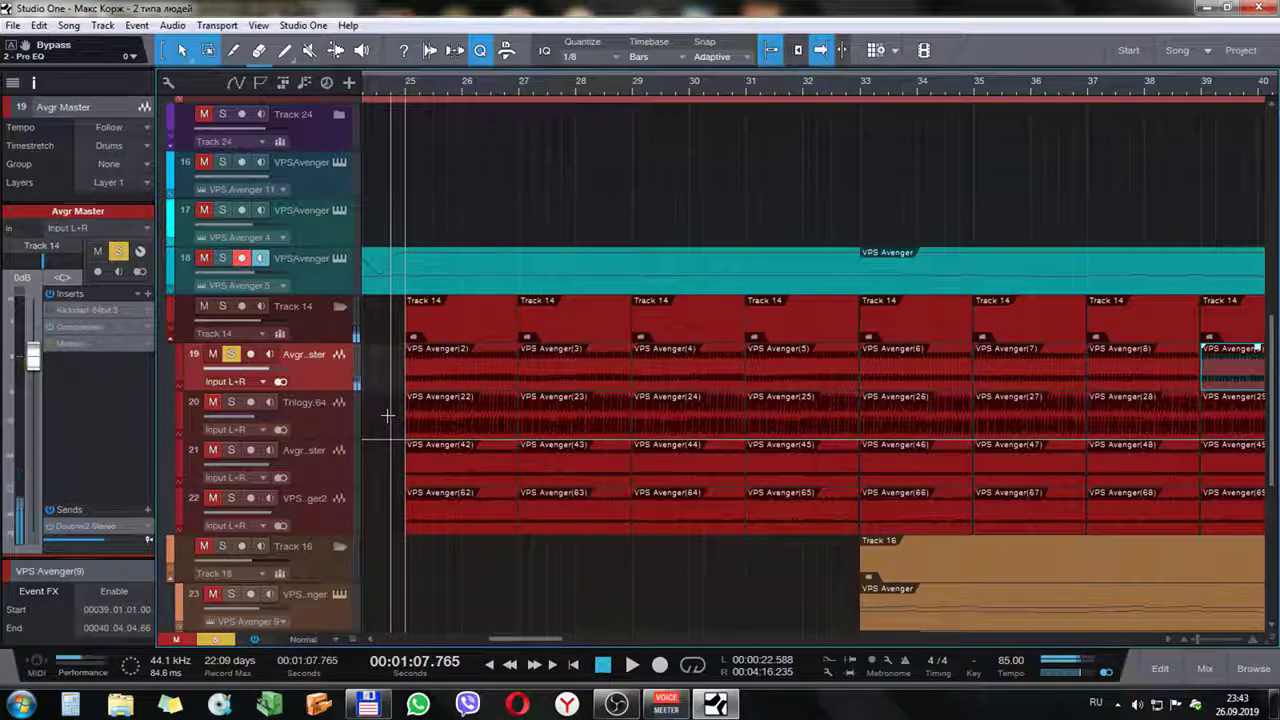
Audition track 20, Trilogy.64, and track 21 from bar 25, each soloed on its own
key("space")
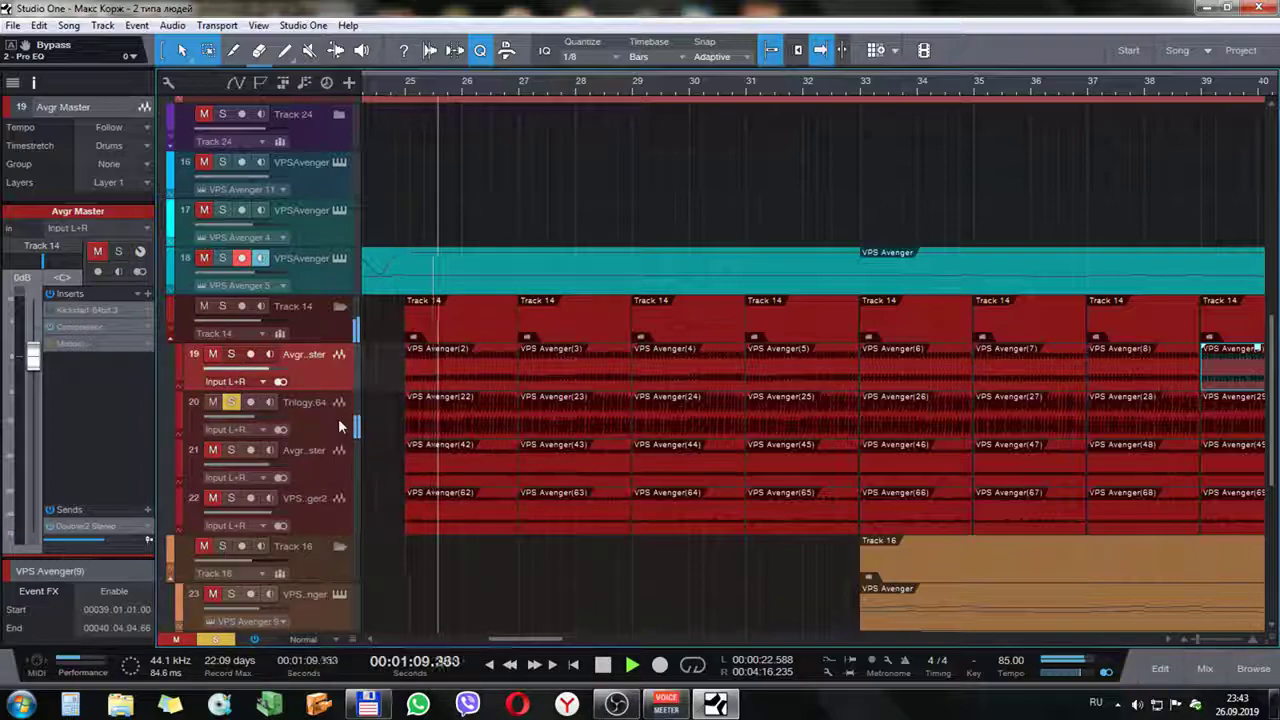
key("space")
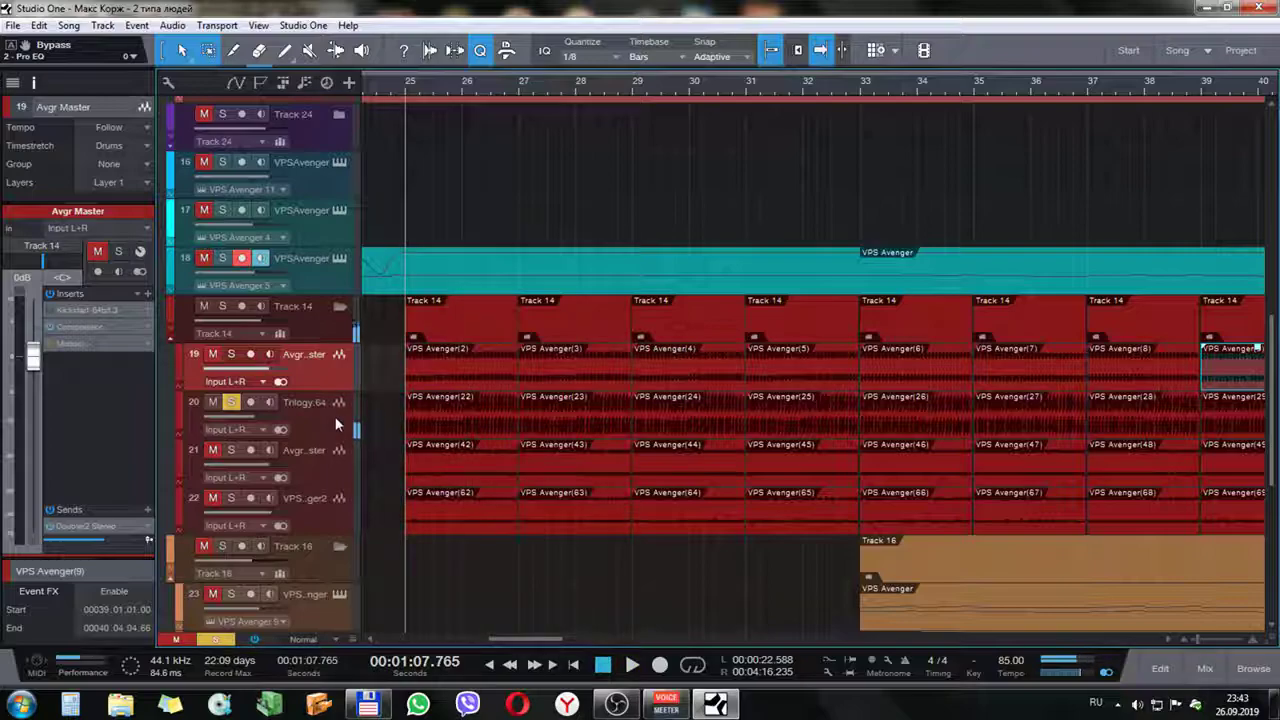
left_click(232, 401)
key("space")
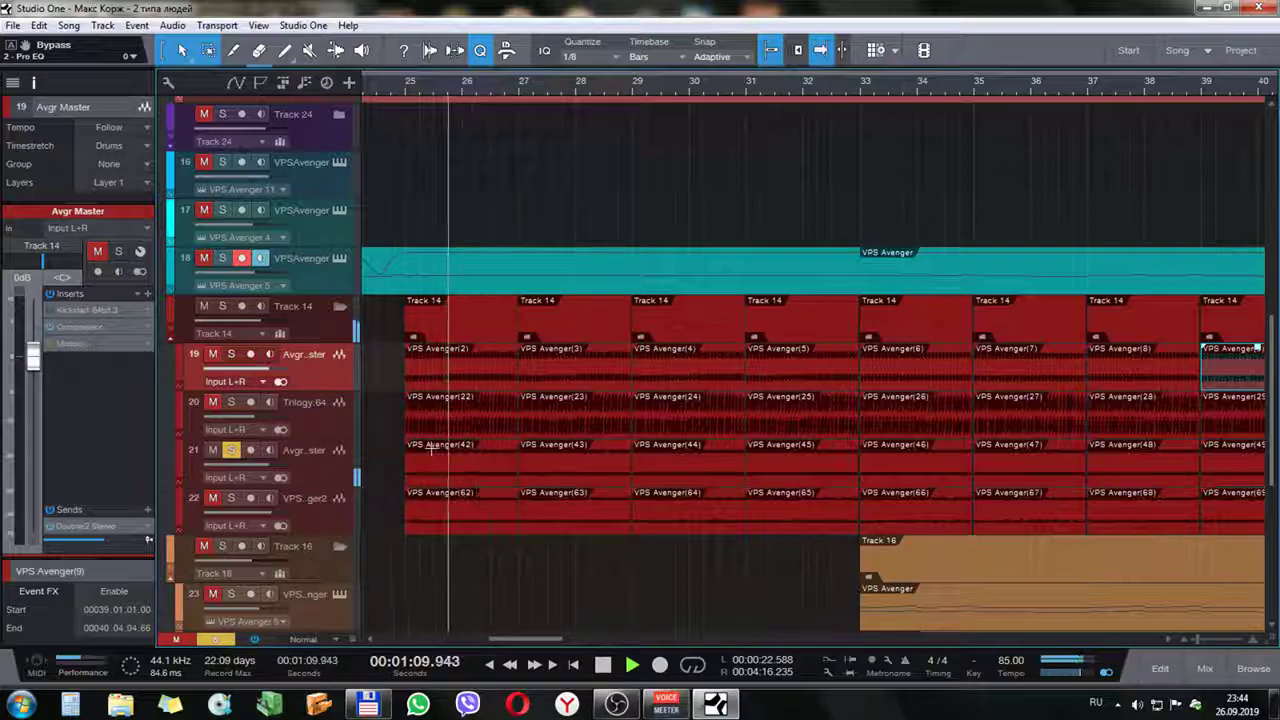
key("space")
Solo tracks 19, 20 and 21 together, play them from bar 25, and add track 22 to the solo during playback
left_click(234, 401)
left_click(231, 355)
key("space")
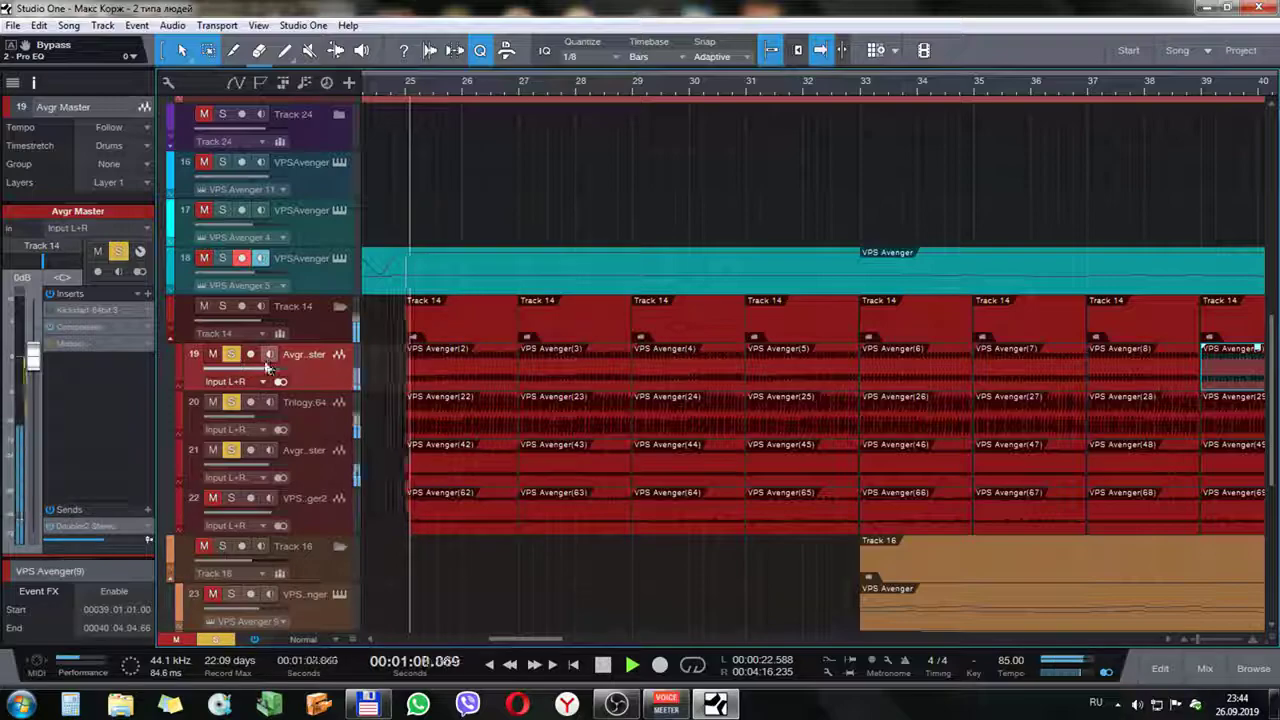
left_click(232, 495)
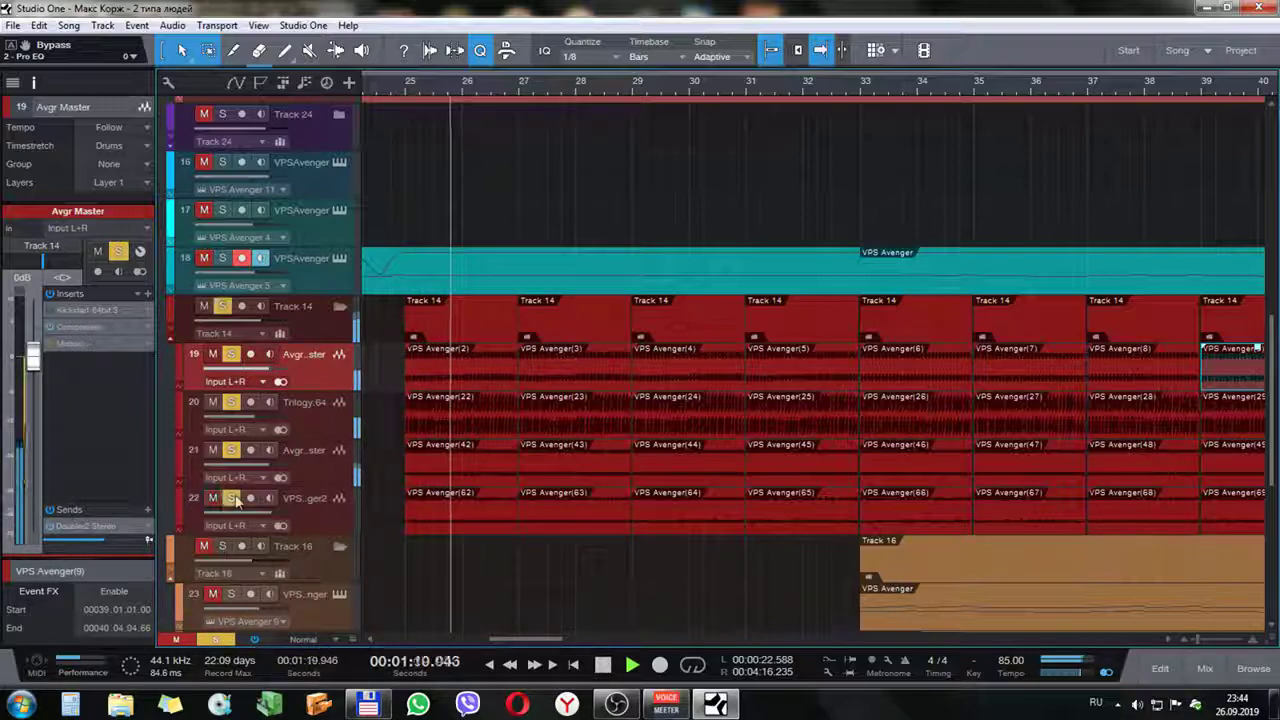
key("space")
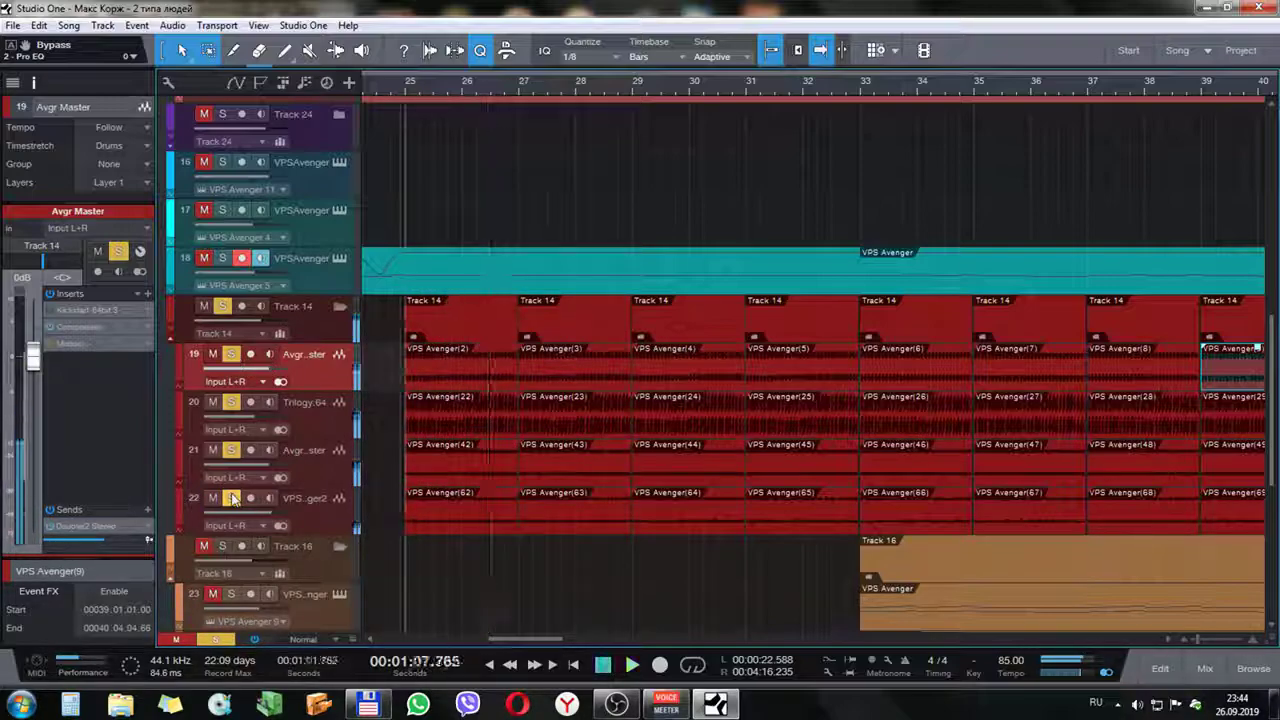
Solo only track 22, VPS Avenger 2, and audition it from bar 25 and again from bar 31
left_click(231, 357)
left_click(310, 523)
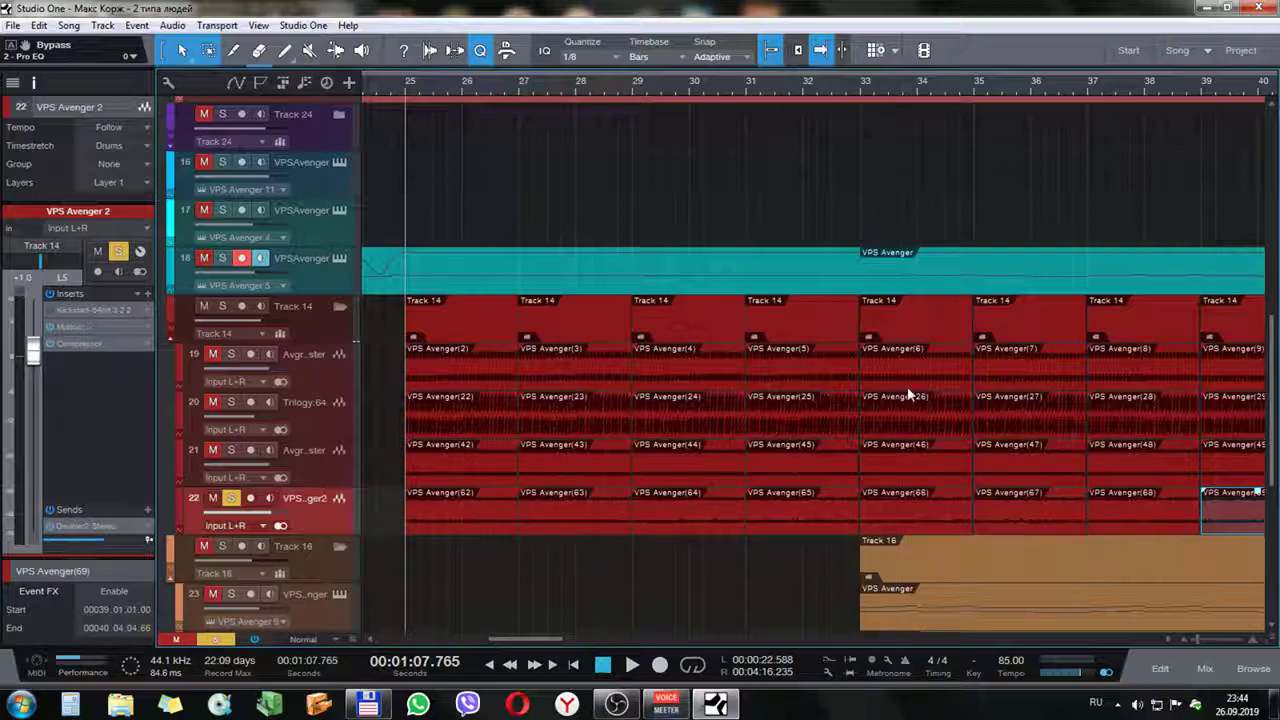
key("space")
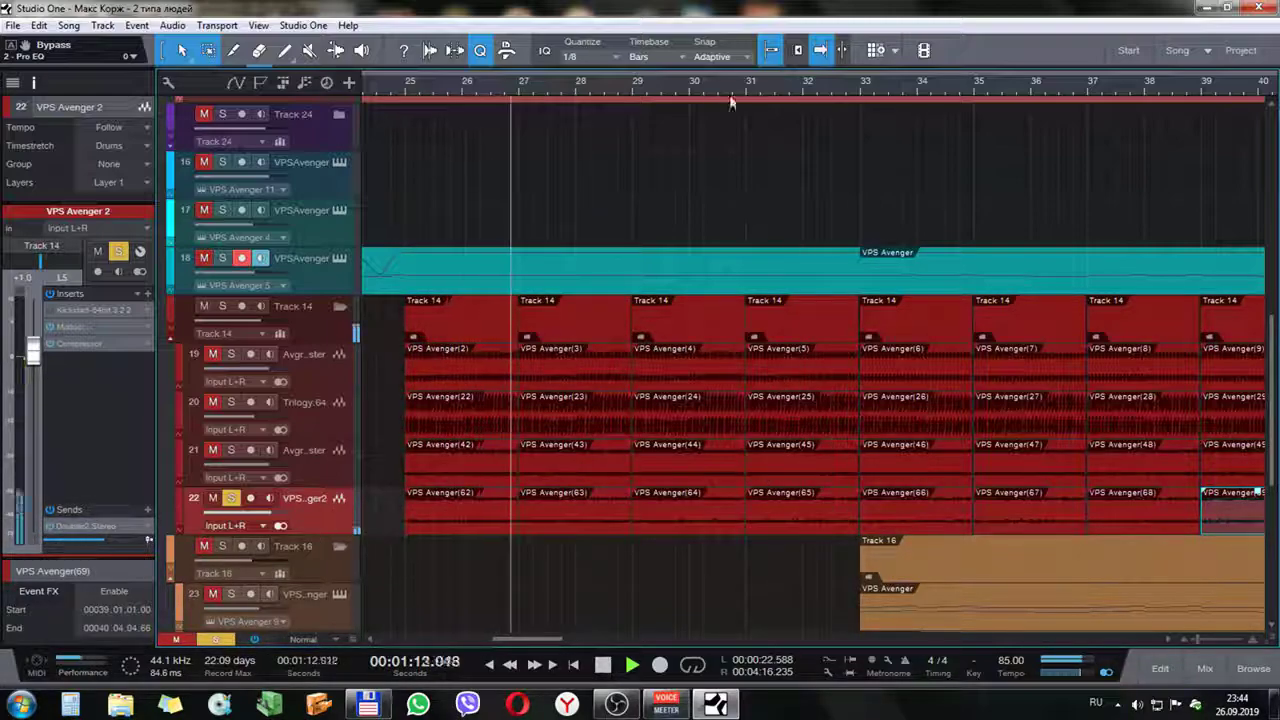
left_click(745, 158)
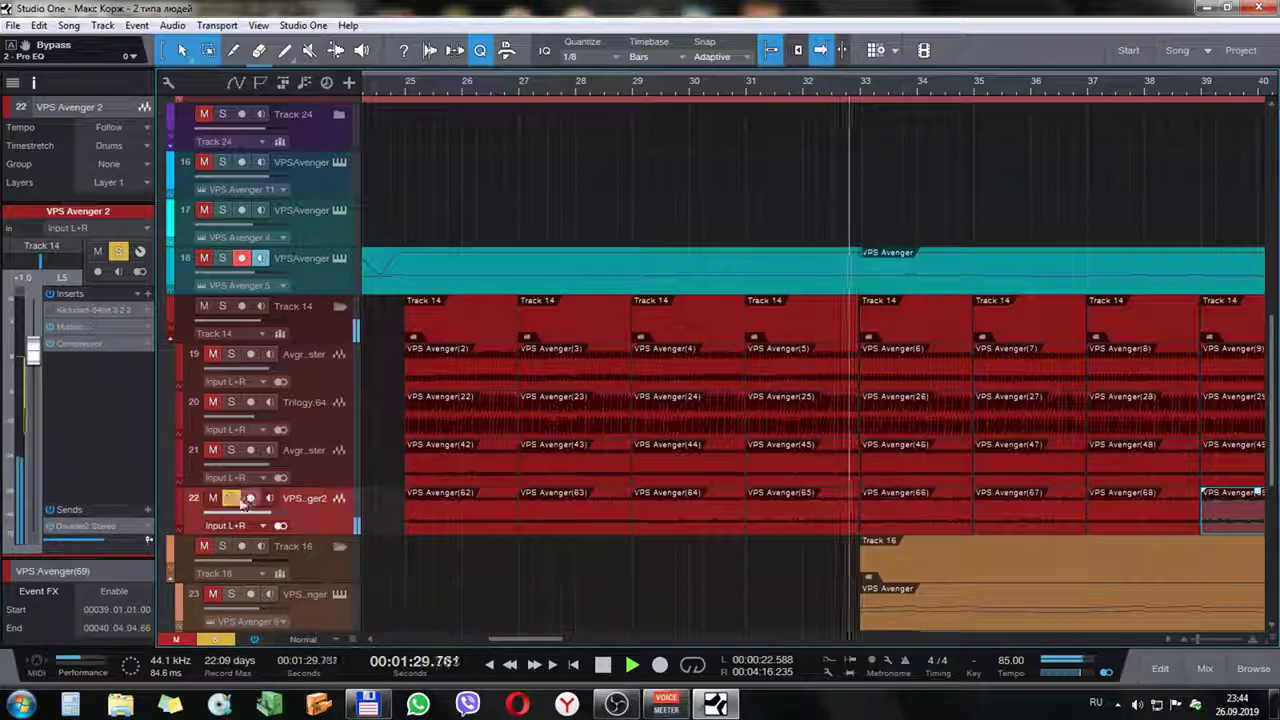
key("space")
Solo the whole Track 14 group, play it from bar 33, and clear all solos during playback to hear the full mix
left_click(222, 306)
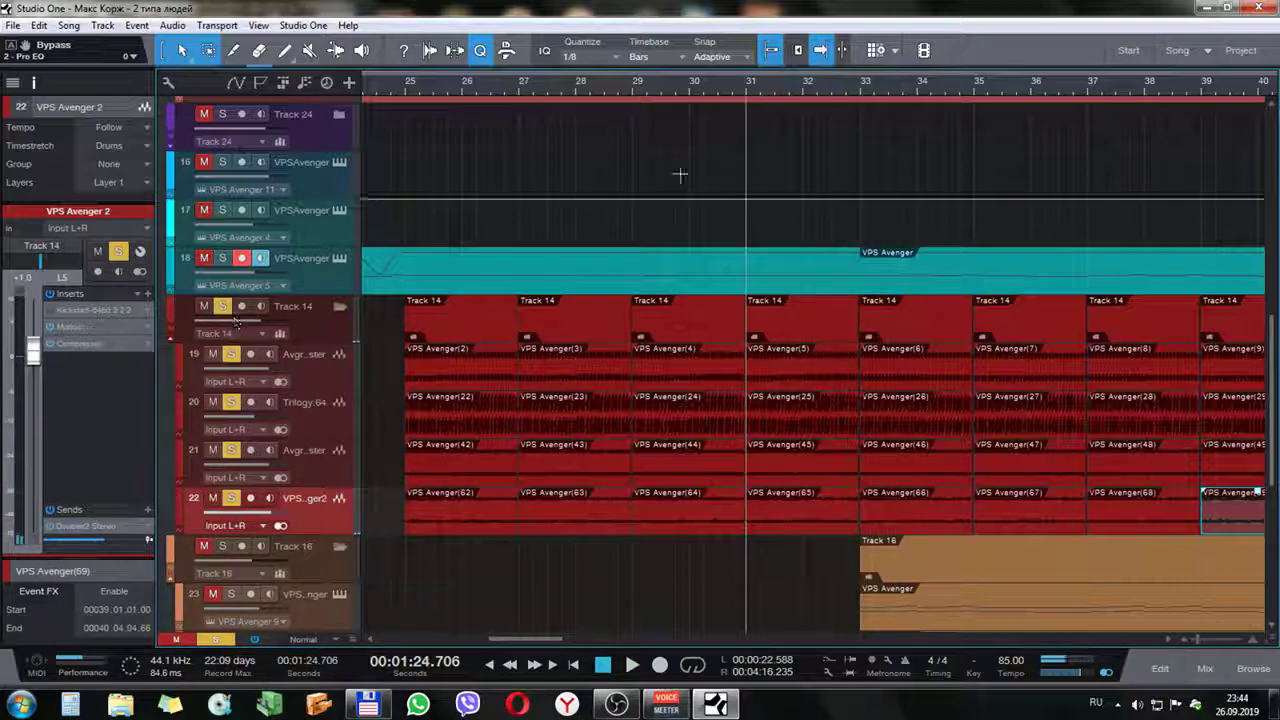
left_click(857, 88)
key("space")
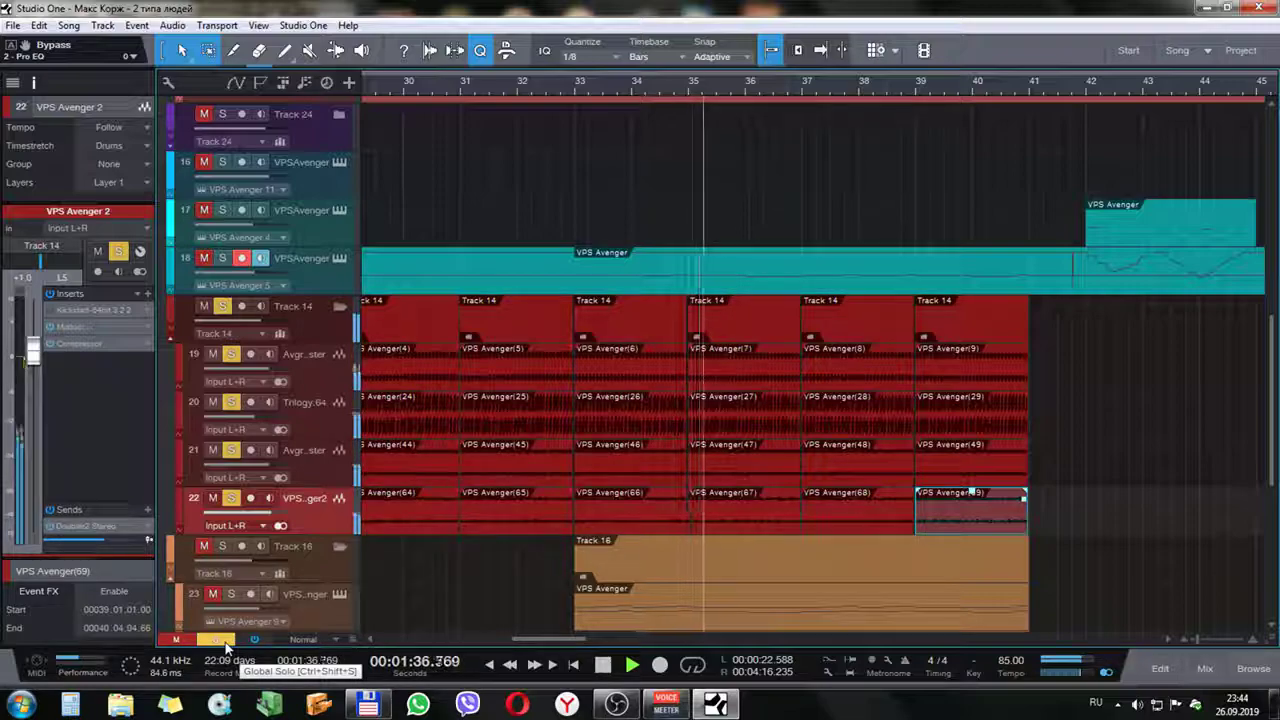
left_click(220, 641)
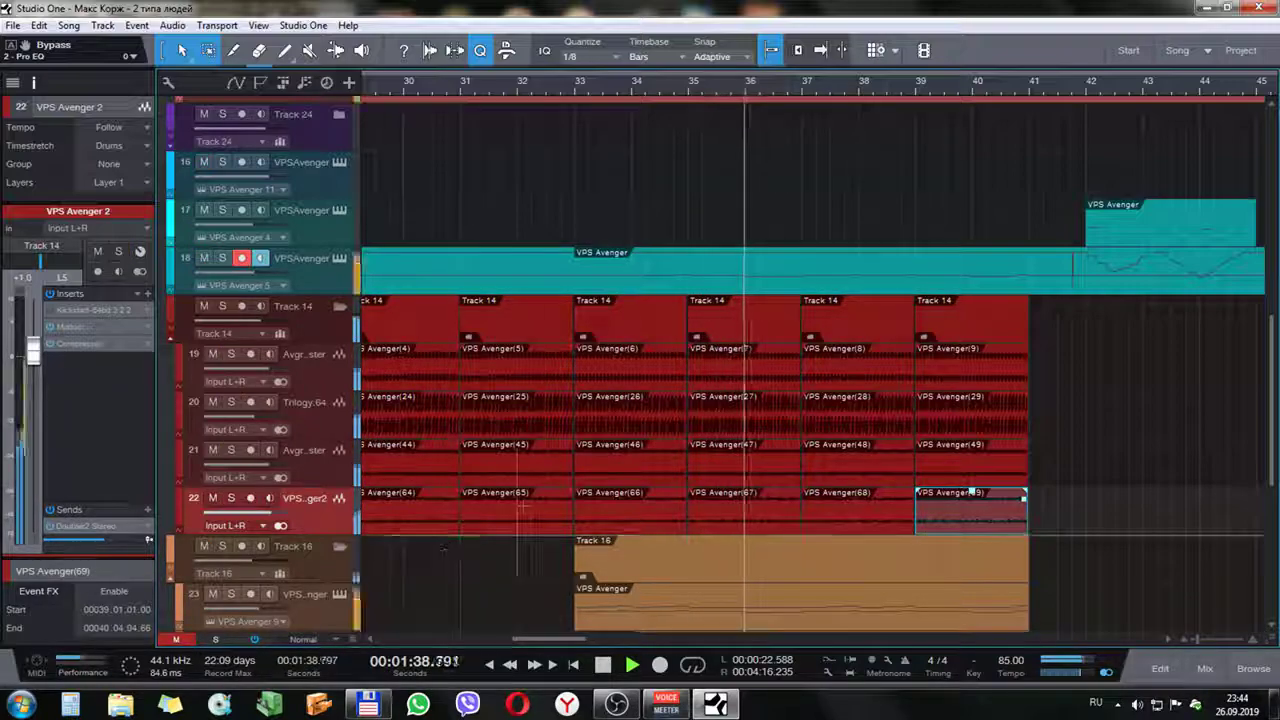
scroll(510, 509, "down", 3)
scroll(535, 515, "down", 3)
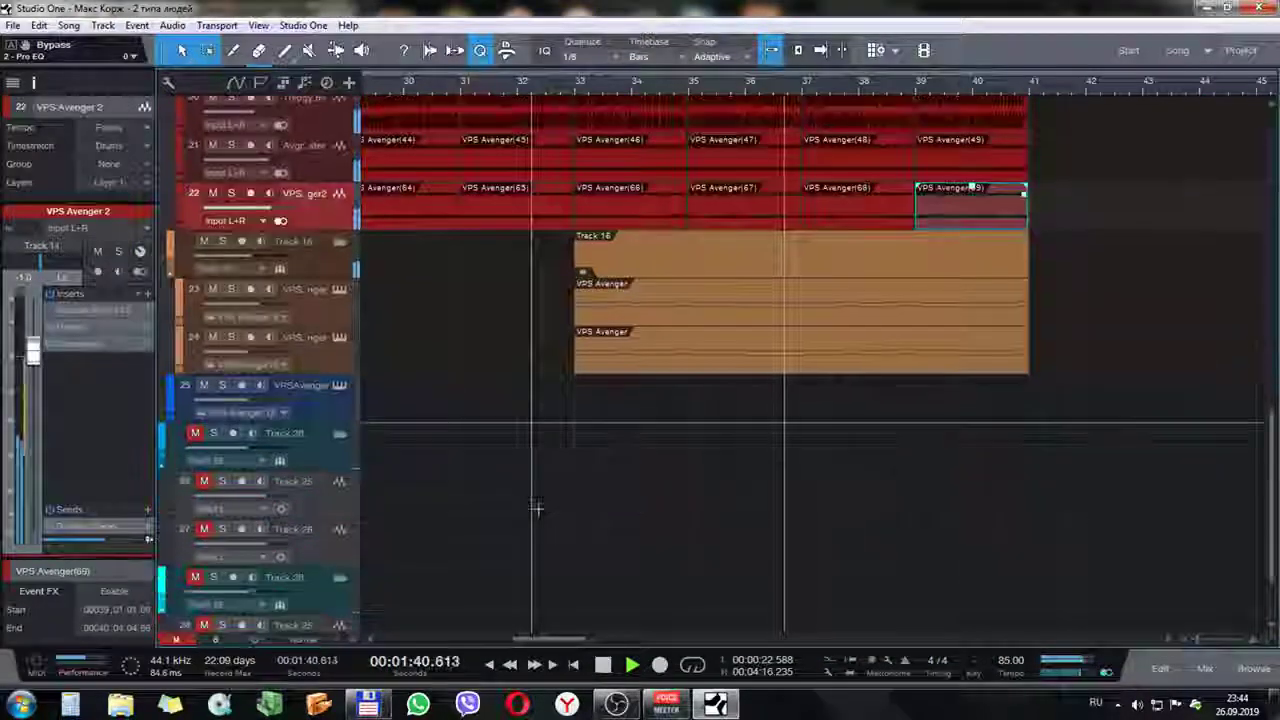
key("space")
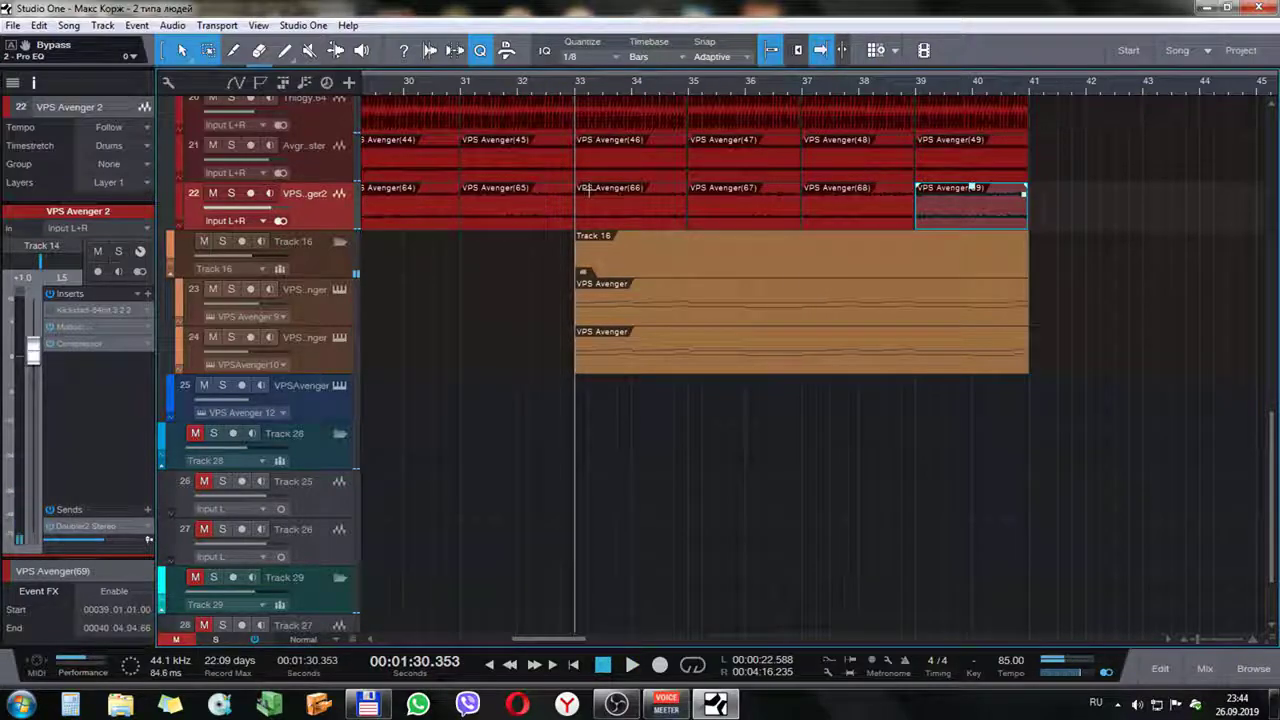
Expand the Track 20 folder to show its layers, tracks 5 to 8
scroll(651, 269, "up", 15)
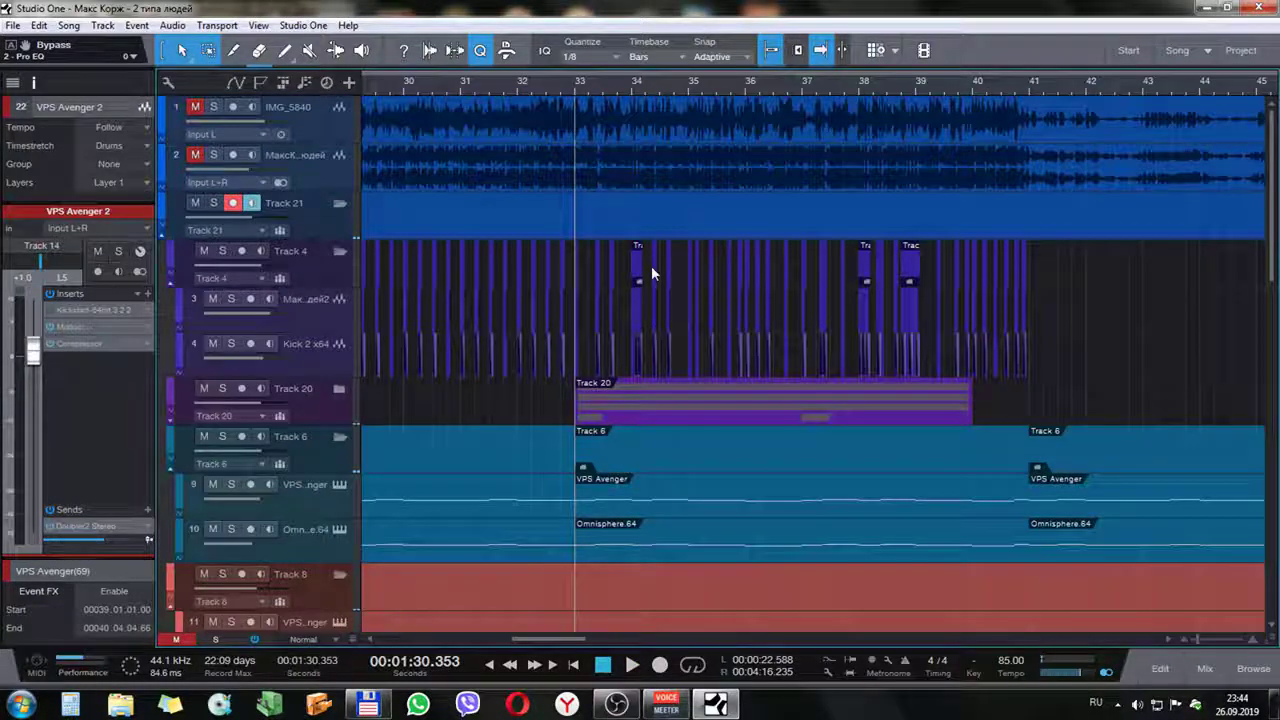
left_click(336, 394)
left_click(340, 390)
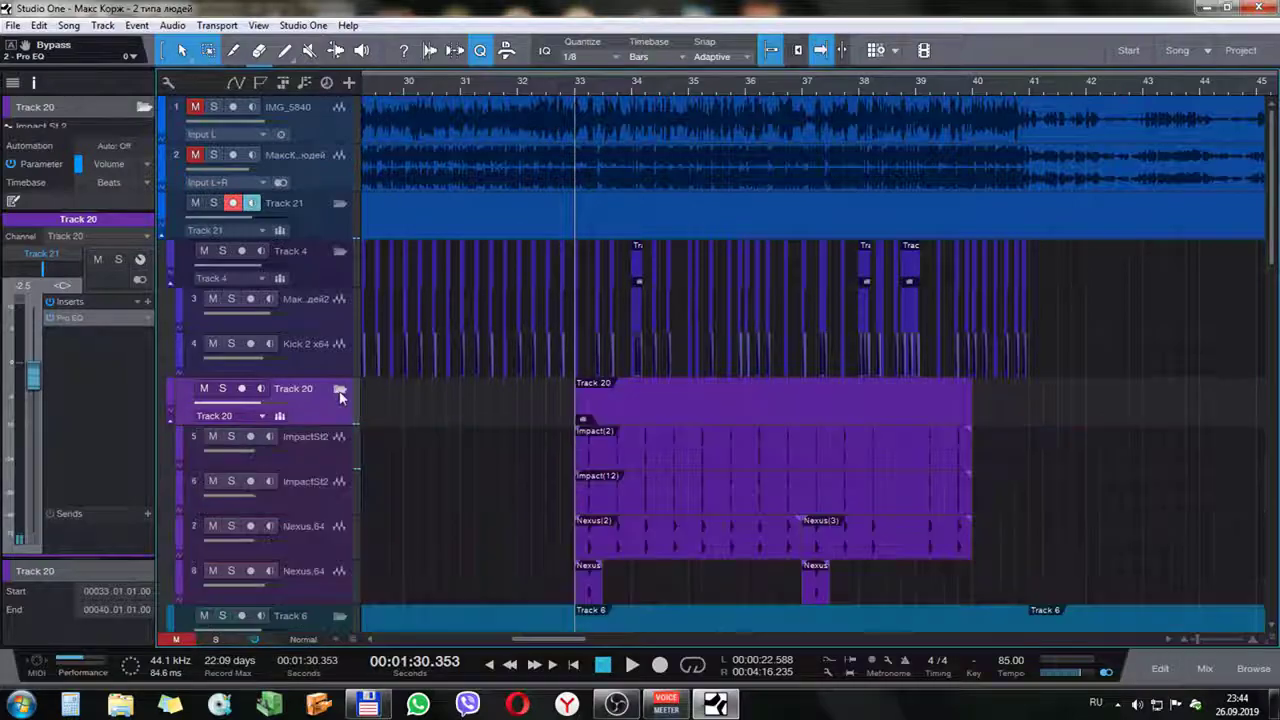
Solo the Track 20 group and play it from bar 33
scroll(434, 391, "down", 4)
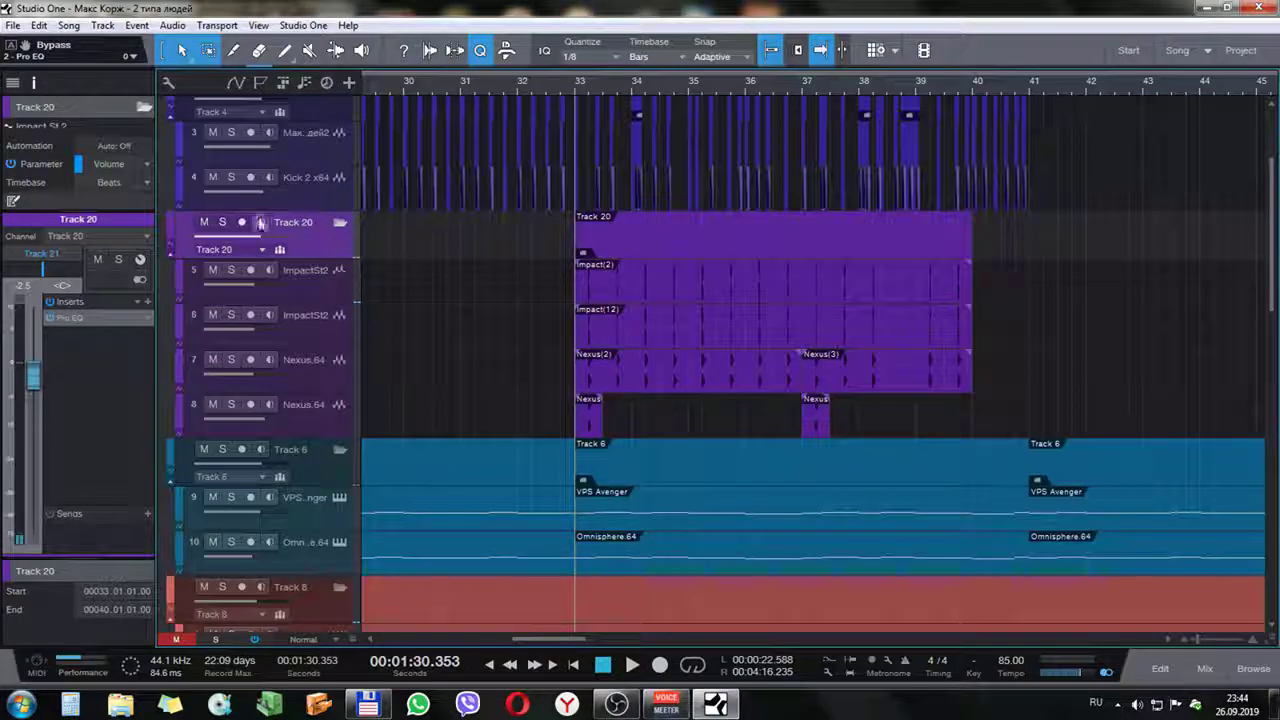
left_click(224, 222)
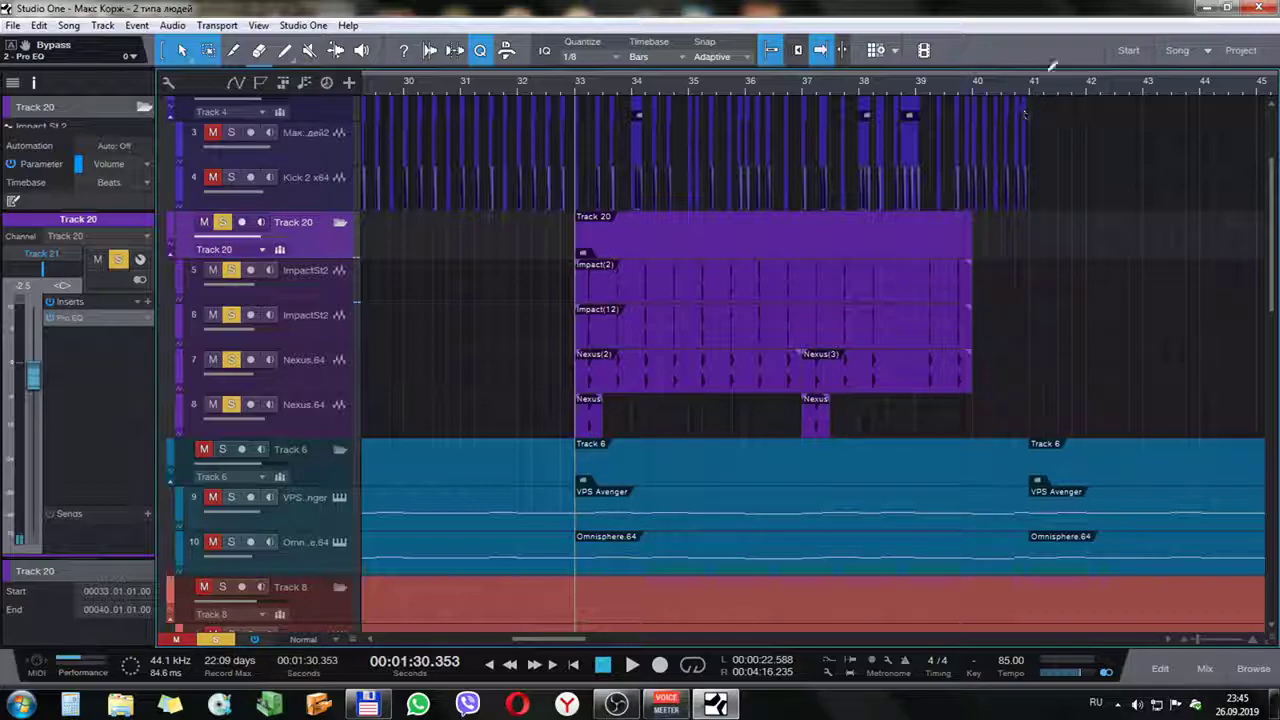
scroll(1063, 88, "down", 5)
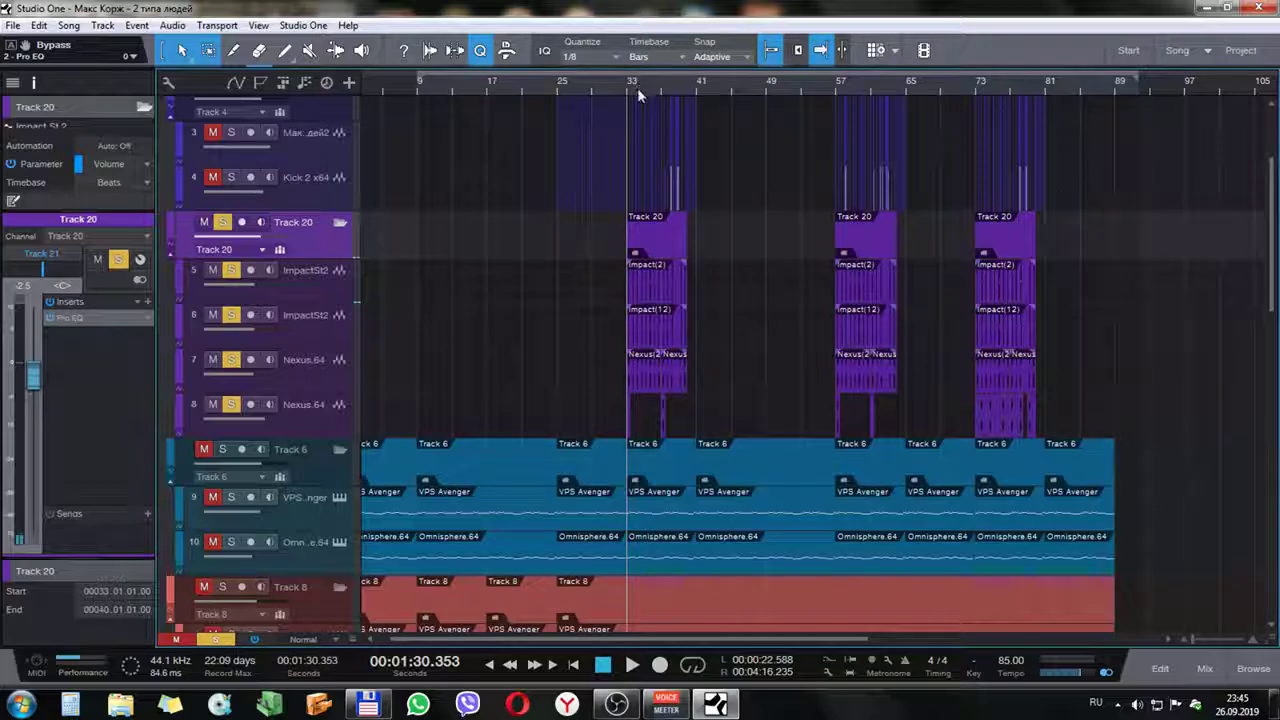
left_click_drag(637, 87, 455, 333)
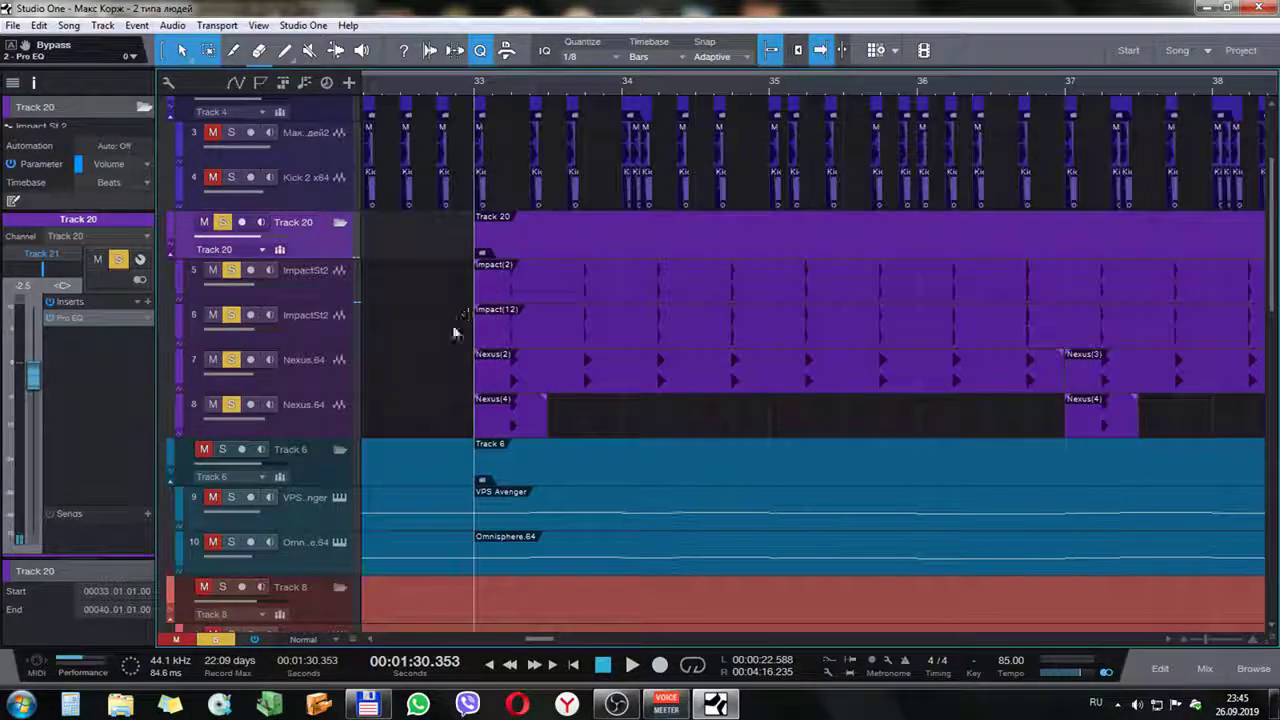
key("space")
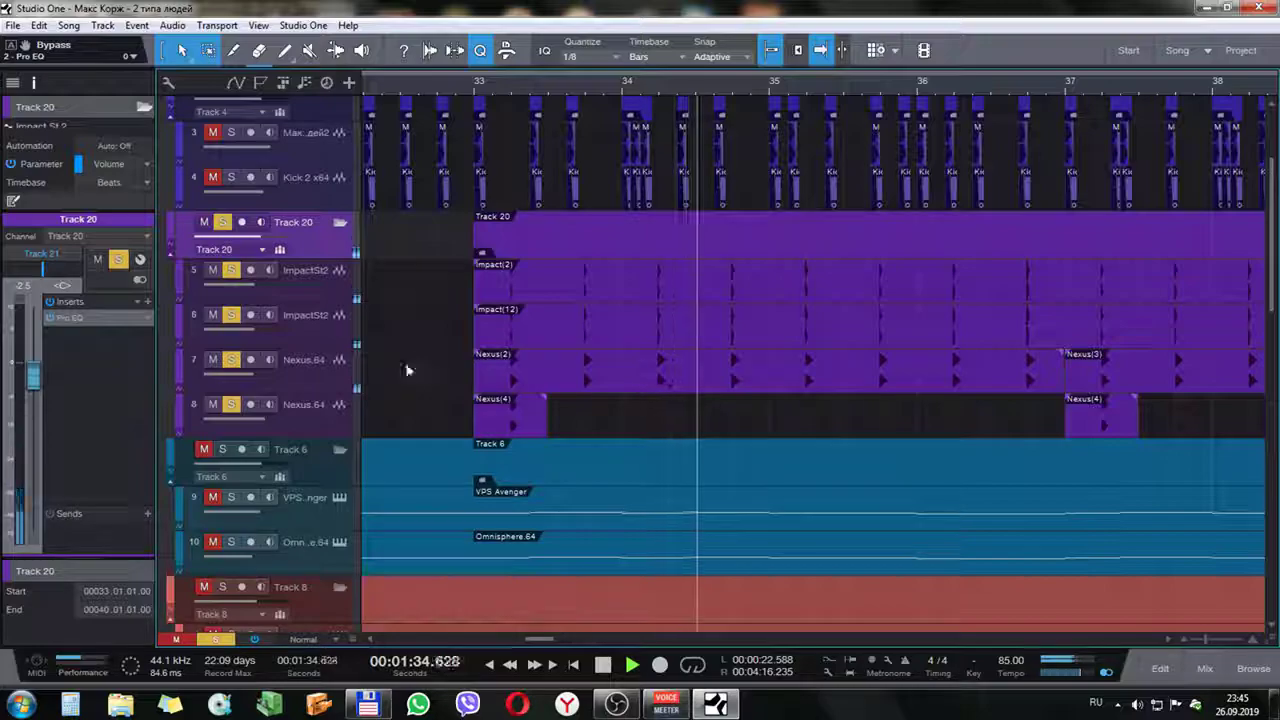
Reduce the solo to track 5, the first Impact layer of Track 20, select it and audition it from bar 33
left_click(231, 404)
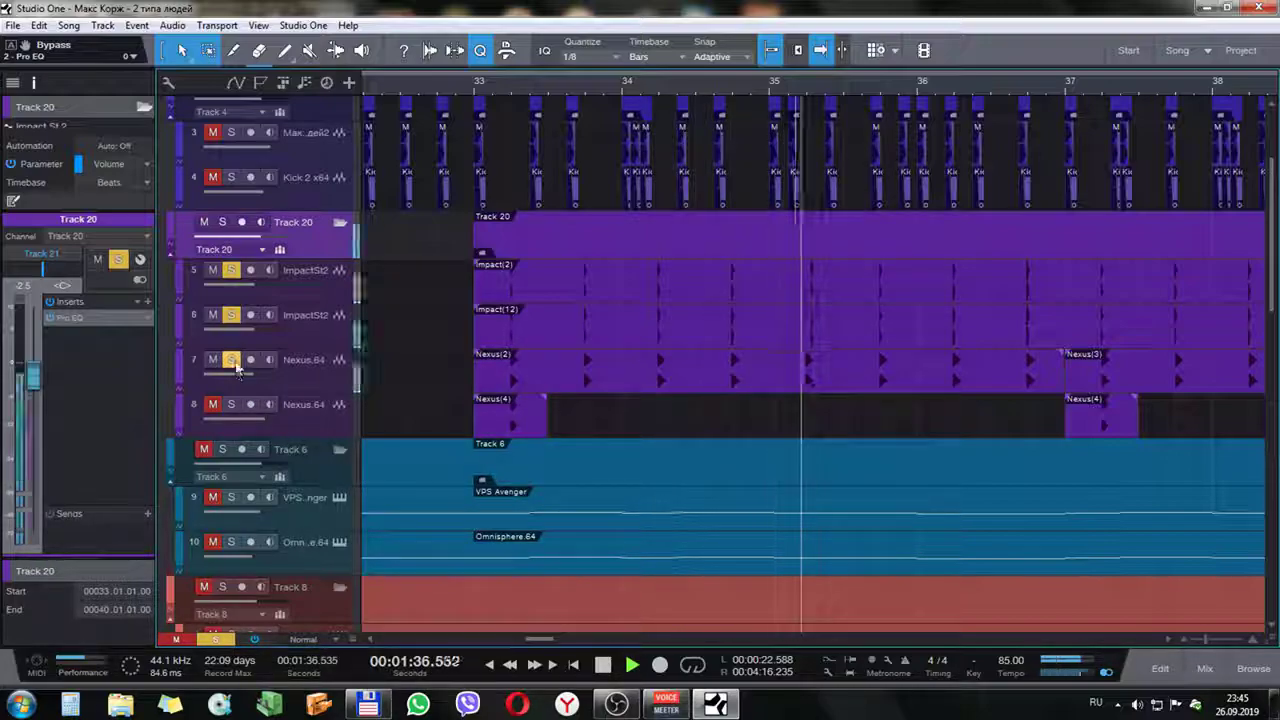
key("space")
left_click(231, 359)
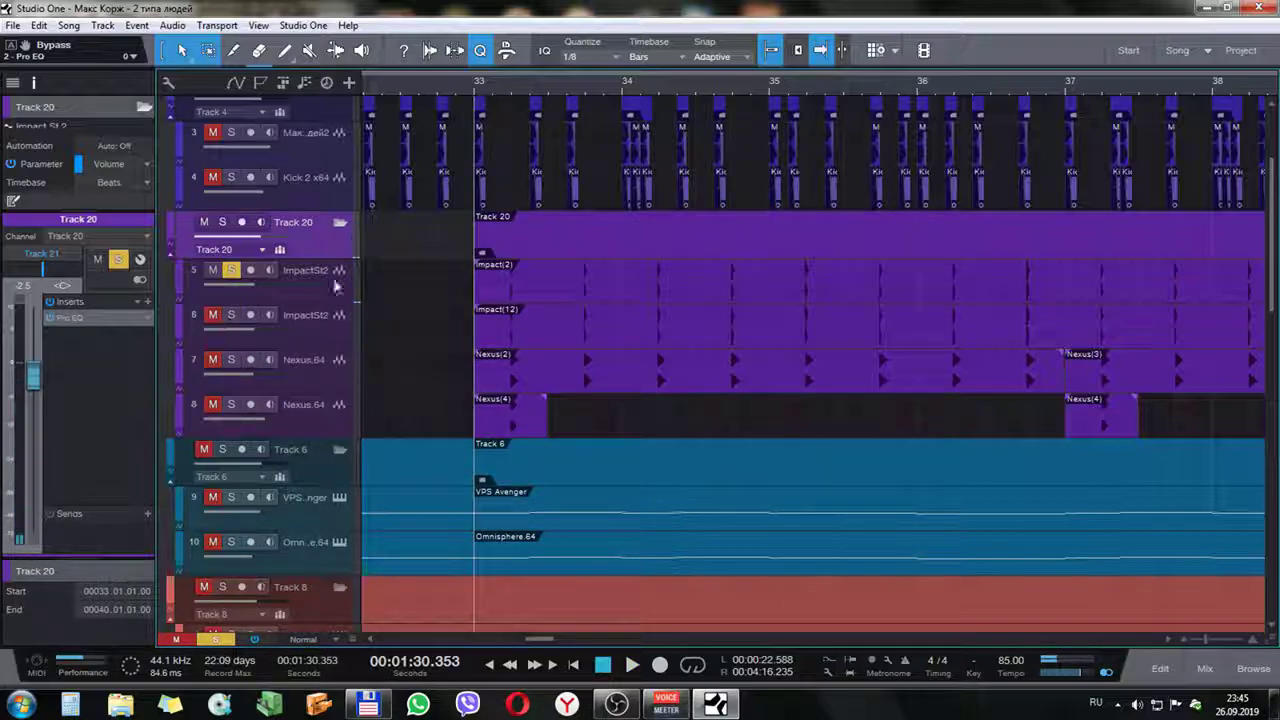
left_click(327, 292)
key("space")
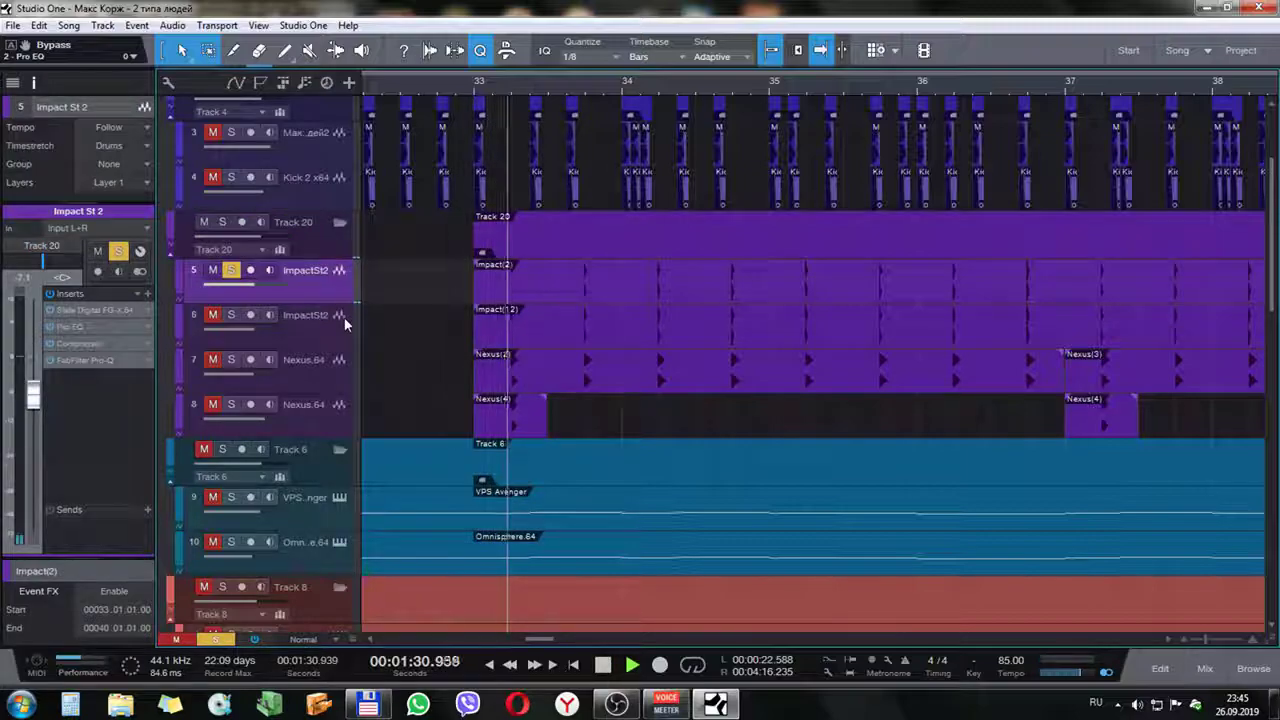
key("space")
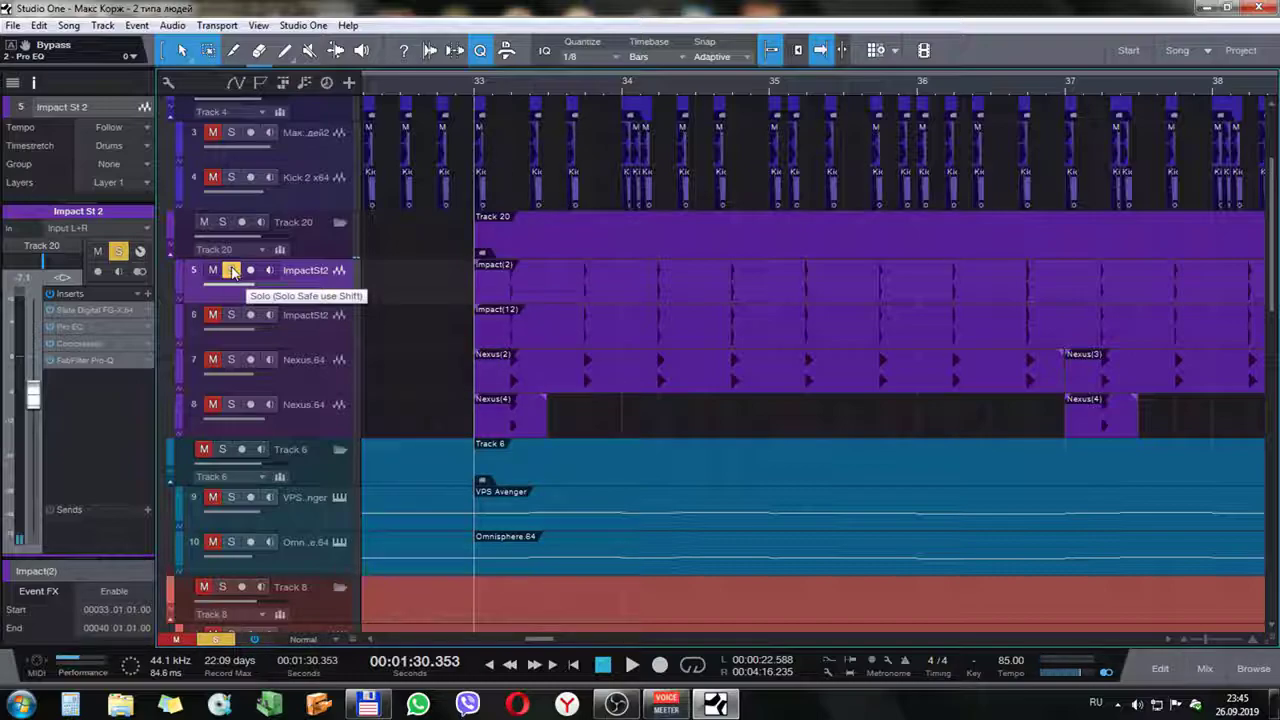
Switch the solo to track 6, the second Impact layer, audition it from bar 33 and select it to show its inserts
left_click(232, 271)
left_click(231, 315)
key("space")
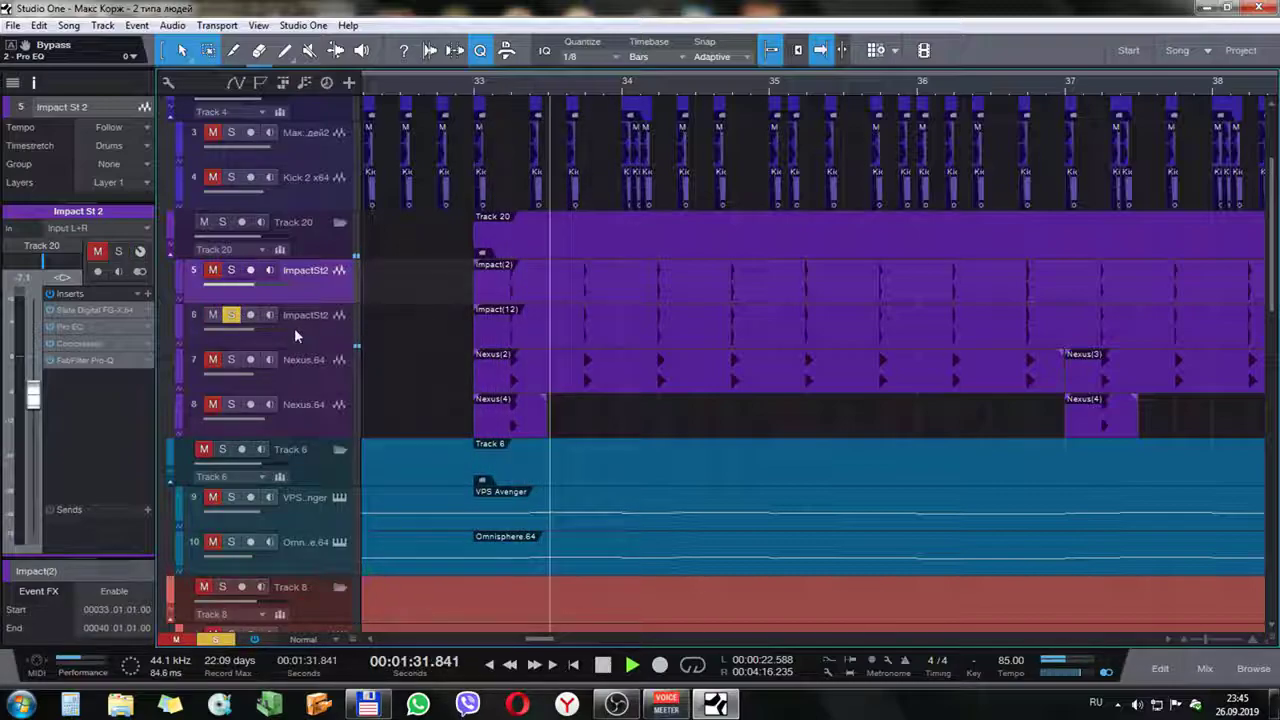
key("space")
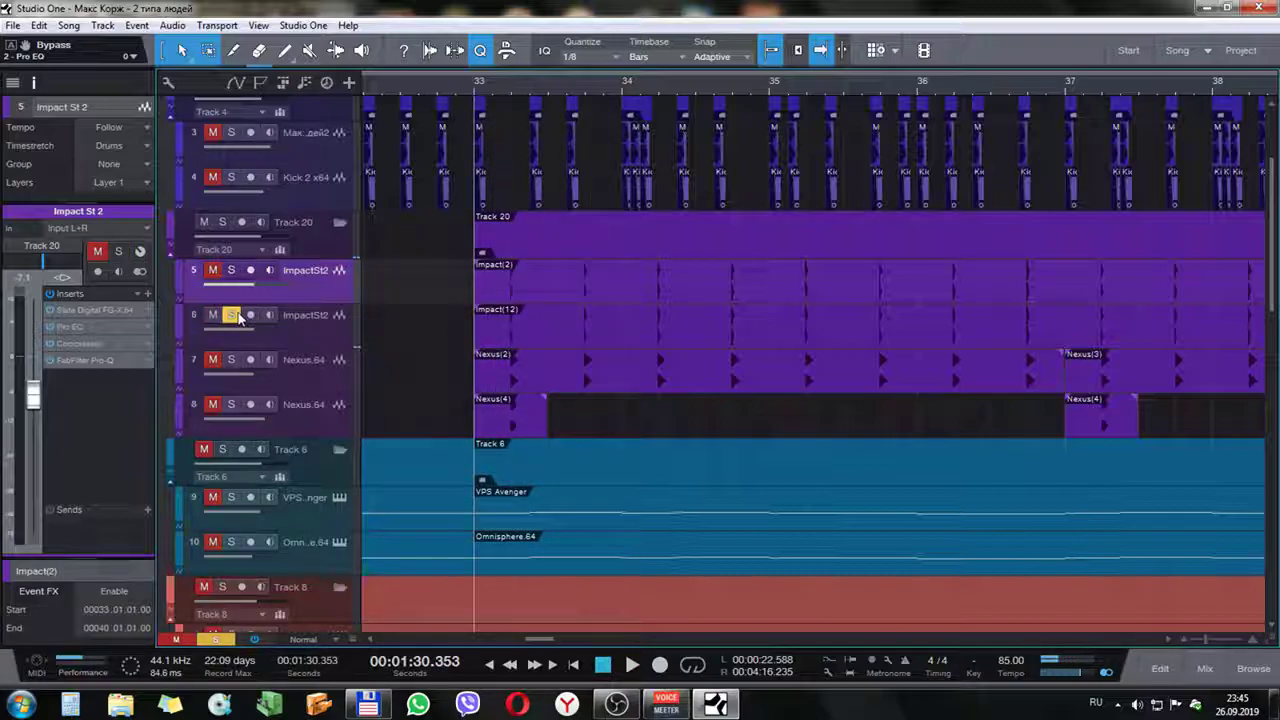
left_click(311, 337)
Switch the solo to track 7, the first Nexus layer, select it and audition it from bar 33
left_click(231, 318)
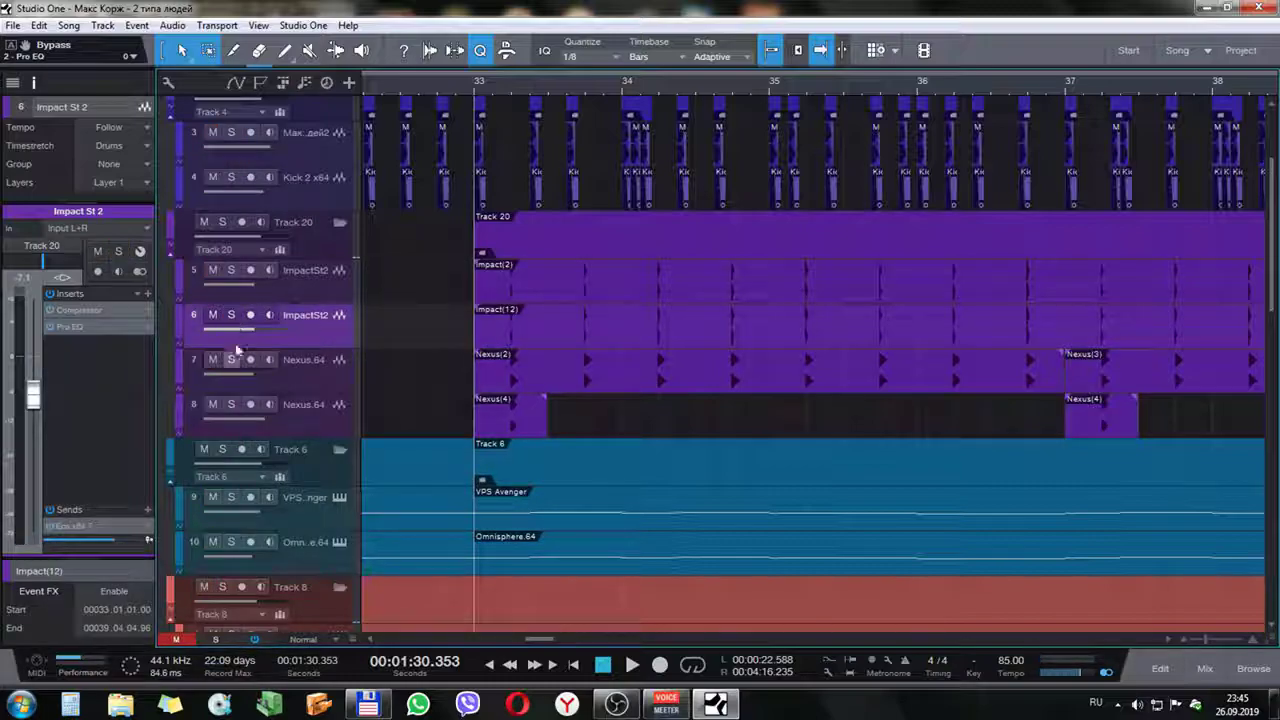
left_click(230, 362)
left_click(304, 377)
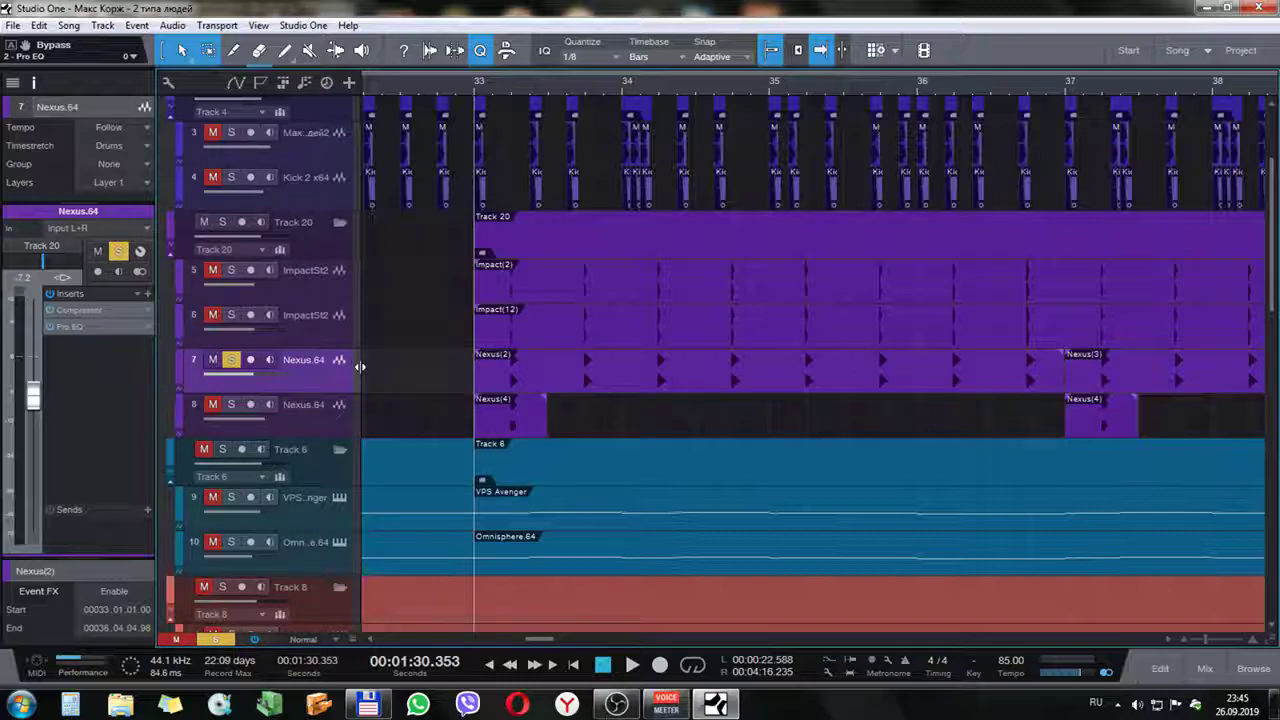
key("space")
key("space")
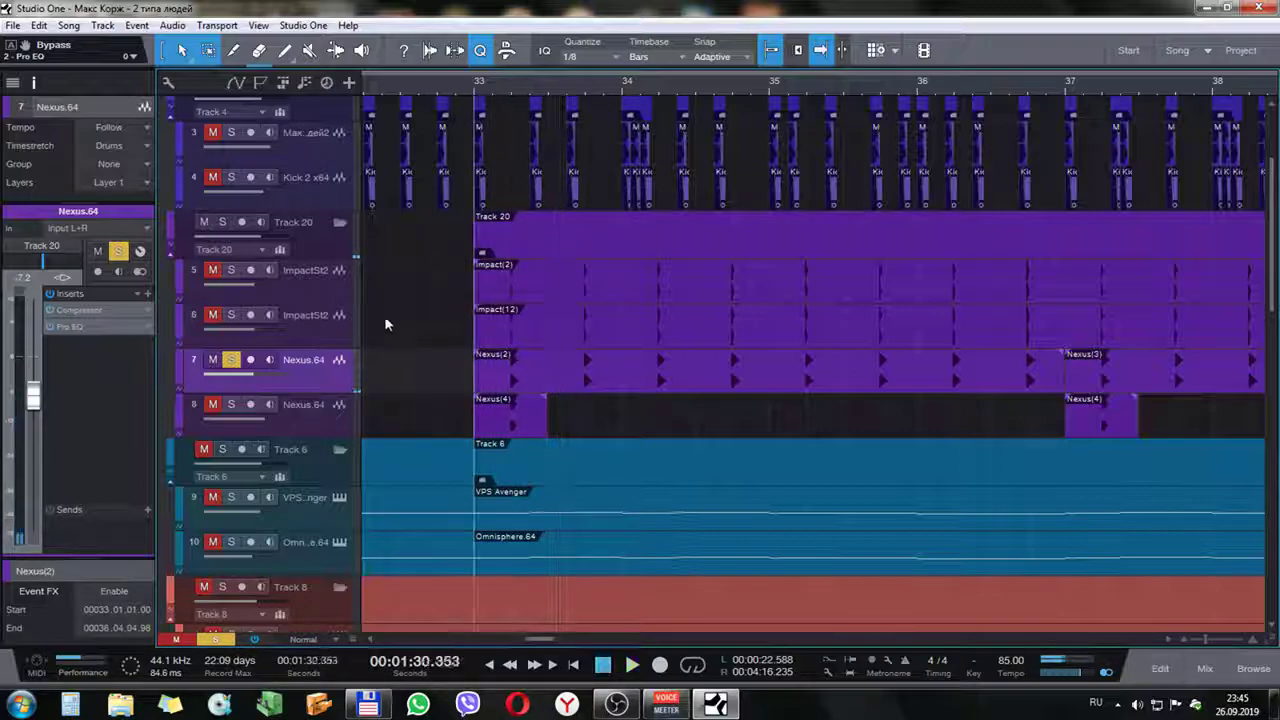
Clear the solo, play the full mix from bar 33, and briefly mute and unmute track 7 to compare
left_click(231, 360)
key("space")
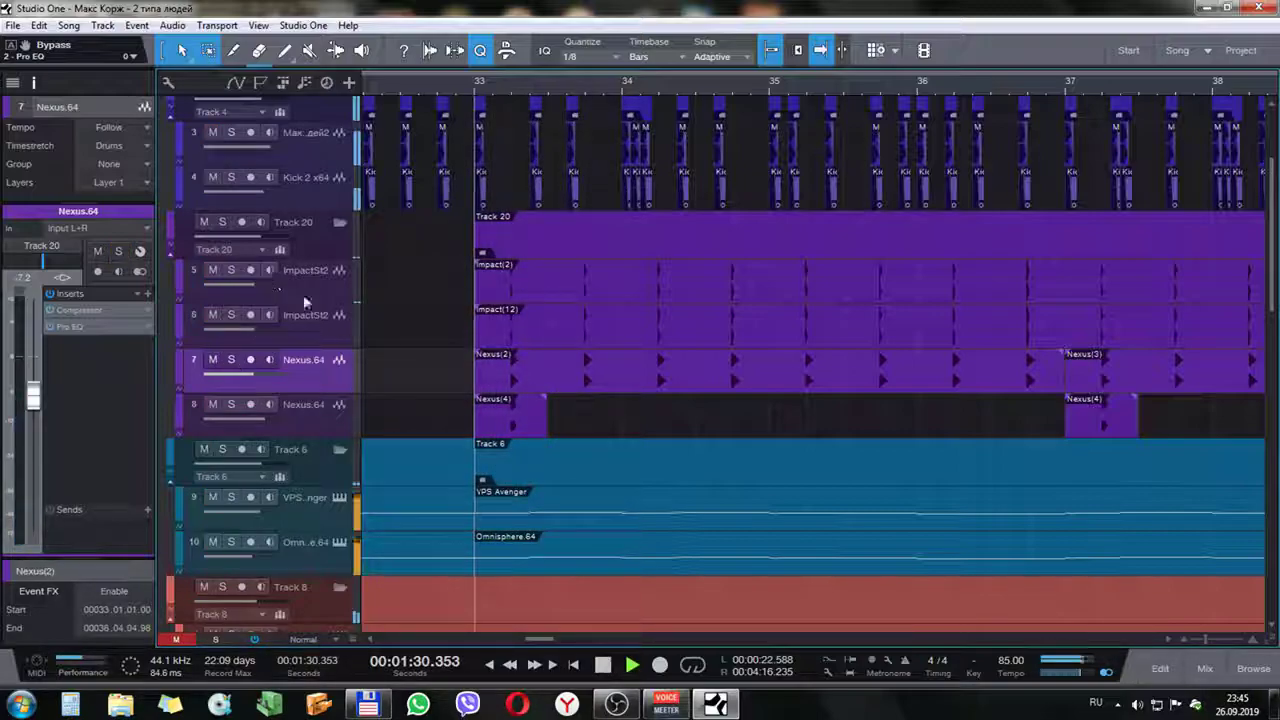
left_click(213, 361)
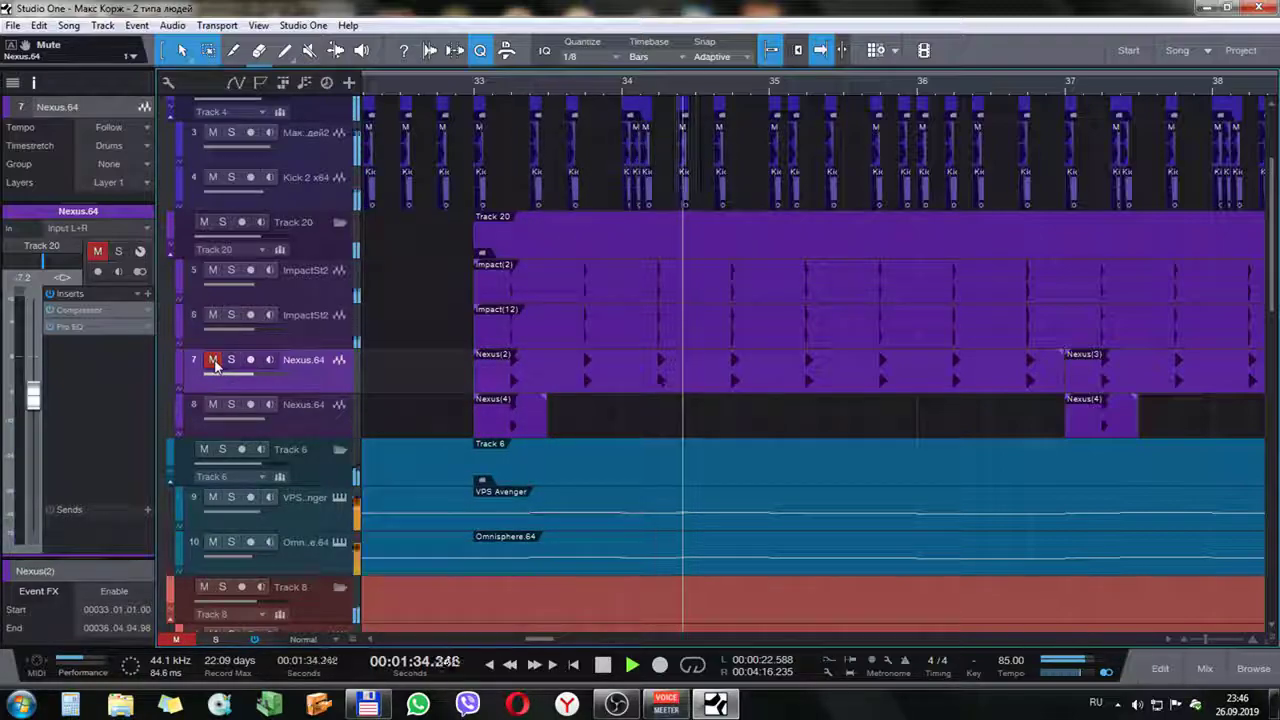
left_click(213, 361)
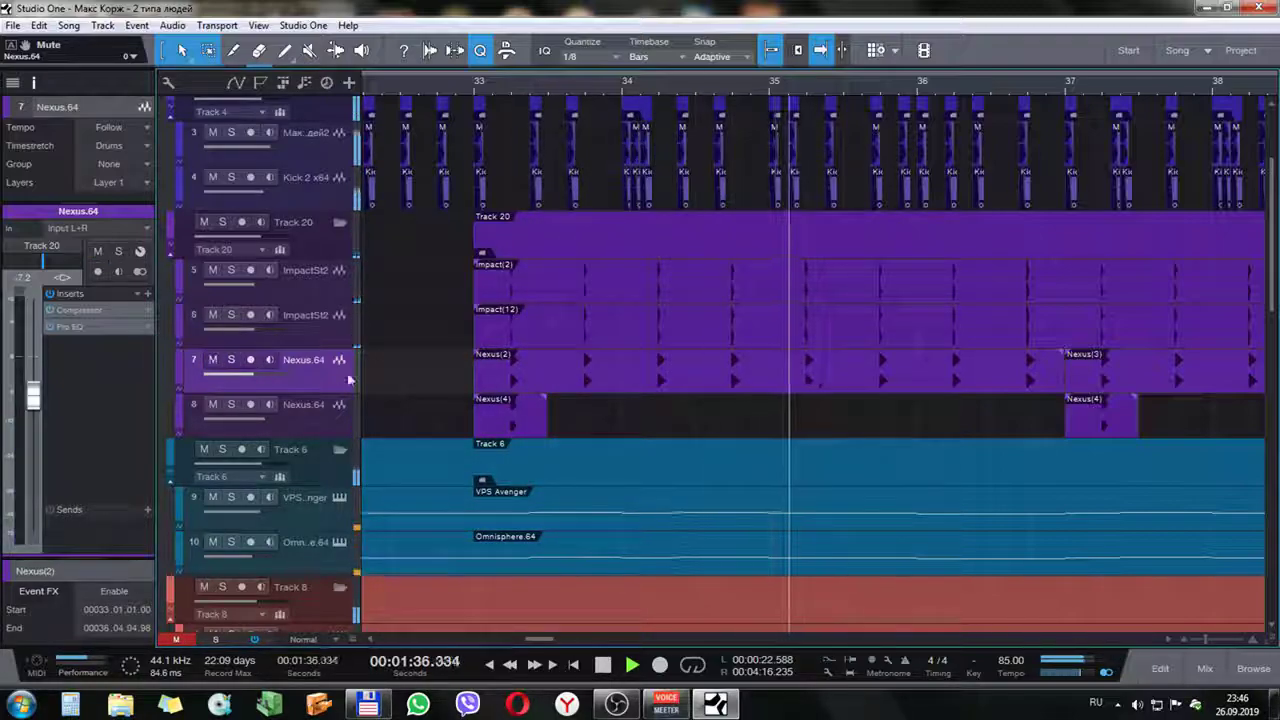
scroll(422, 390, "down", 10)
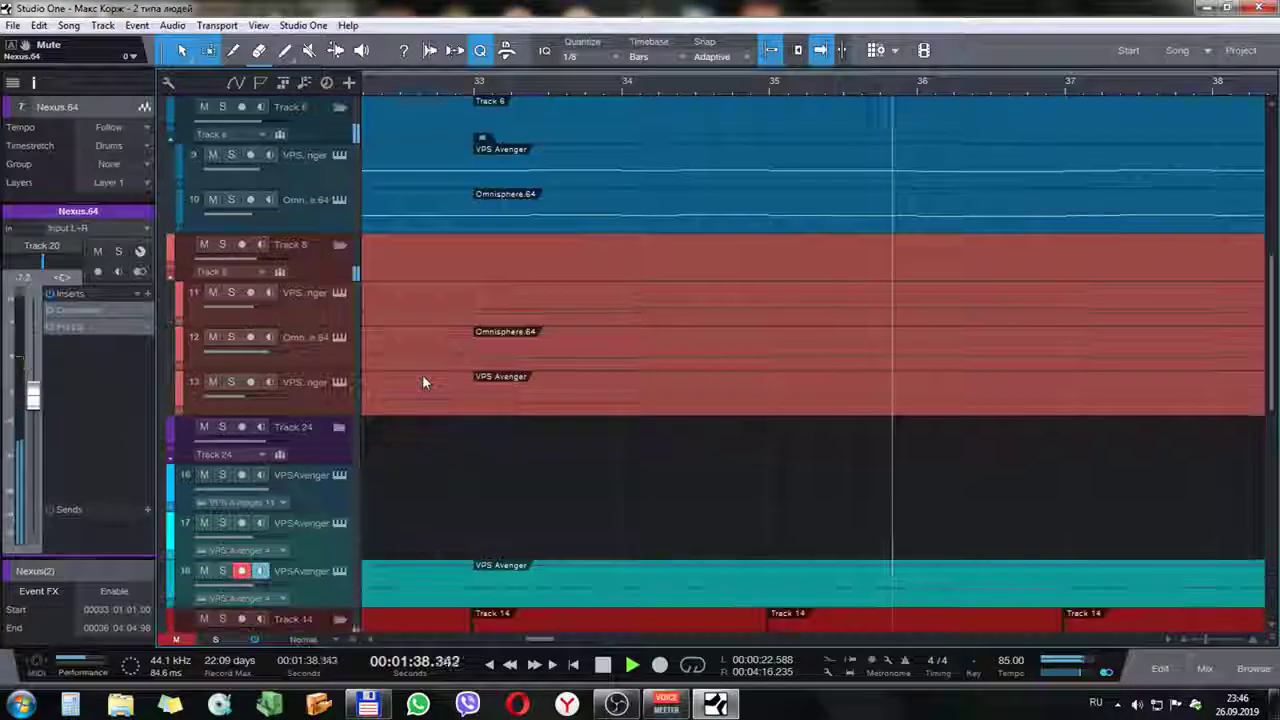
scroll(422, 372, "down", 1)
key("space")
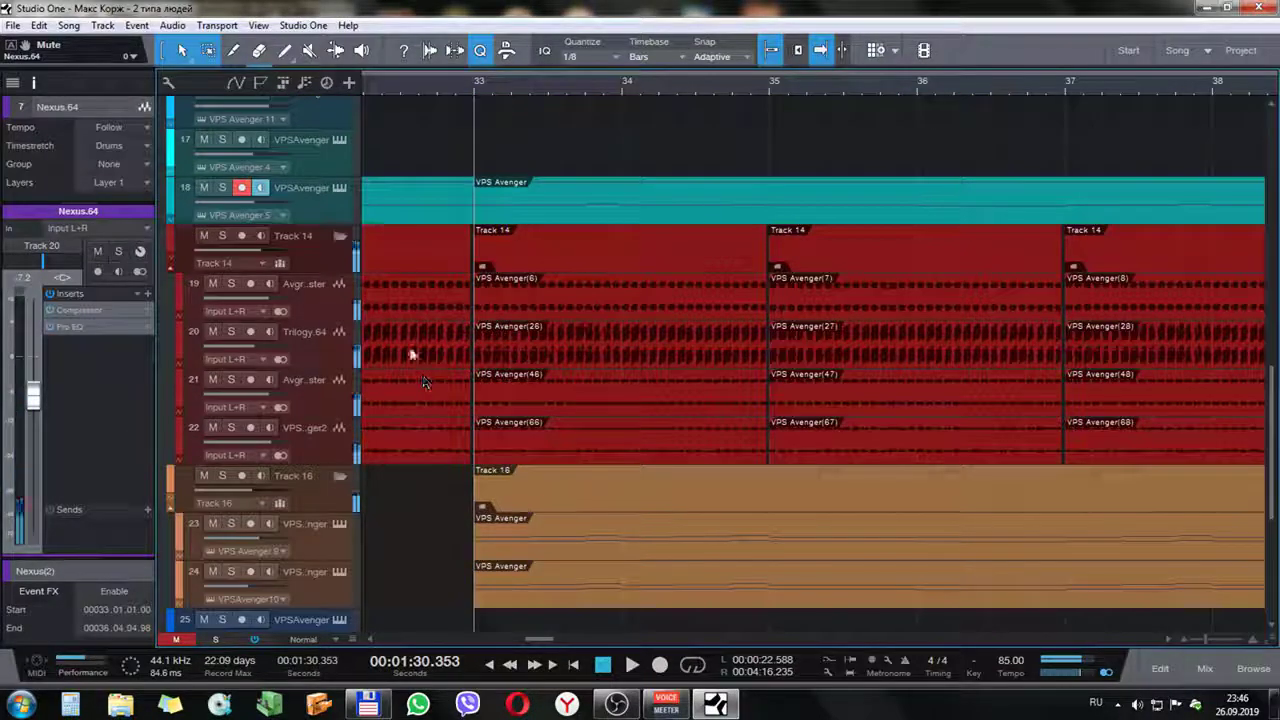
Solo track 18, VPS Avenger, together with the Track 16 group
left_click(225, 192)
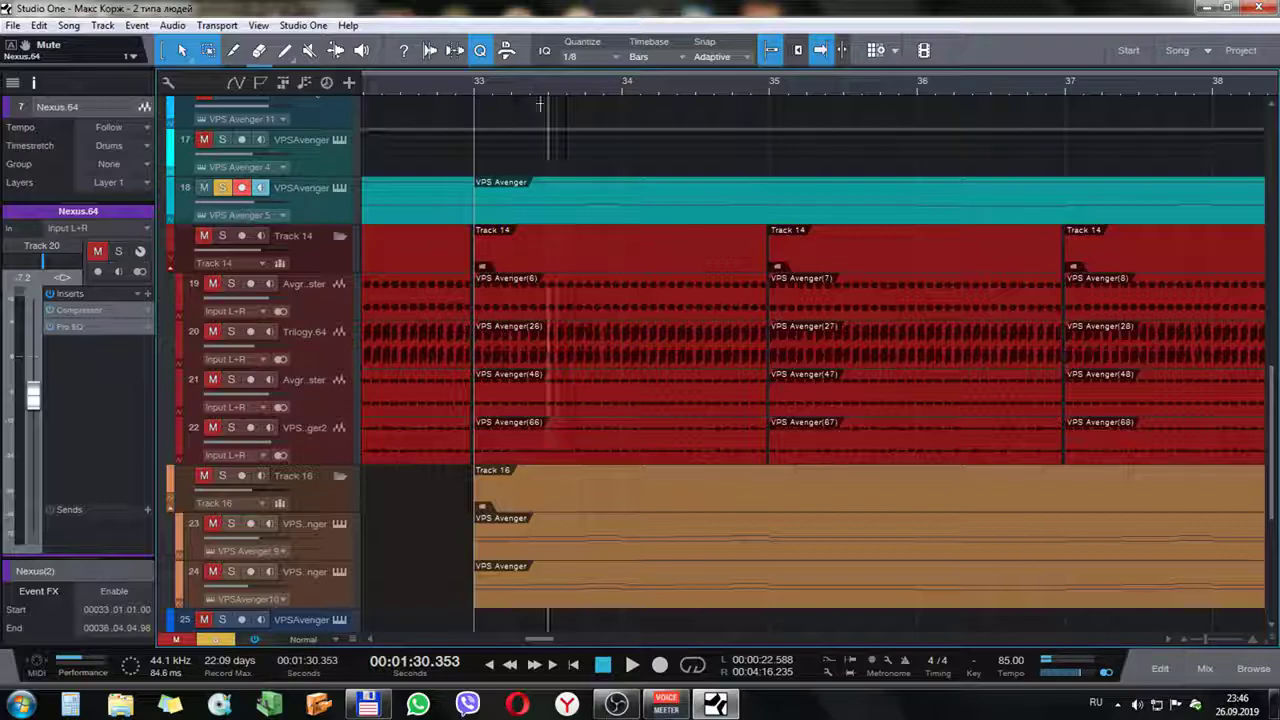
key("space")
scroll(391, 486, "down", 4)
scroll(412, 450, "up", 5)
scroll(414, 445, "down", 8)
key("space")
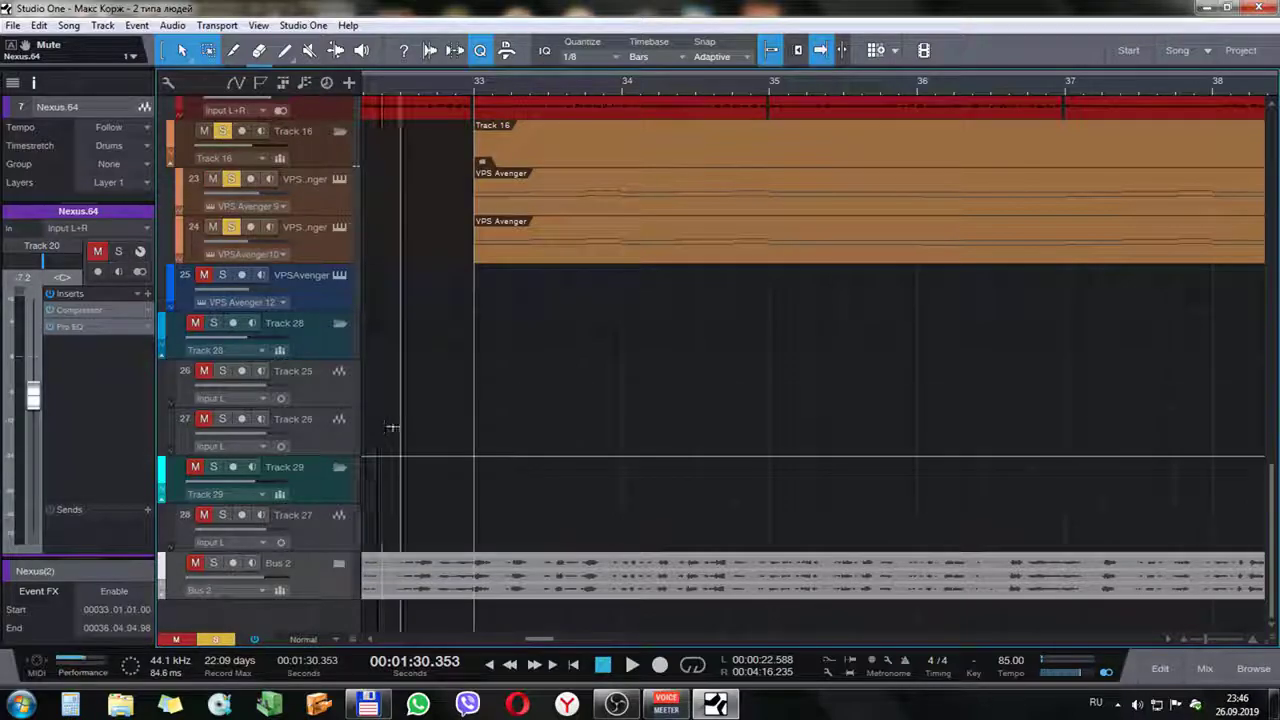
scroll(403, 424, "up", 10)
scroll(405, 425, "up", 1)
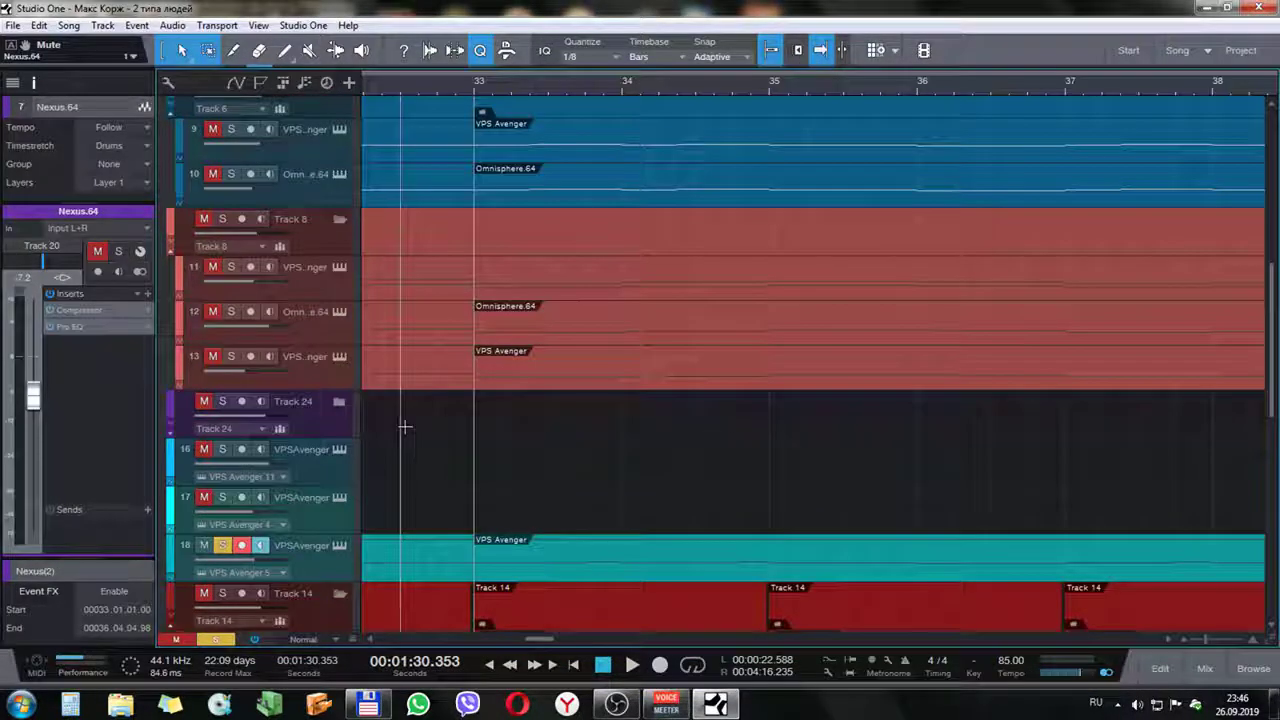
Add the Track 8 group to the solo, play from bar 33, and clear all solos during playback to hear the full mix
key("space")
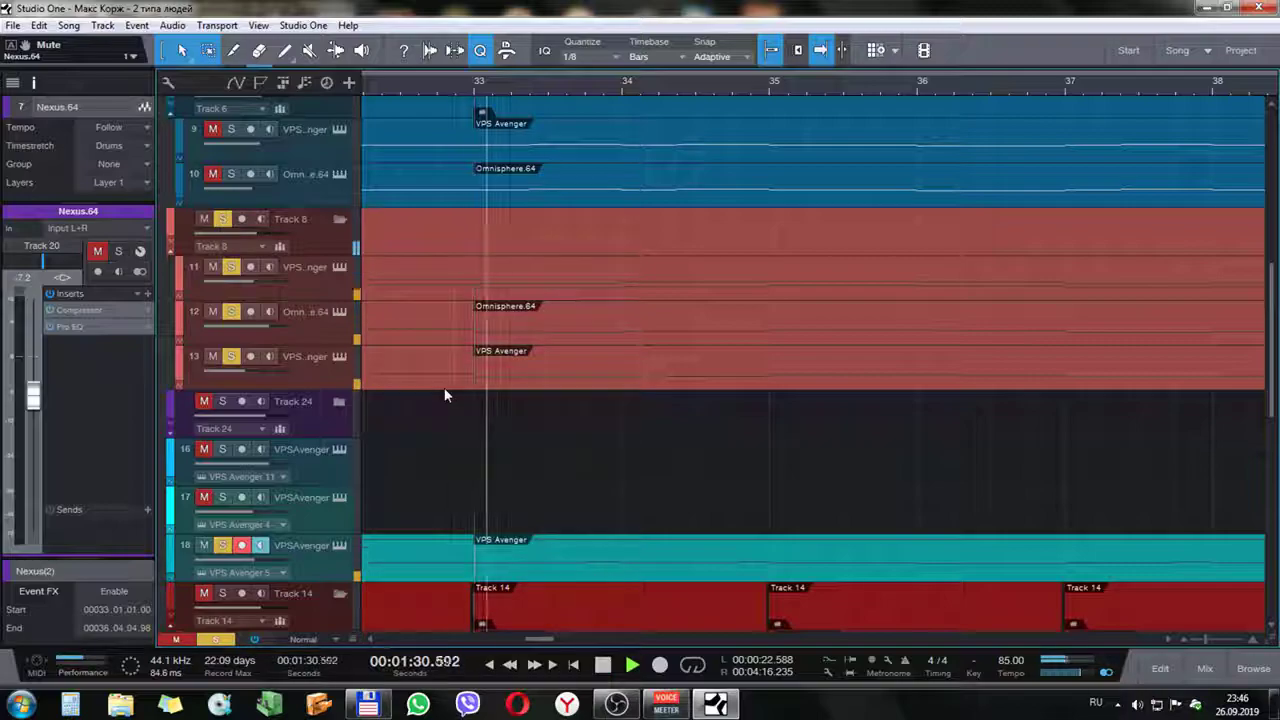
scroll(475, 266, "up", 2)
scroll(475, 266, "down", 7)
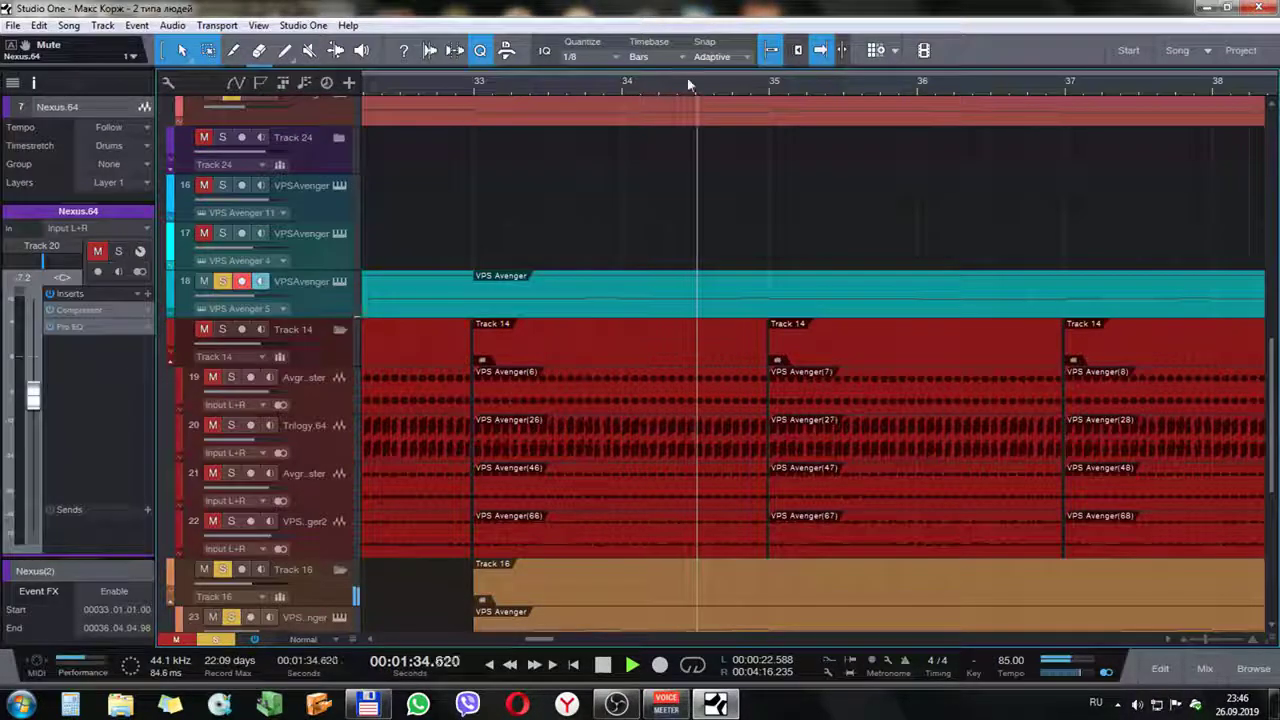
scroll(607, 139, "down", 3)
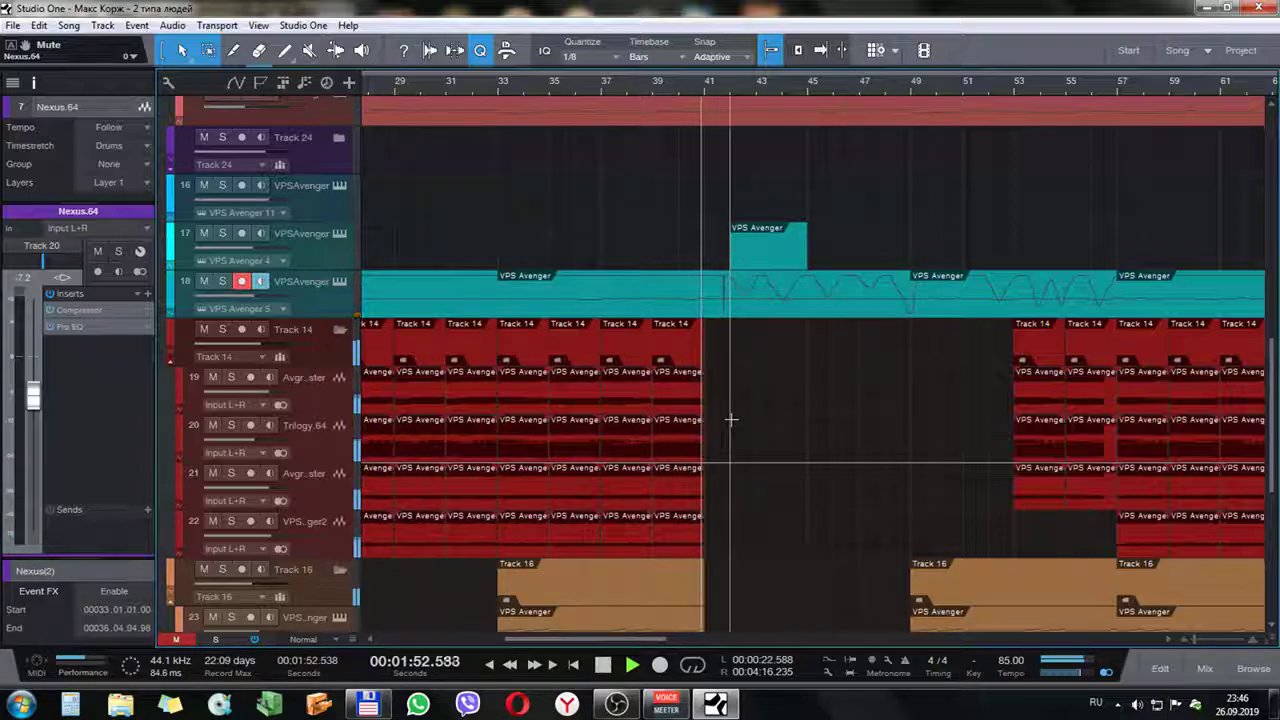
key("space")
Select the Track 8 group, open its first insert, Compressor, to show the effect chain, and close it
scroll(736, 414, "up", 5)
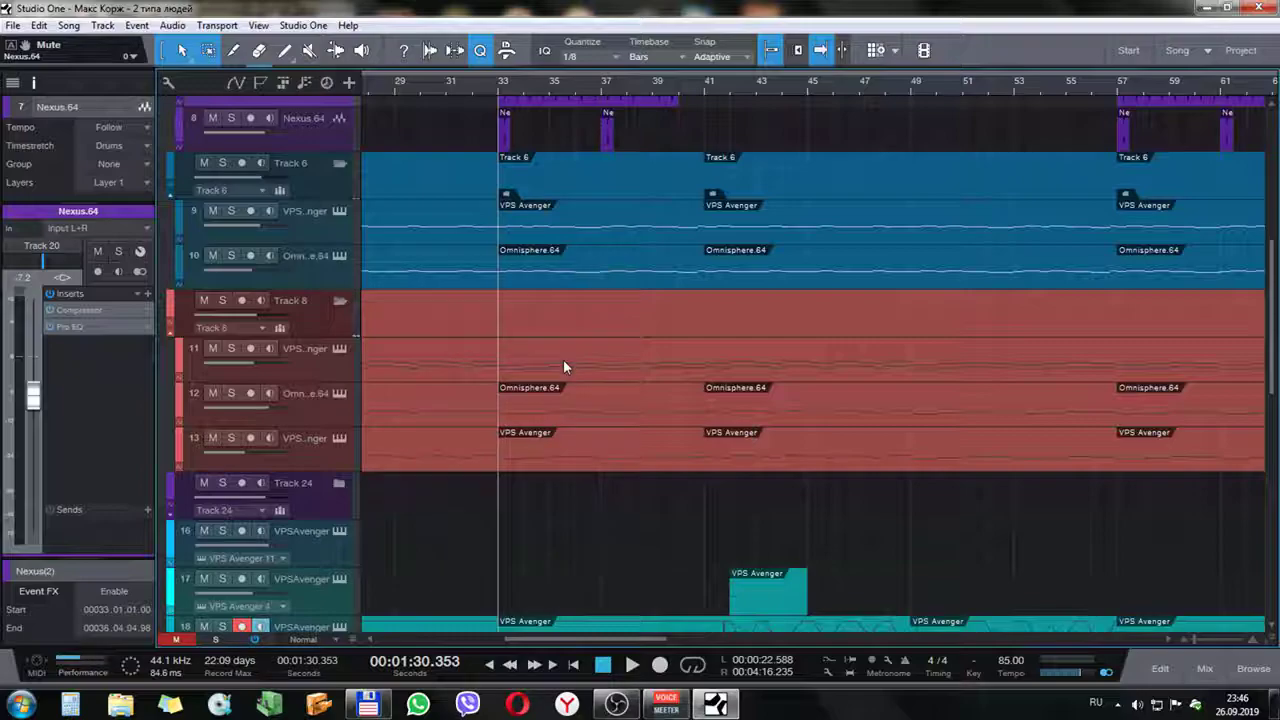
left_click(311, 323)
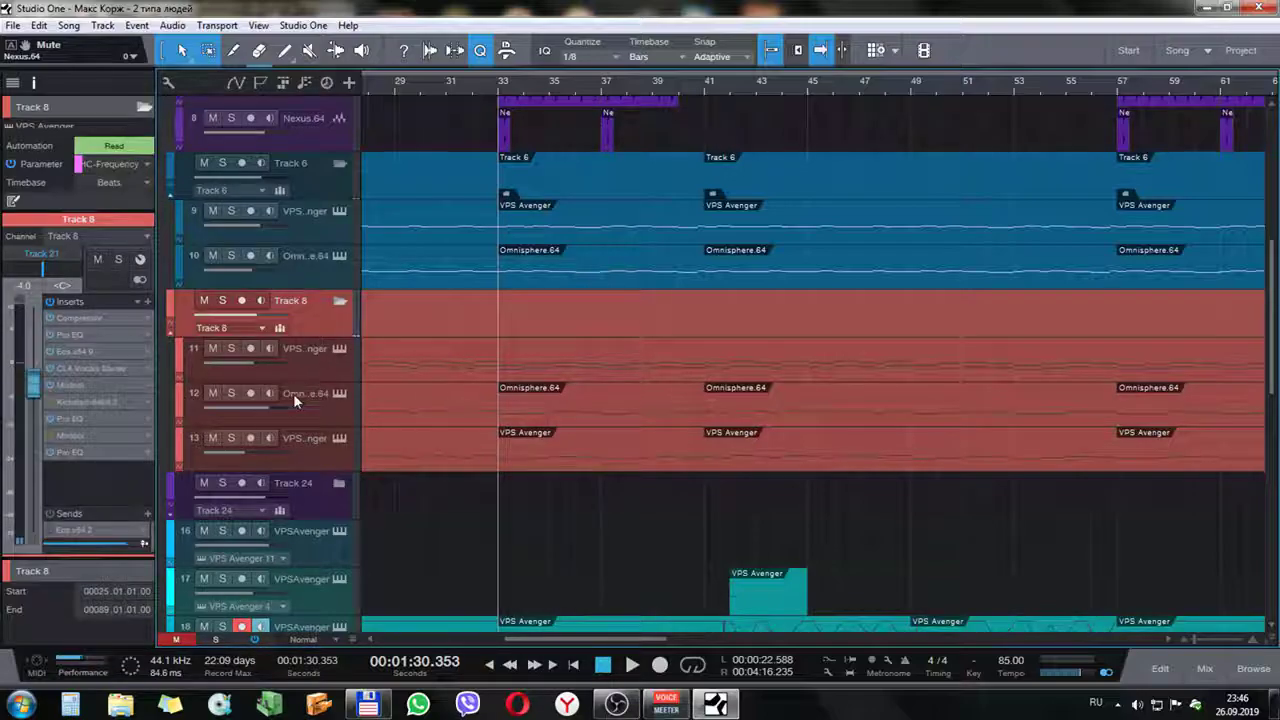
double_click(106, 317)
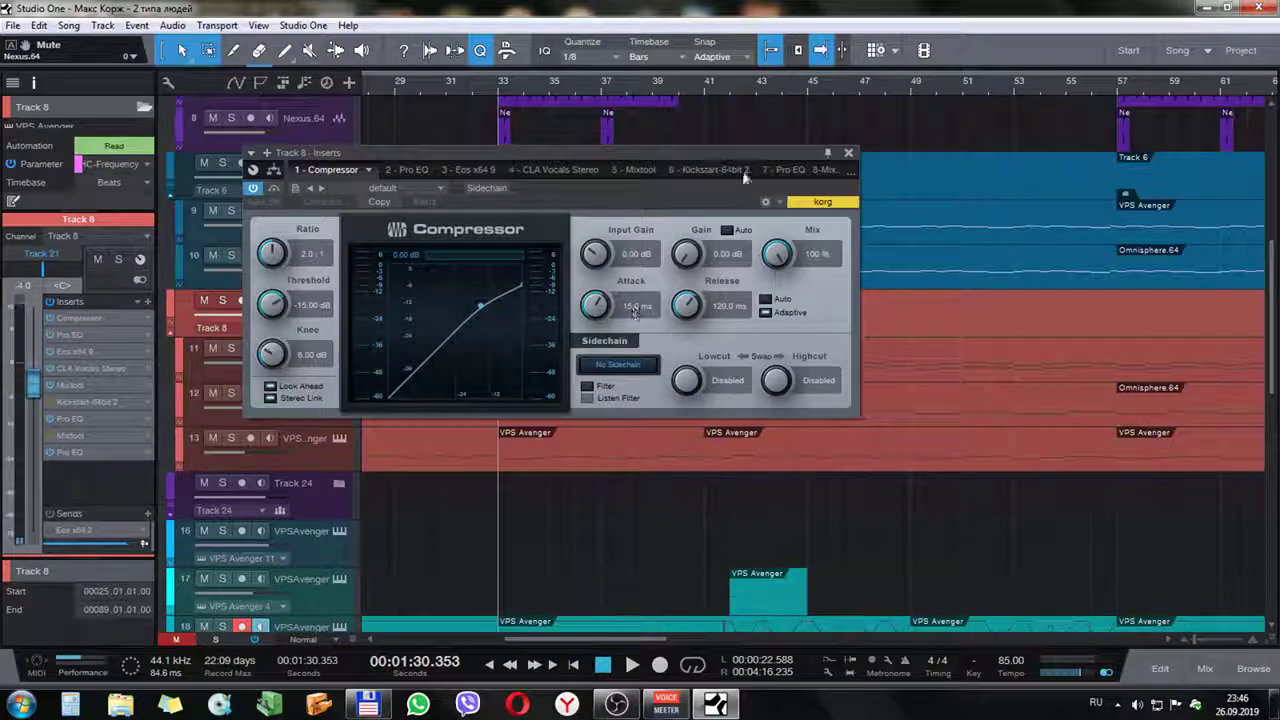
left_click(849, 155)
Open the sidechained Compressor insert on track 19, Avgr Master, and examine it during playback from bar 33
scroll(651, 348, "down", 10)
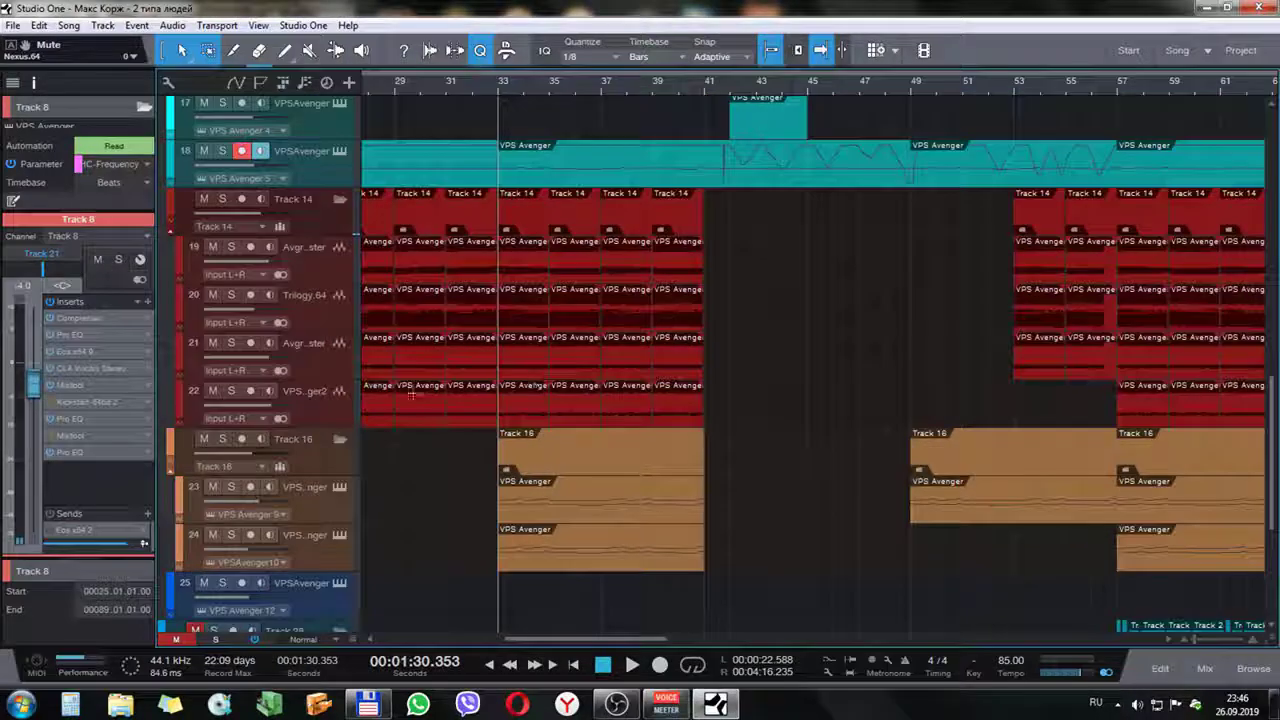
left_click(322, 210)
left_click(317, 267)
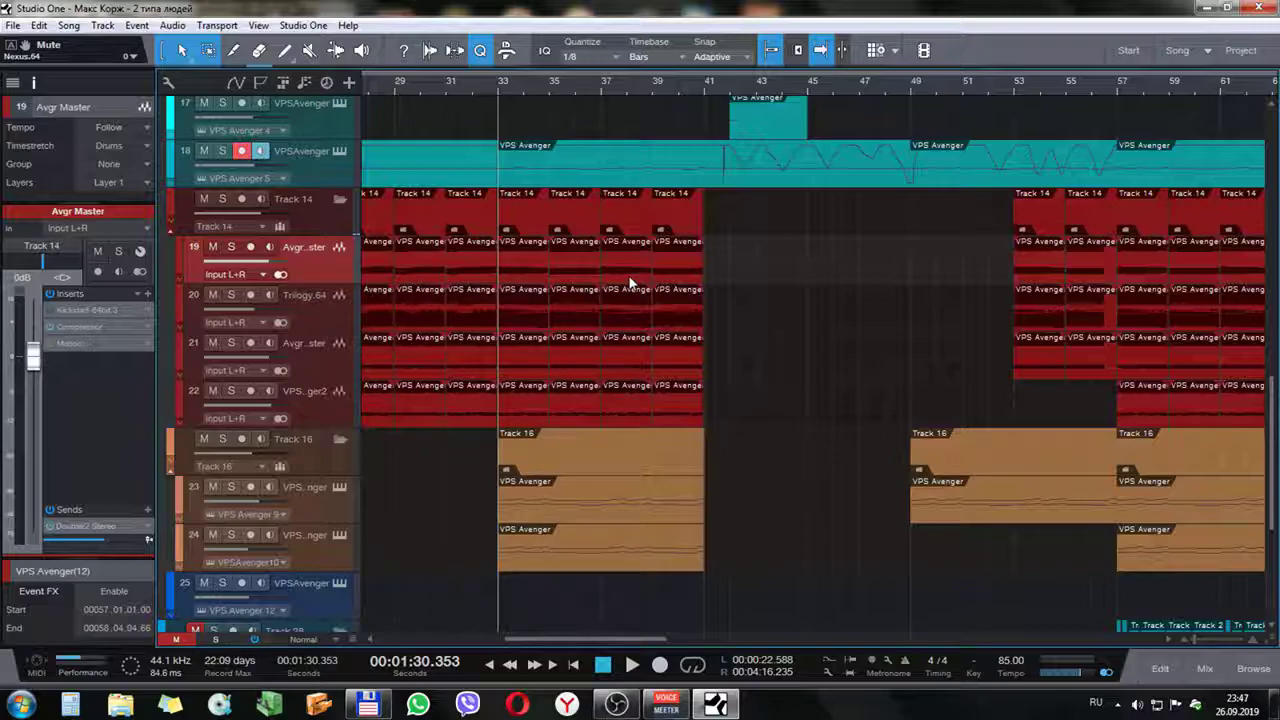
left_click(97, 325)
left_click_drag(624, 219, 695, 257)
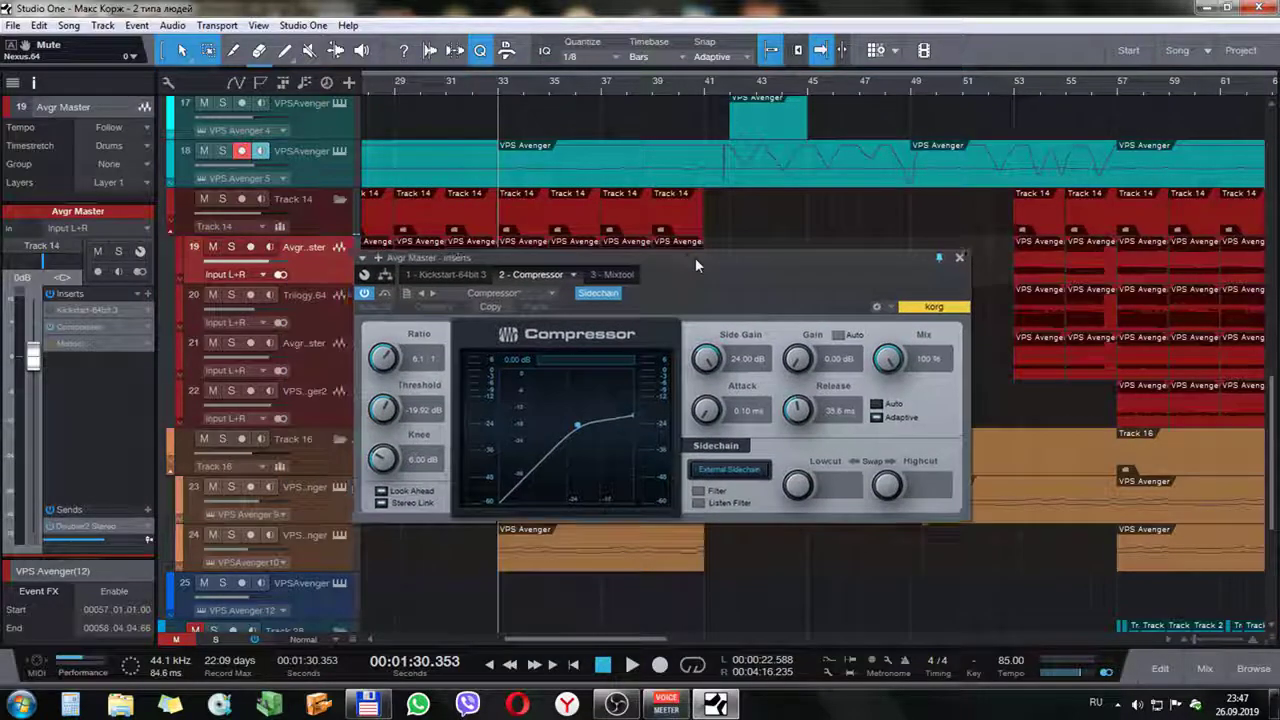
left_click_drag(774, 257, 786, 208)
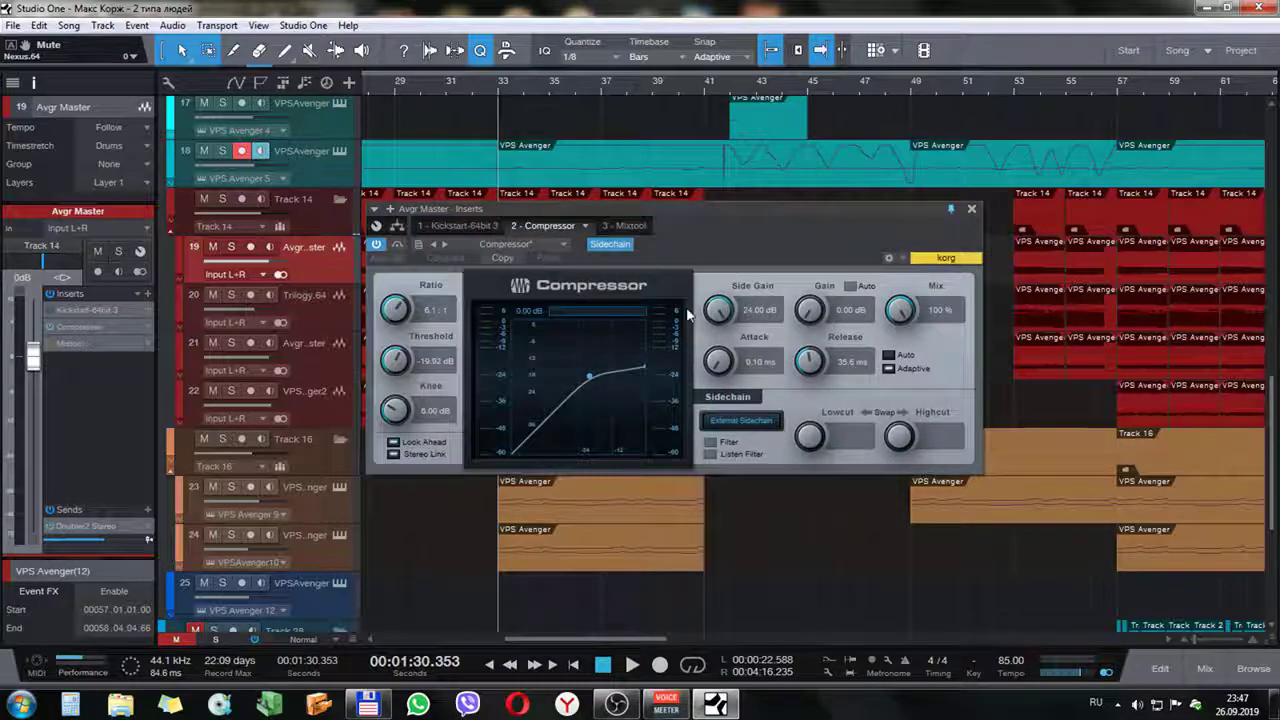
left_click_drag(689, 216, 705, 245)
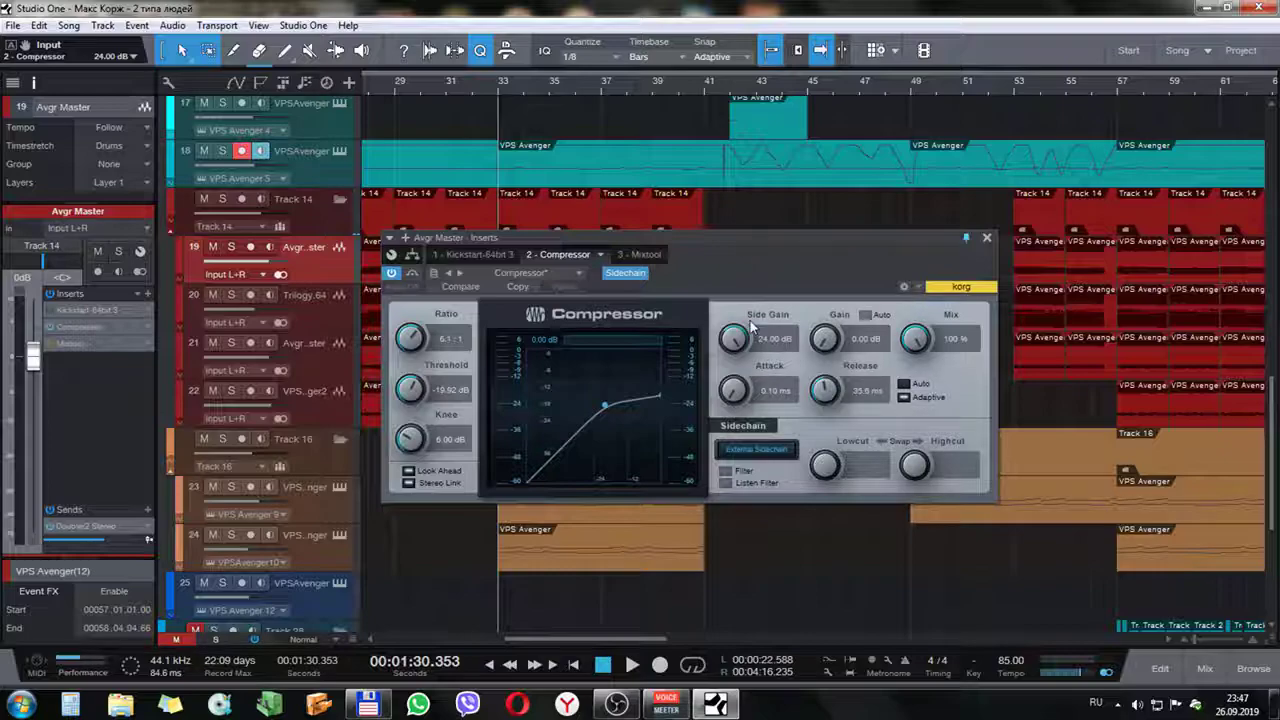
key("space")
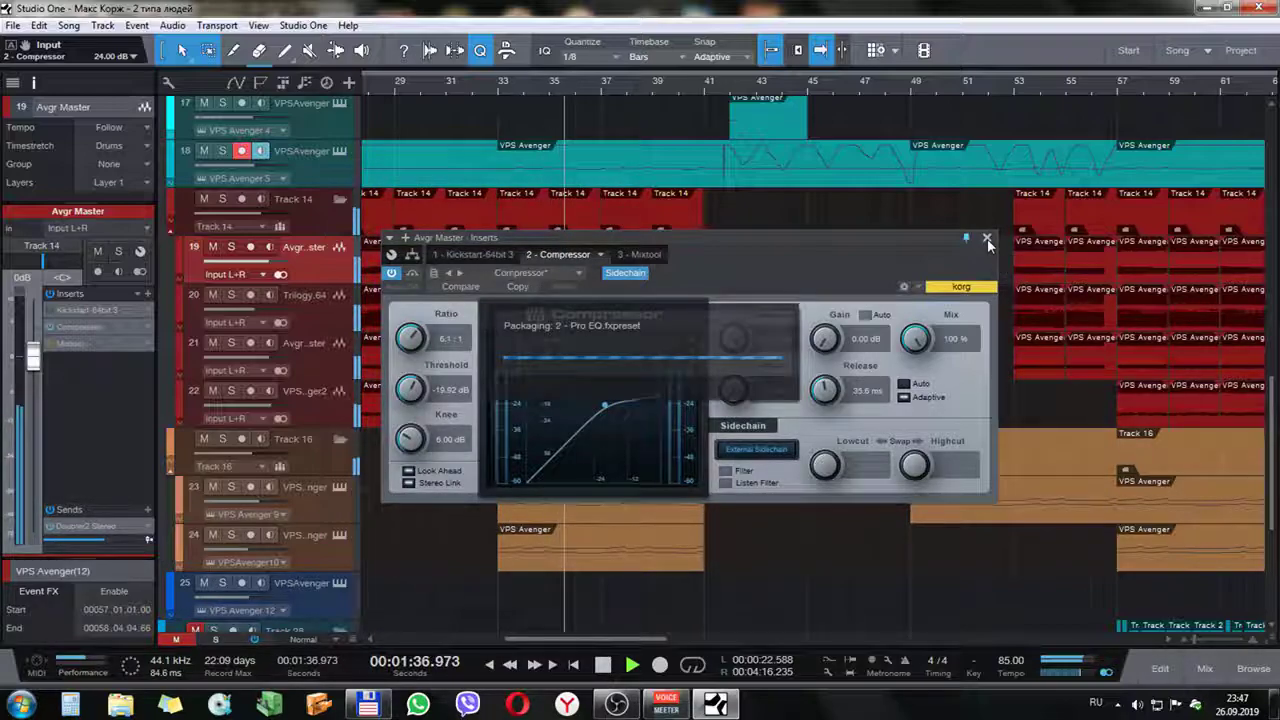
key("space")
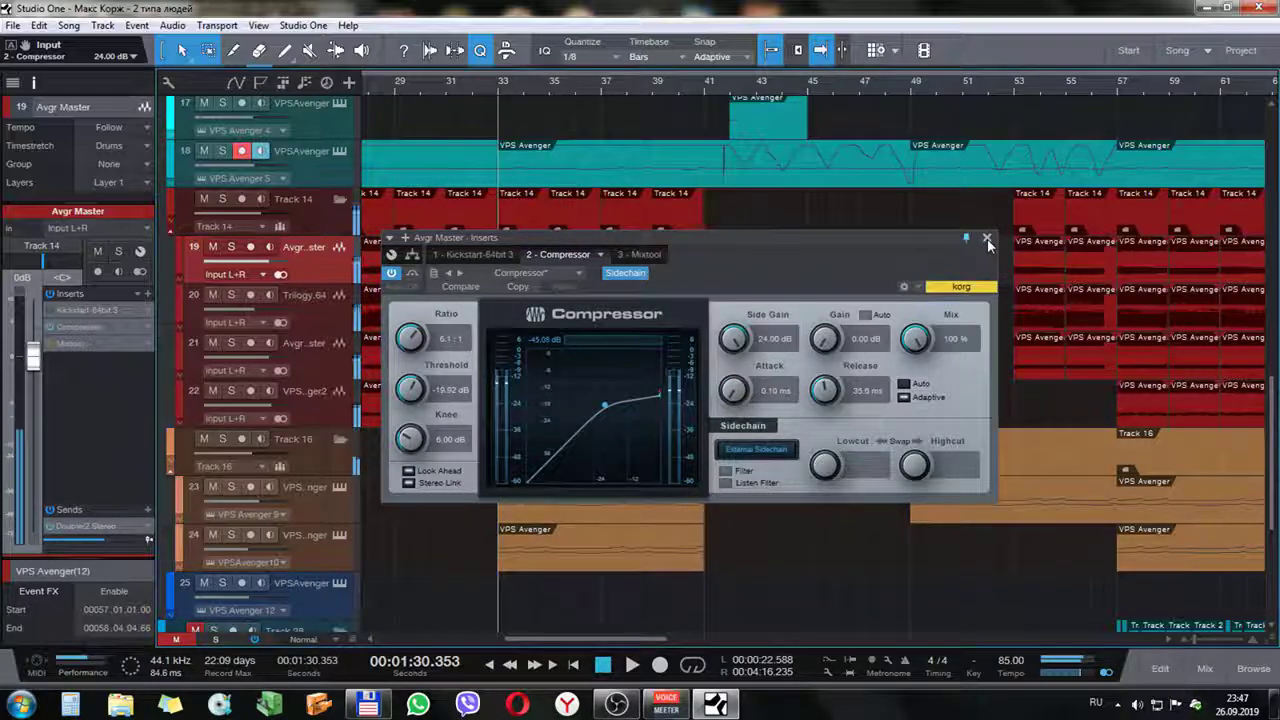
Close and reopen the Compressor insert on track 19, Avgr Master, and move its window clear of the track headers
left_click(986, 241)
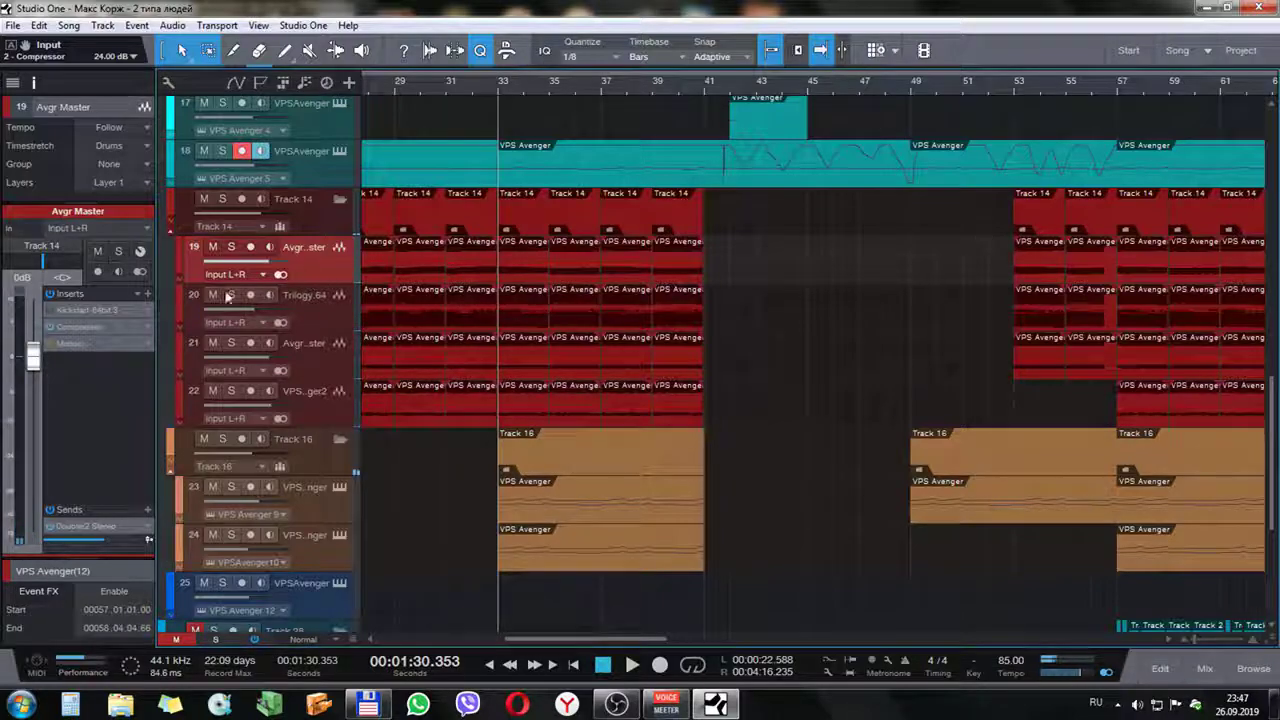
left_click(113, 333)
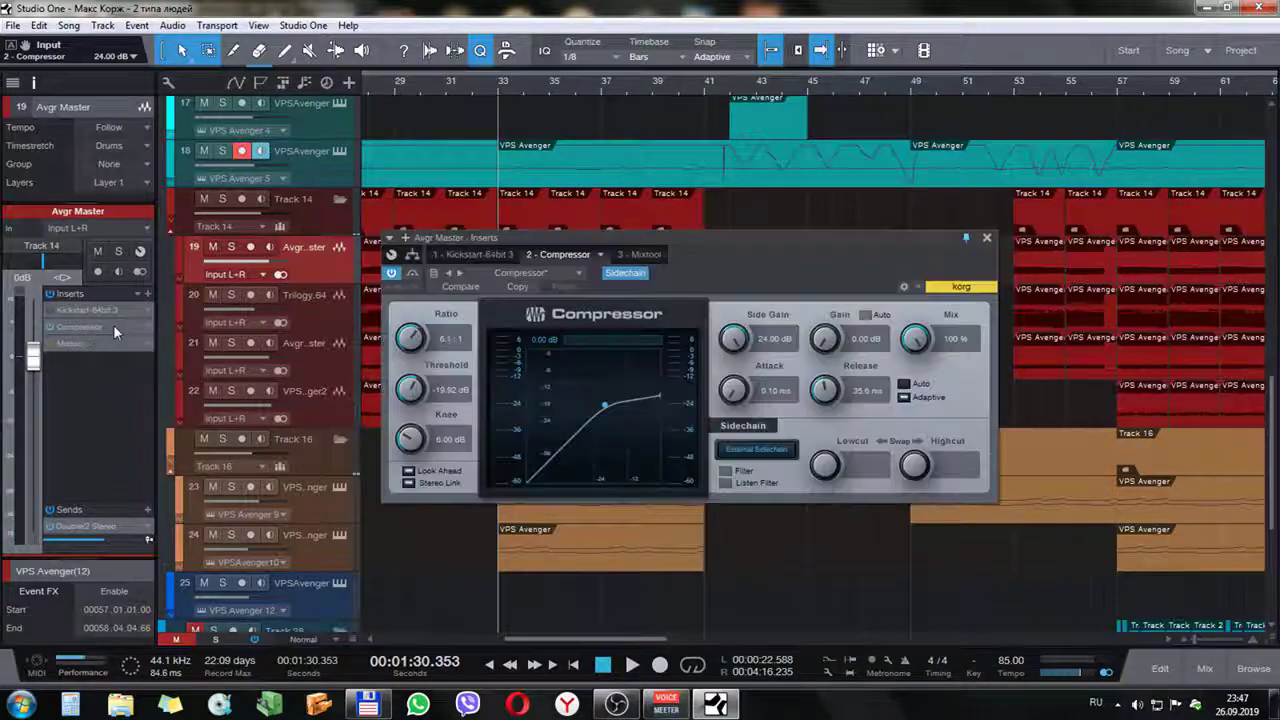
left_click_drag(714, 245, 979, 167)
Open the Compressor insert on track 20, Trilogy.64, compare it with the Avgr Master compressor, and close both effect windows
left_click(310, 325)
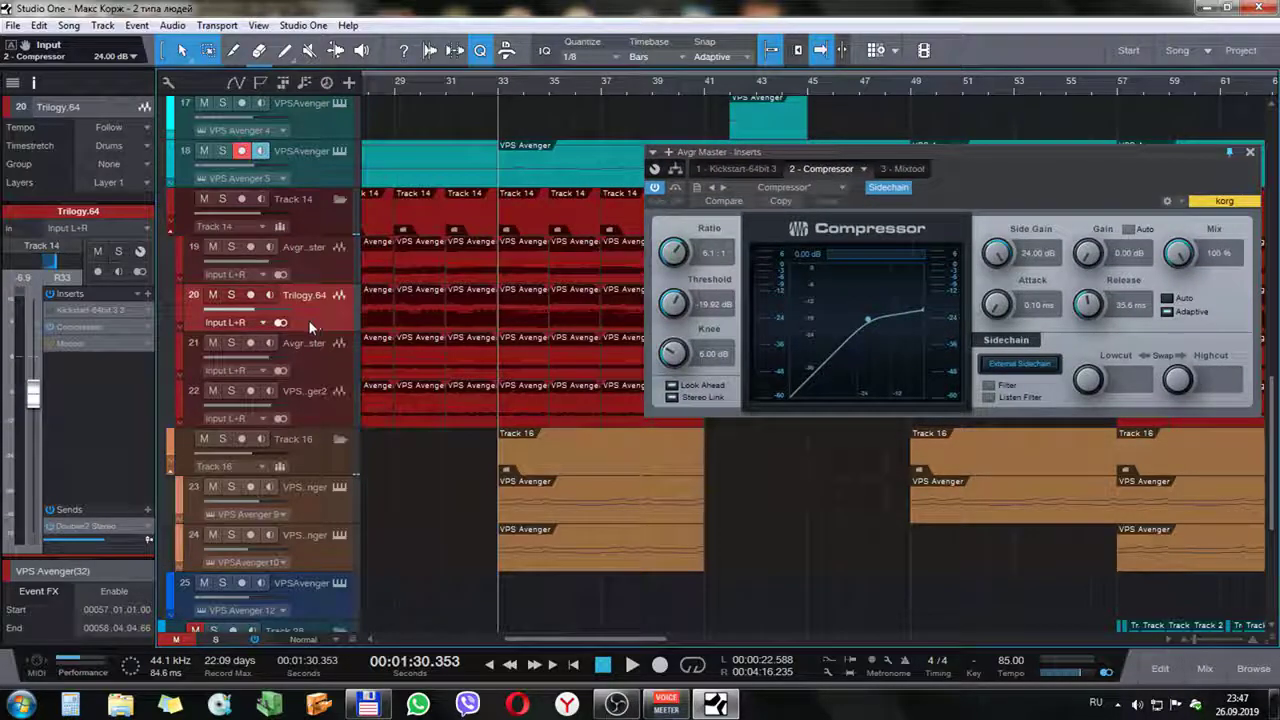
left_click(112, 327)
left_click_drag(900, 385, 428, 156)
left_click(620, 151)
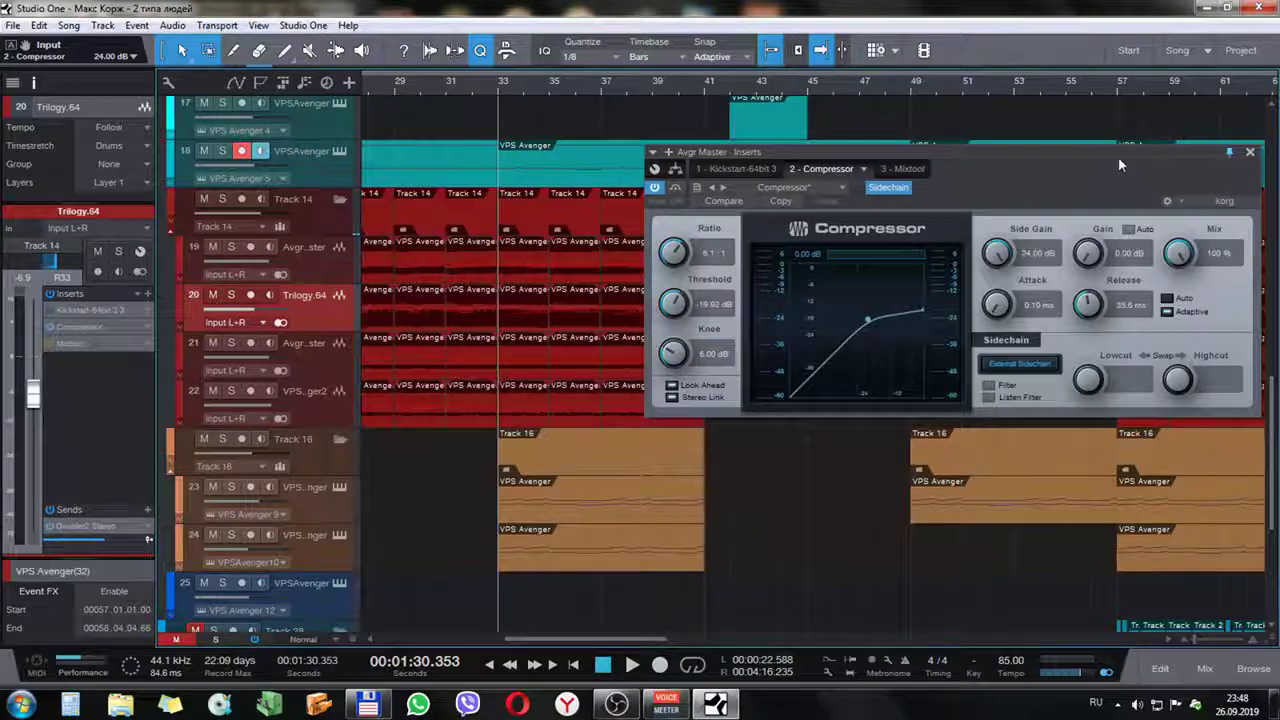
left_click_drag(1120, 165, 896, 177)
left_click(1029, 163)
Select track 18, VPS Avenger, open its third insert, Compressor, to show the sidechain settings, and close it
scroll(768, 427, "up", 5)
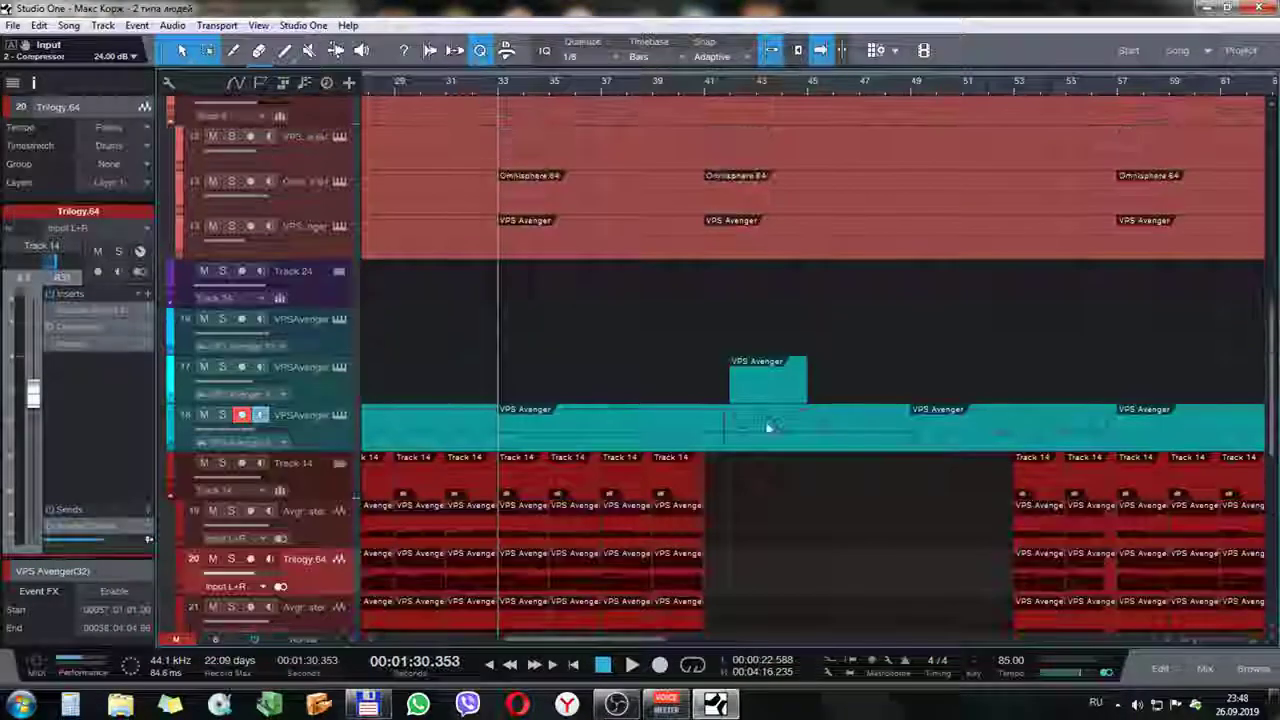
left_click(328, 427)
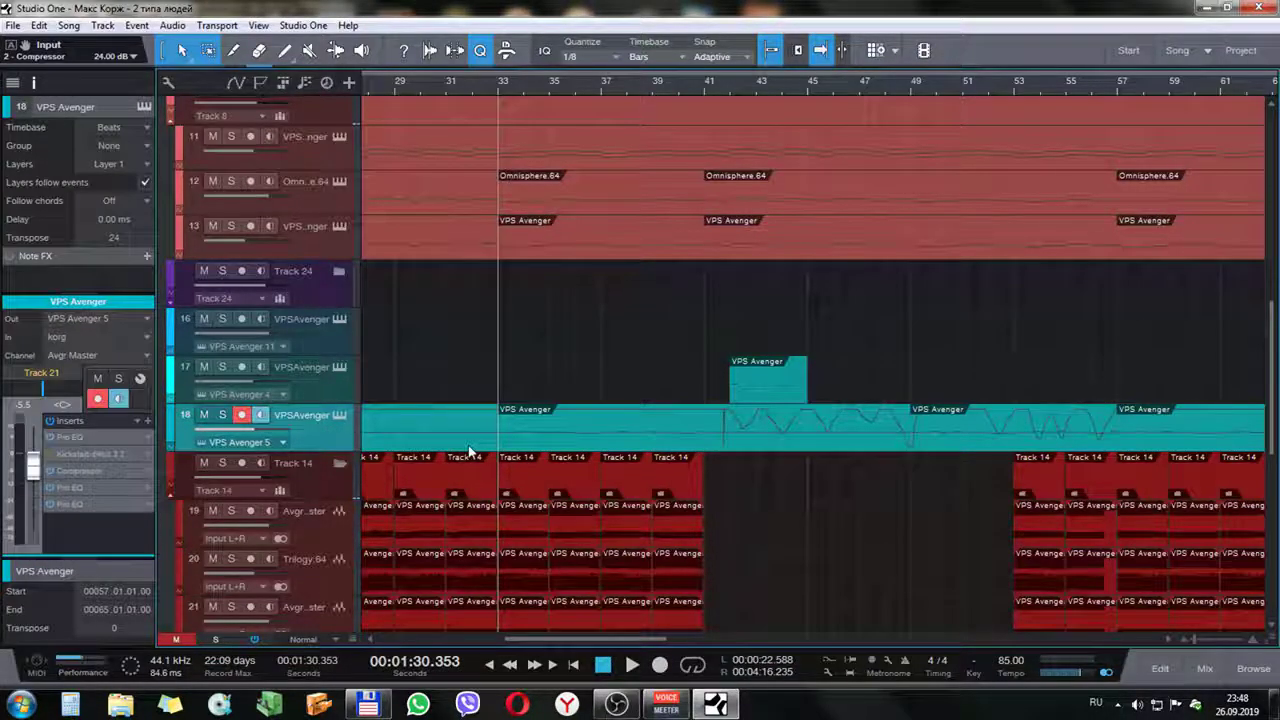
left_click(80, 471)
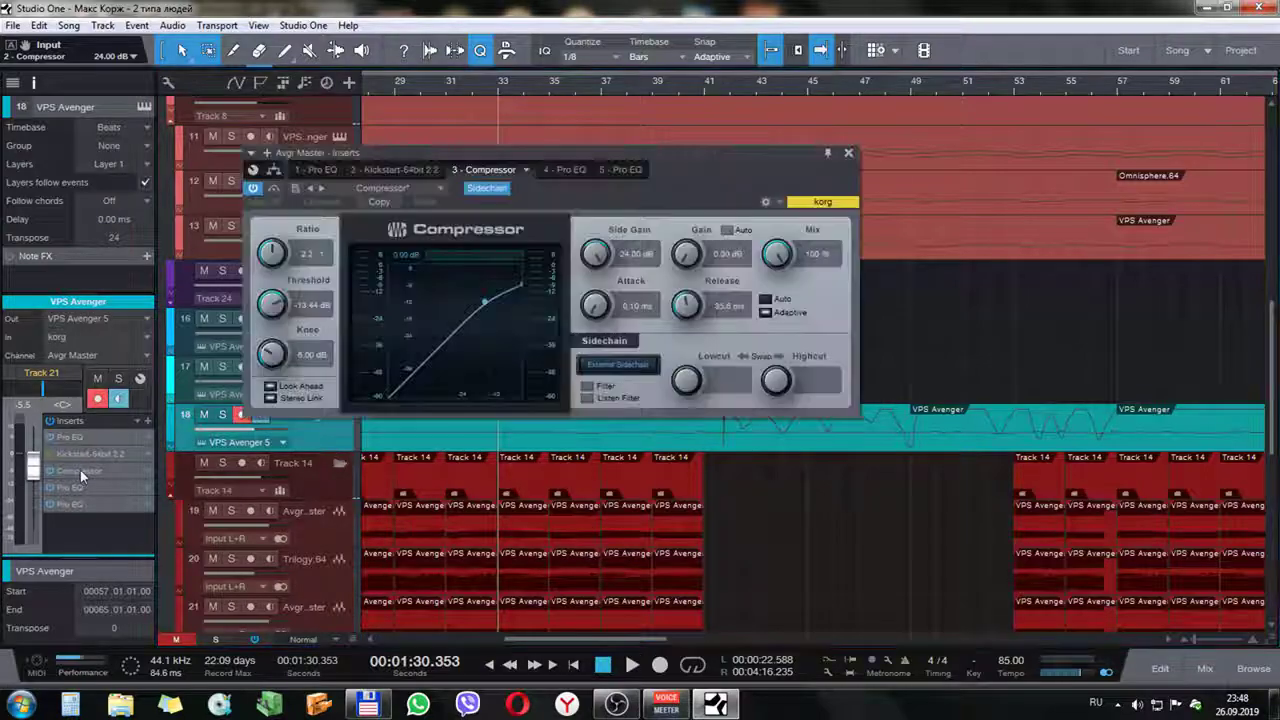
left_click(847, 157)
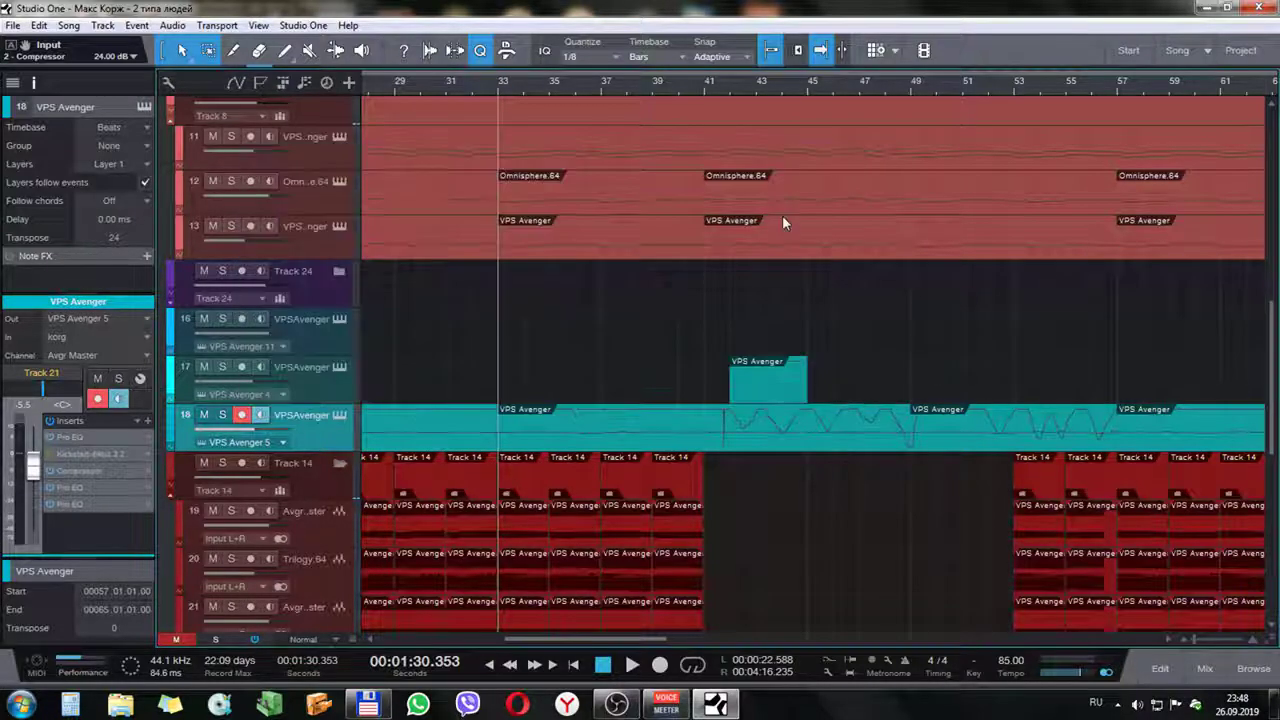
Show the whole song timeline and play a short passage from bar 41
key("w")
key("w")
key("w")
key("w")
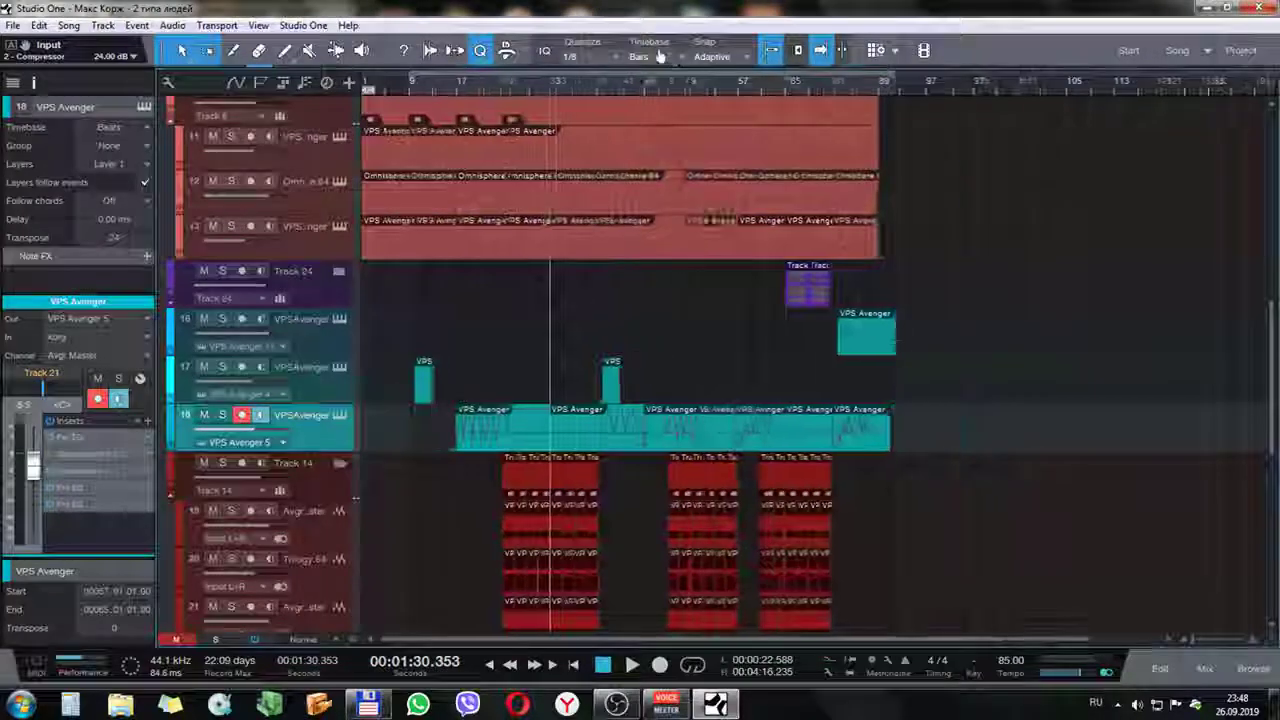
left_click(581, 92)
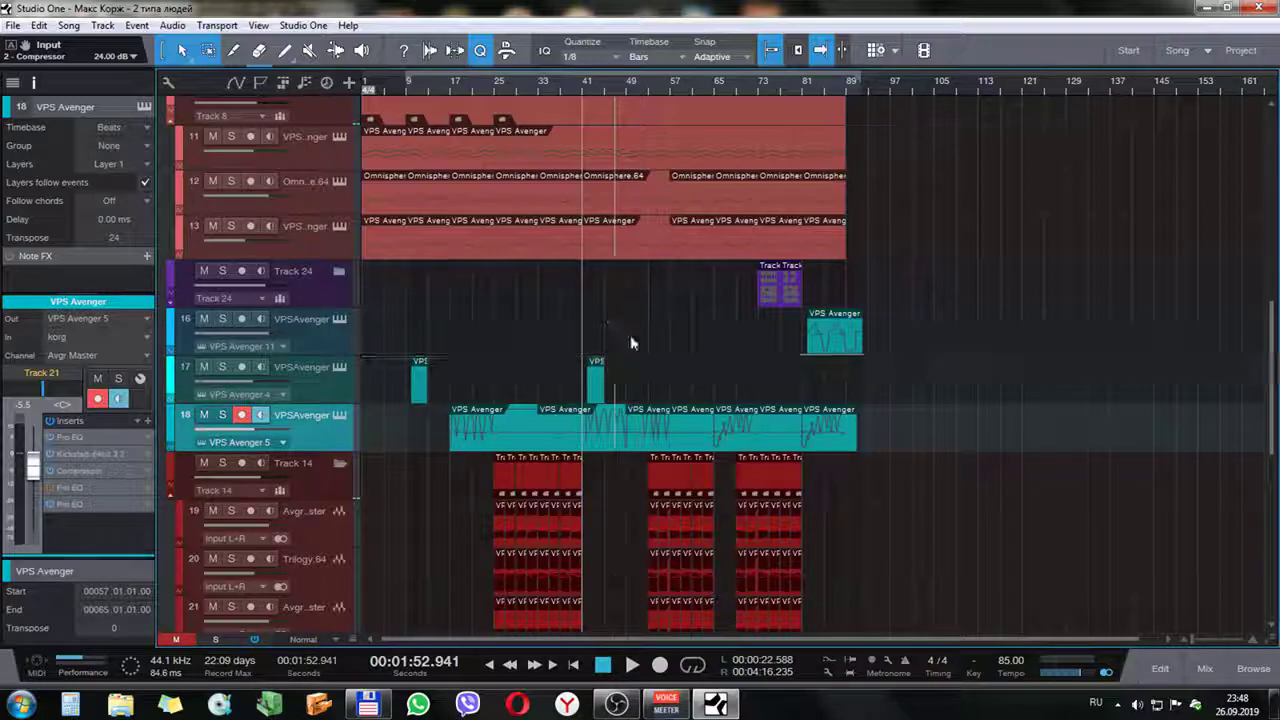
key("space")
key("space")
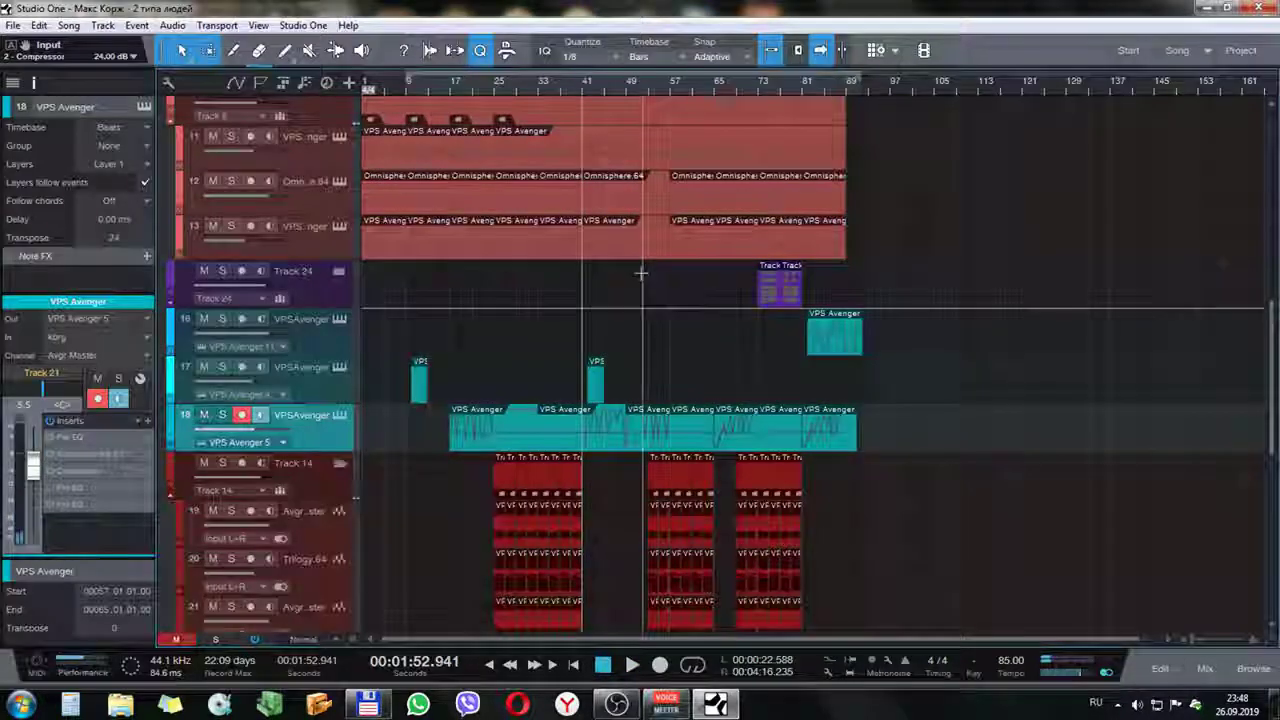
Open the Kickstart insert on track 18, VPS Avenger, move its window up to show the ducking curve, and close it
scroll(642, 275, "up", 3)
scroll(641, 277, "up", 6)
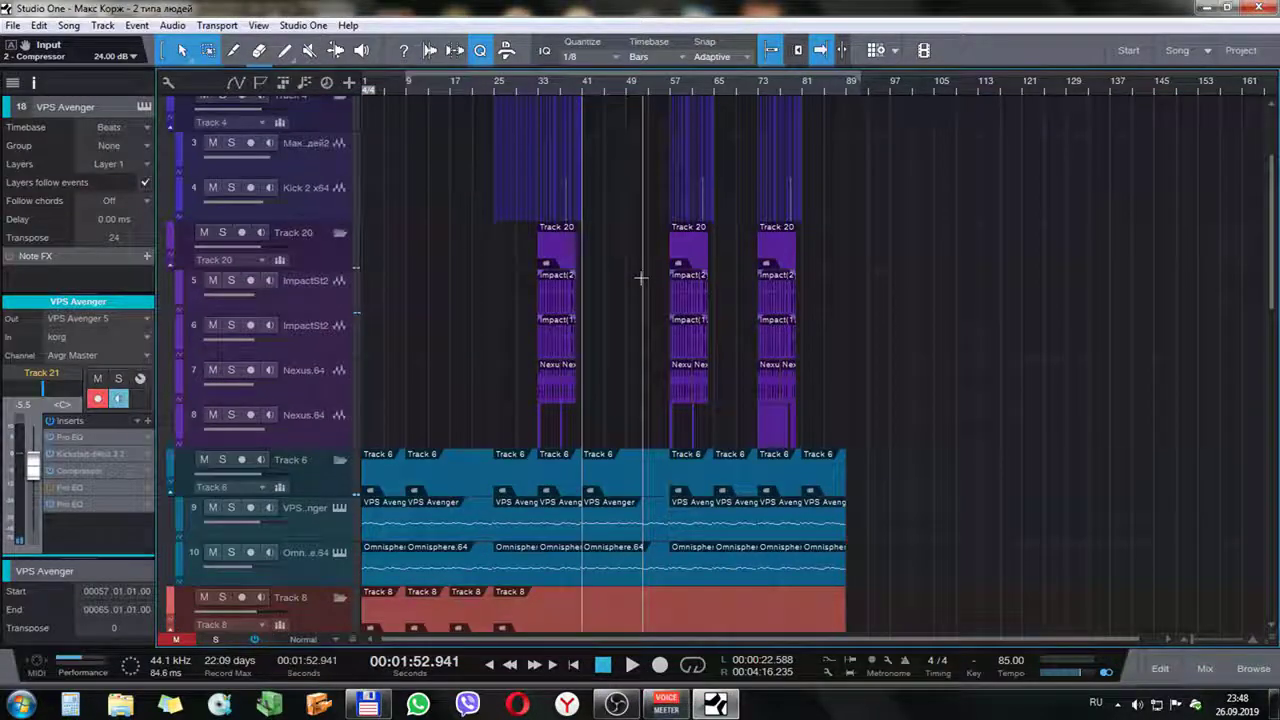
scroll(641, 277, "down", 8)
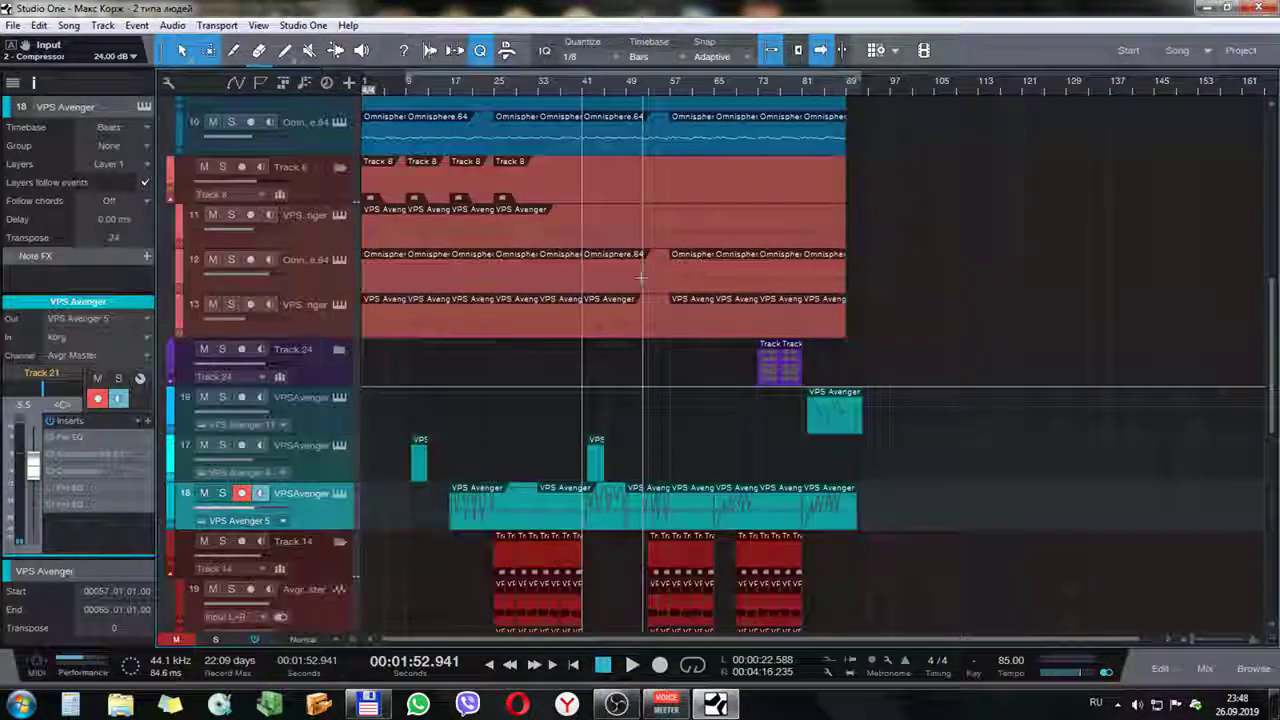
scroll(641, 277, "down", 2)
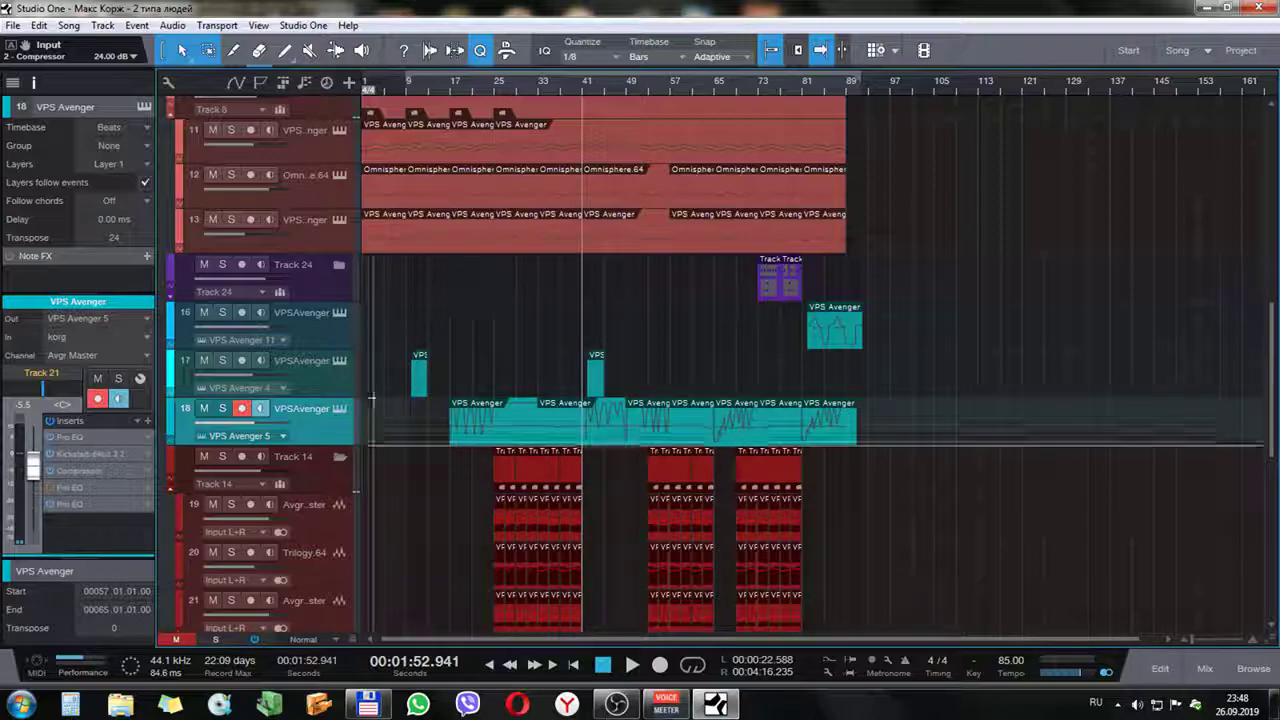
double_click(102, 453)
left_click_drag(796, 476, 754, 195)
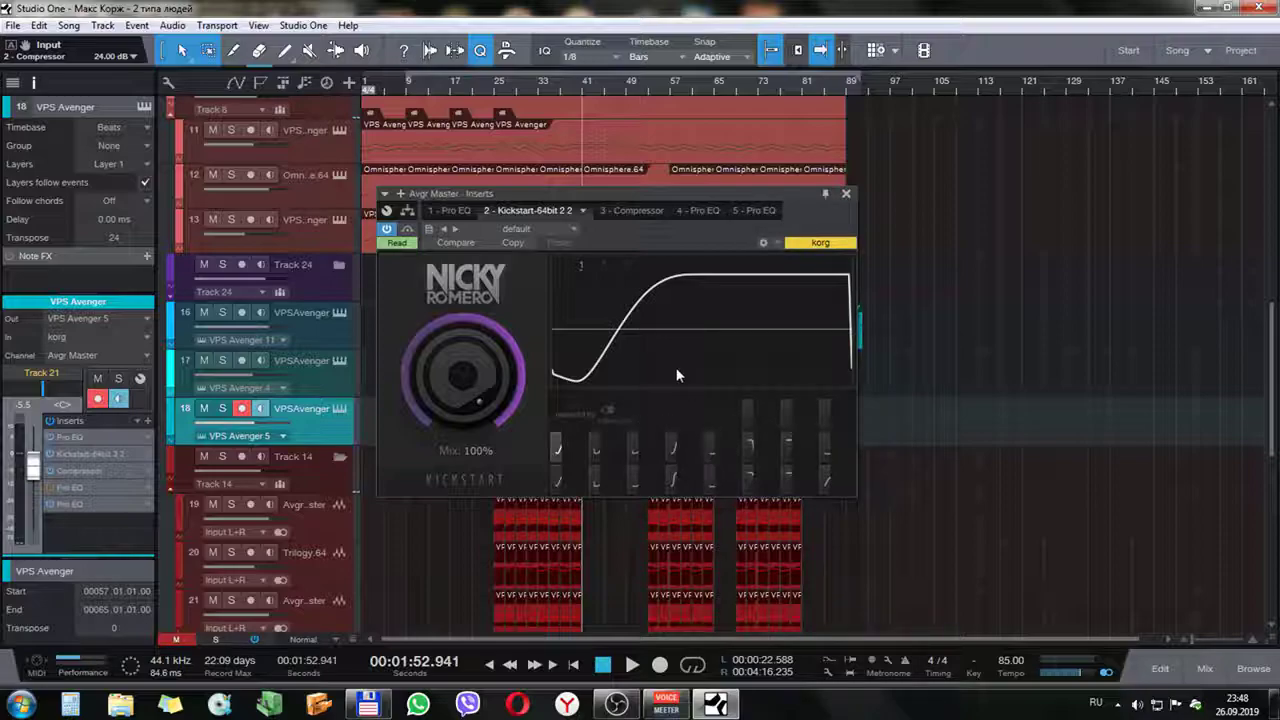
left_click(846, 195)
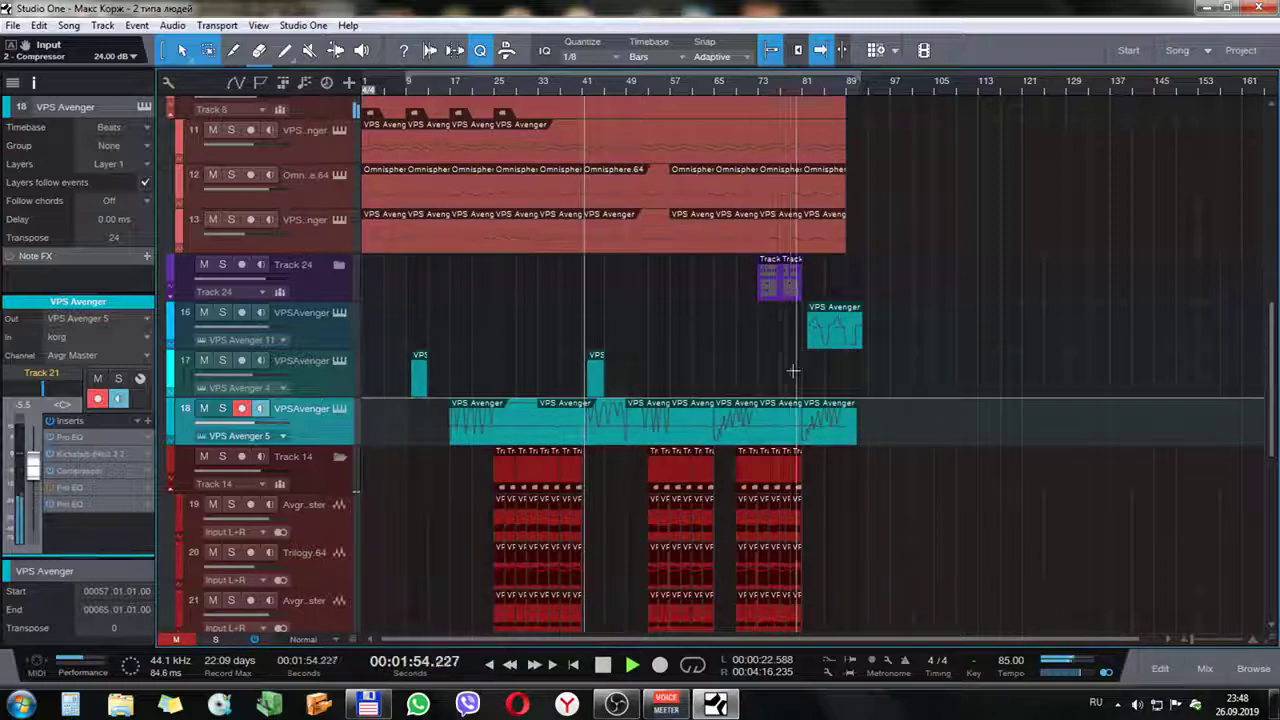
Hide the track inspector and look over the track groups around bars 41 to 57 during playback
scroll(940, 430, "up", 8)
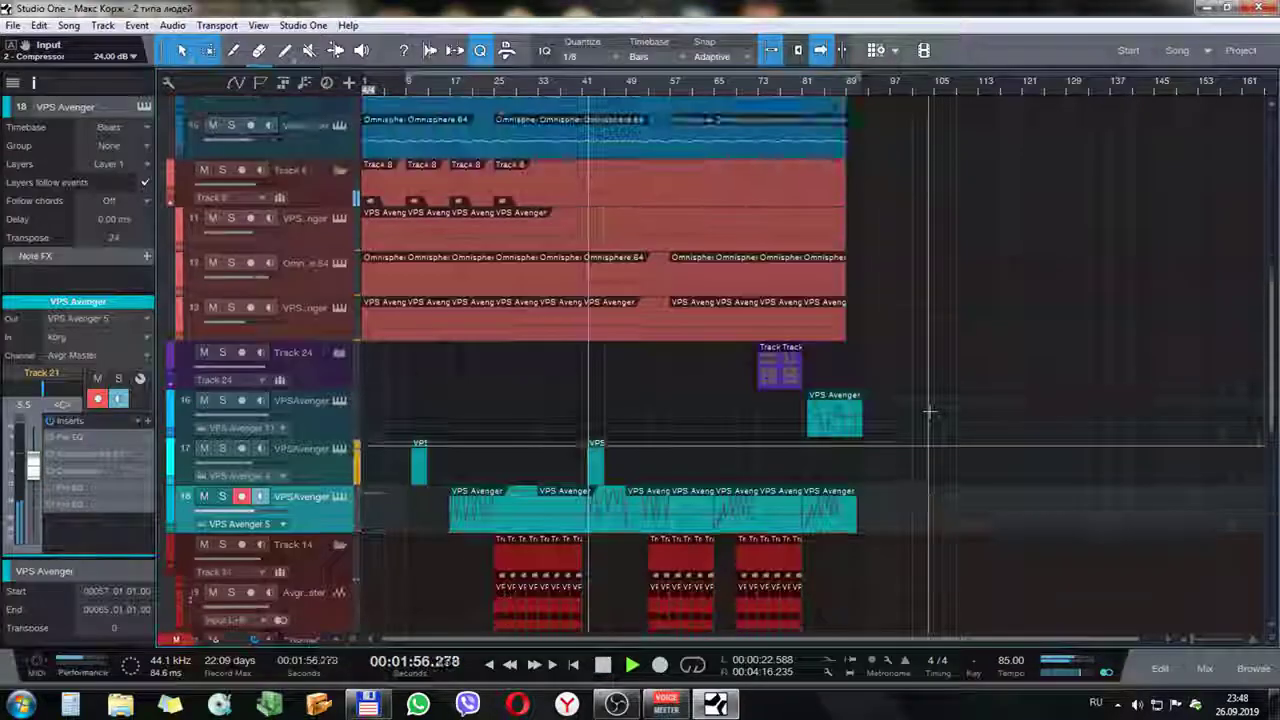
scroll(929, 410, "up", 5)
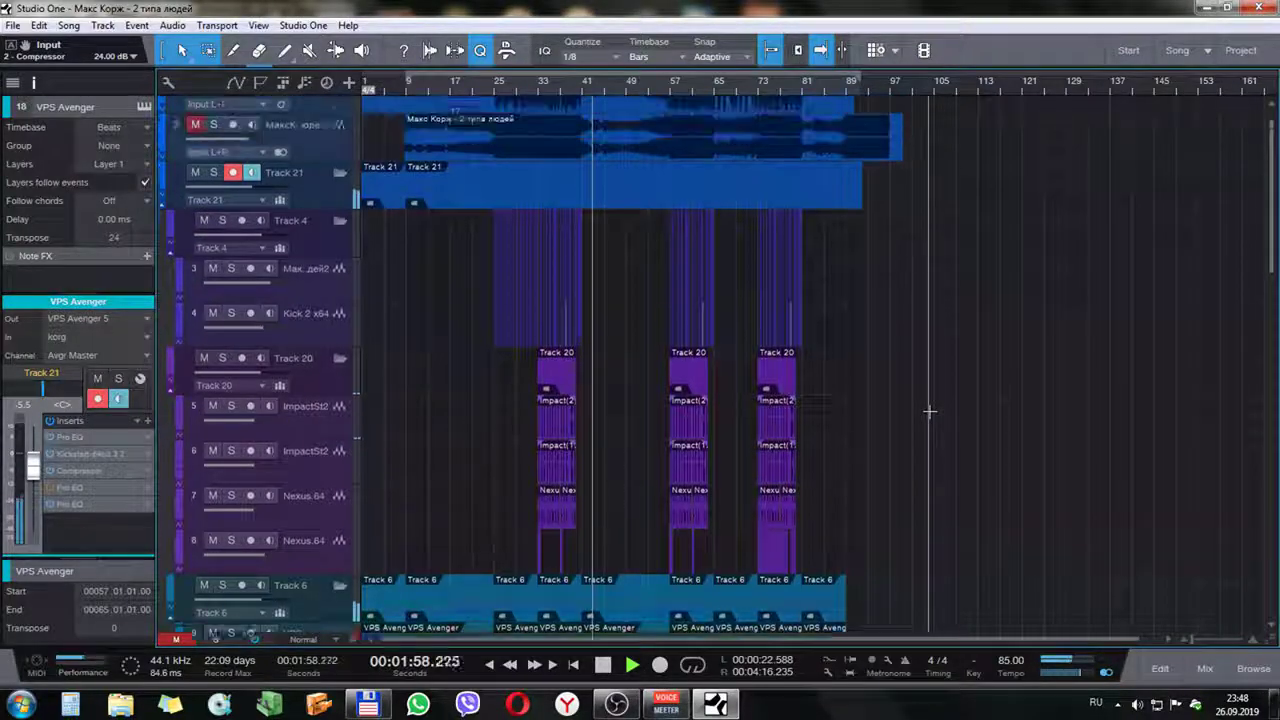
left_click(35, 84)
left_click_drag(491, 91, 534, 120)
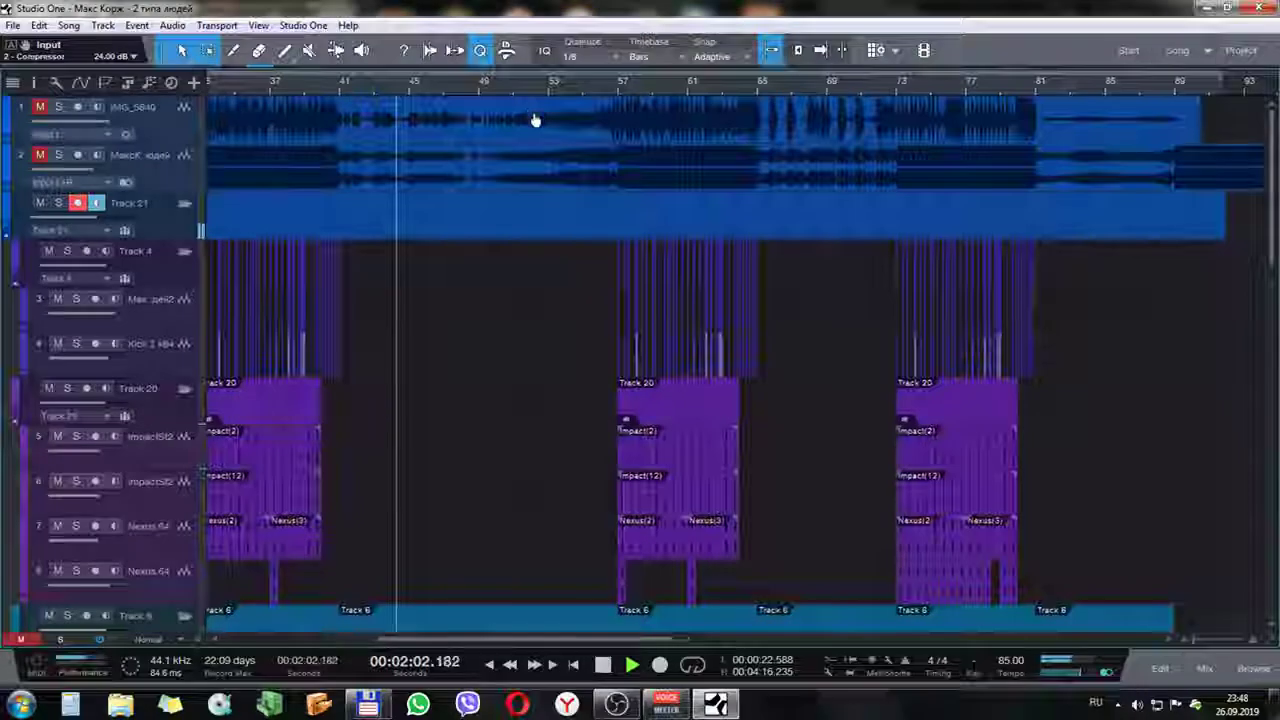
scroll(491, 371, "down", 10)
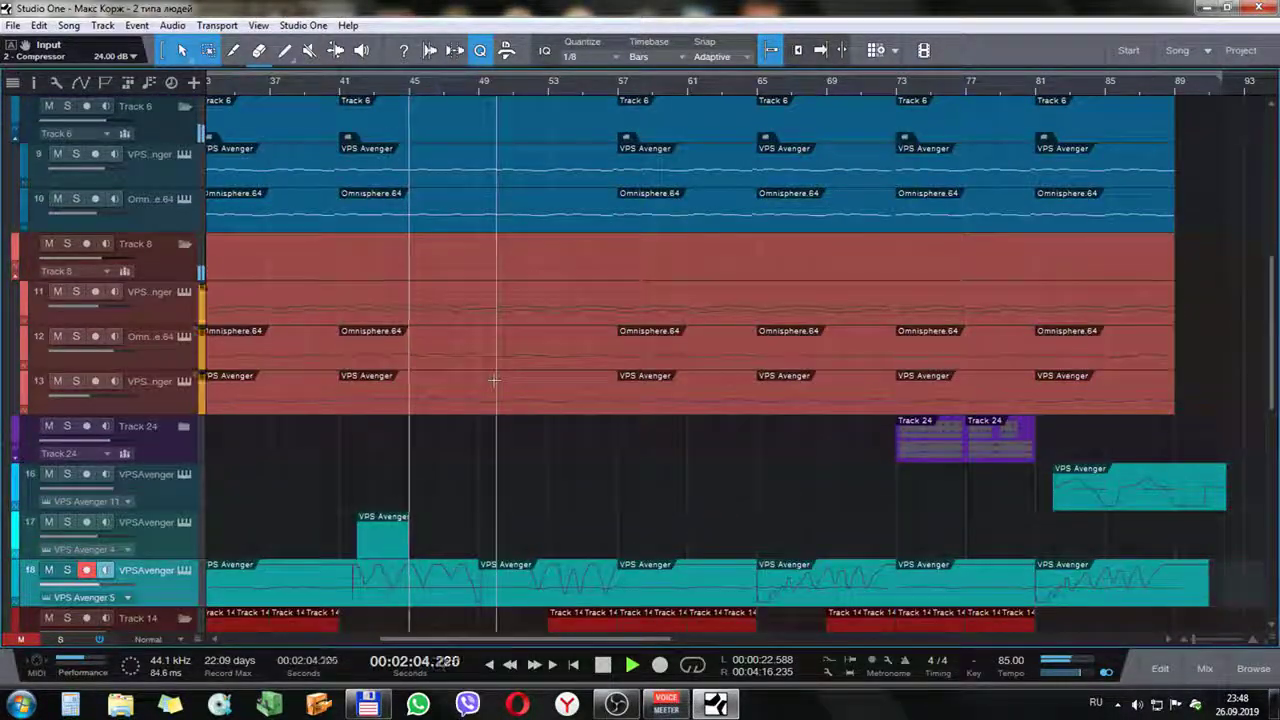
scroll(492, 380, "down", 3)
scroll(494, 380, "up", 4)
scroll(493, 381, "up", 3)
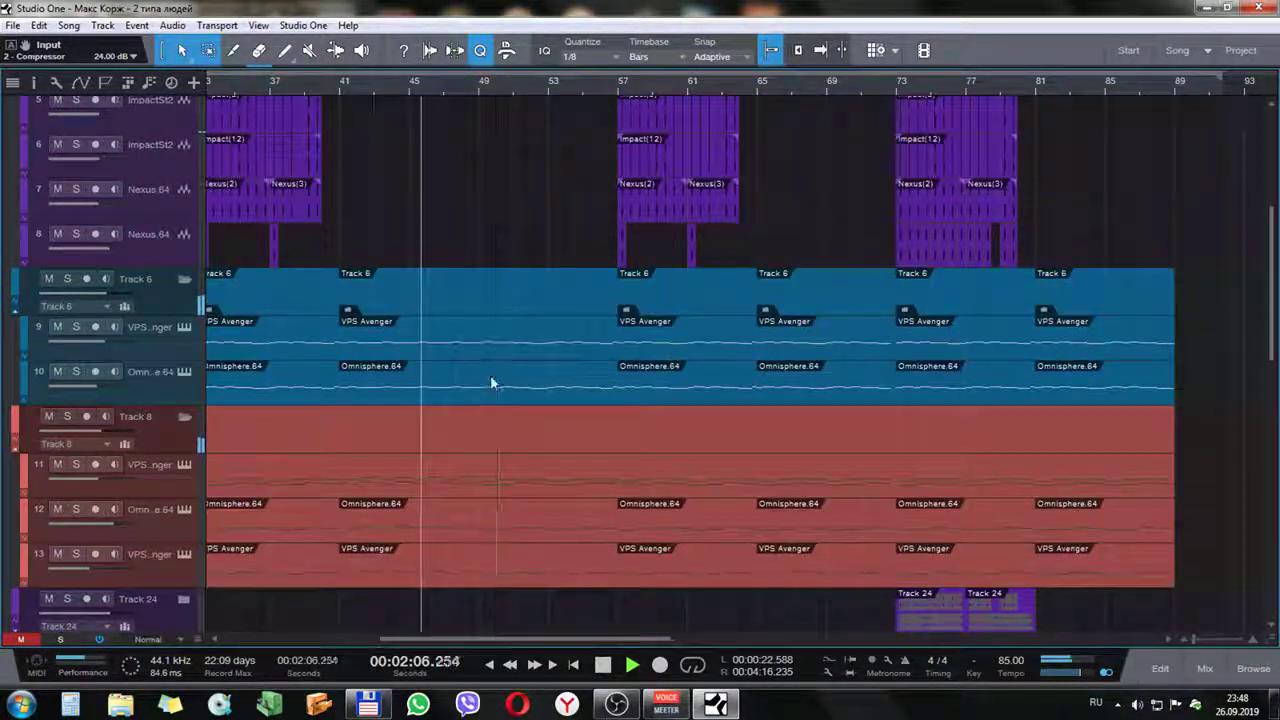
Show the track automation, examine the HC-Frequency filter dip on track 18 between bars 41 and 53, and hide the automation again
key("a")
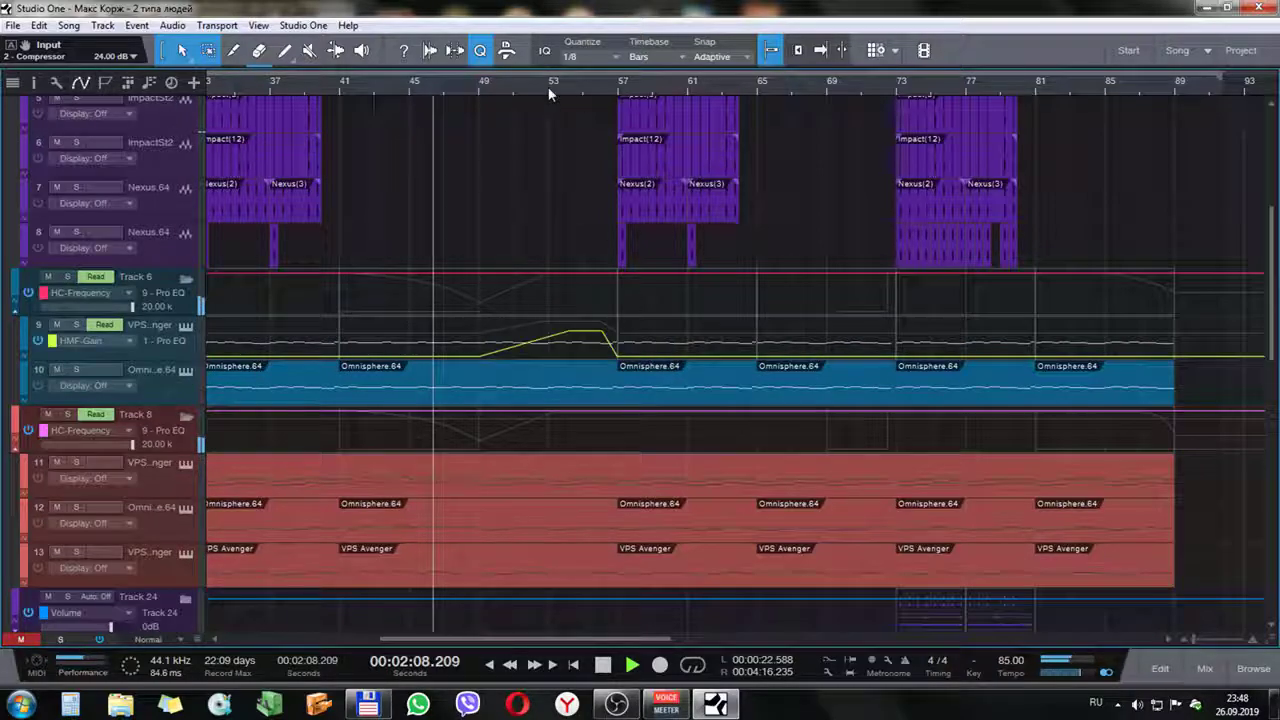
scroll(549, 93, "down", 5)
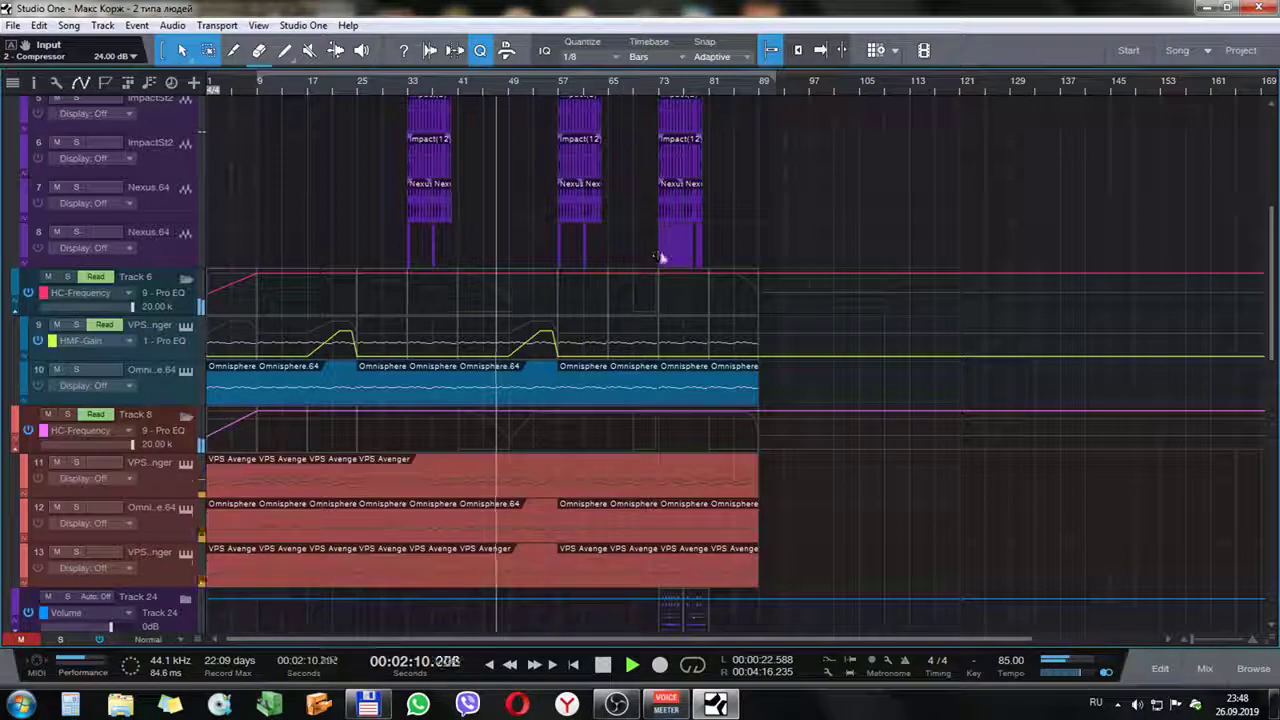
scroll(565, 310, "down", 4)
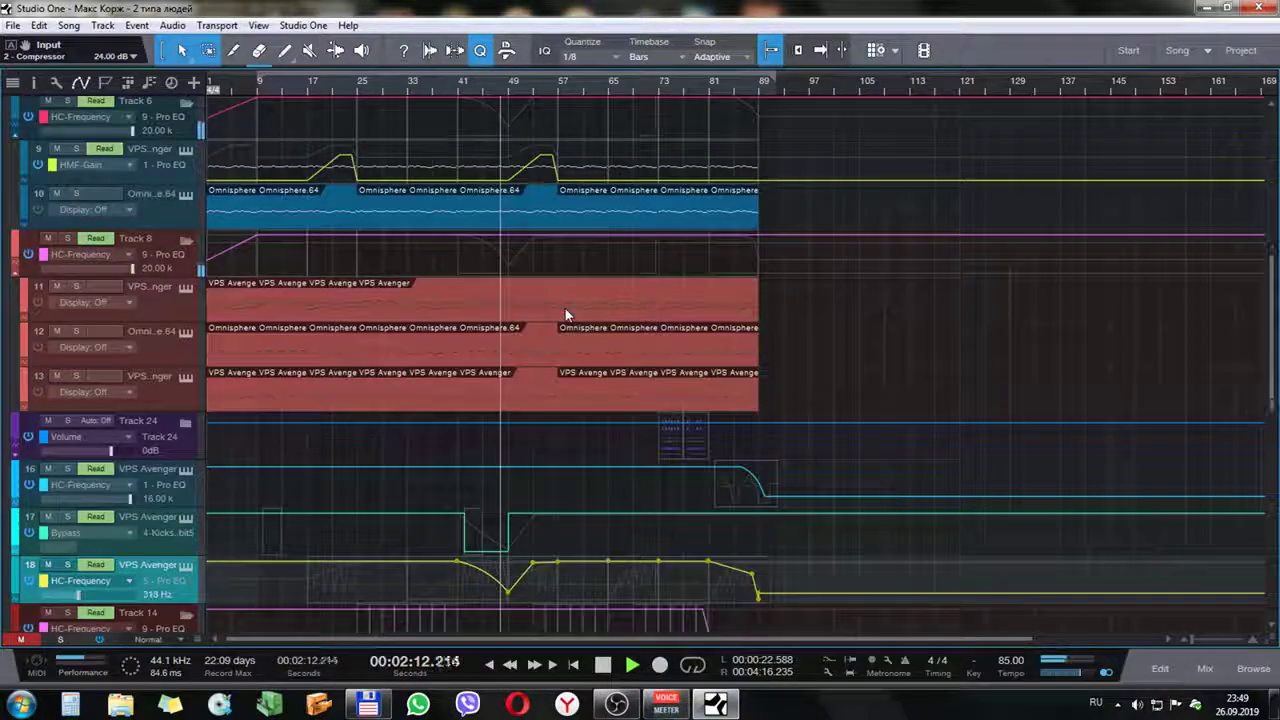
scroll(565, 310, "down", 3)
left_click(482, 444)
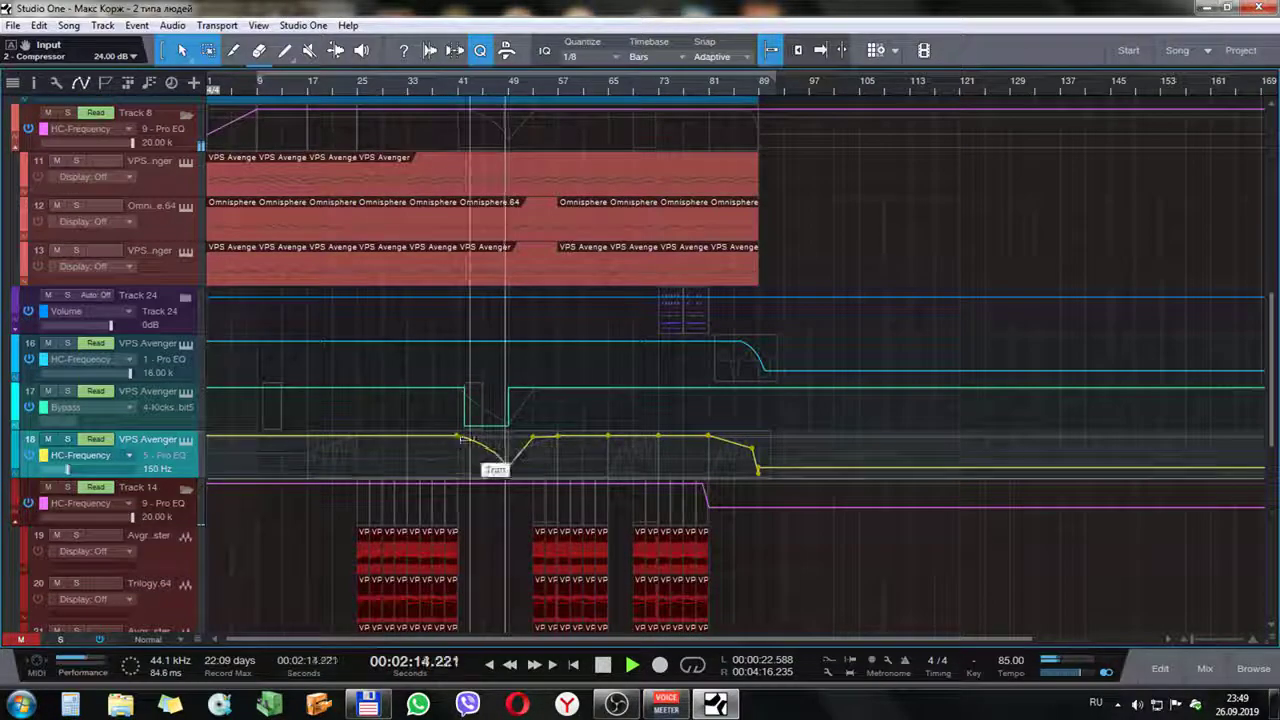
left_click_drag(474, 443, 505, 472)
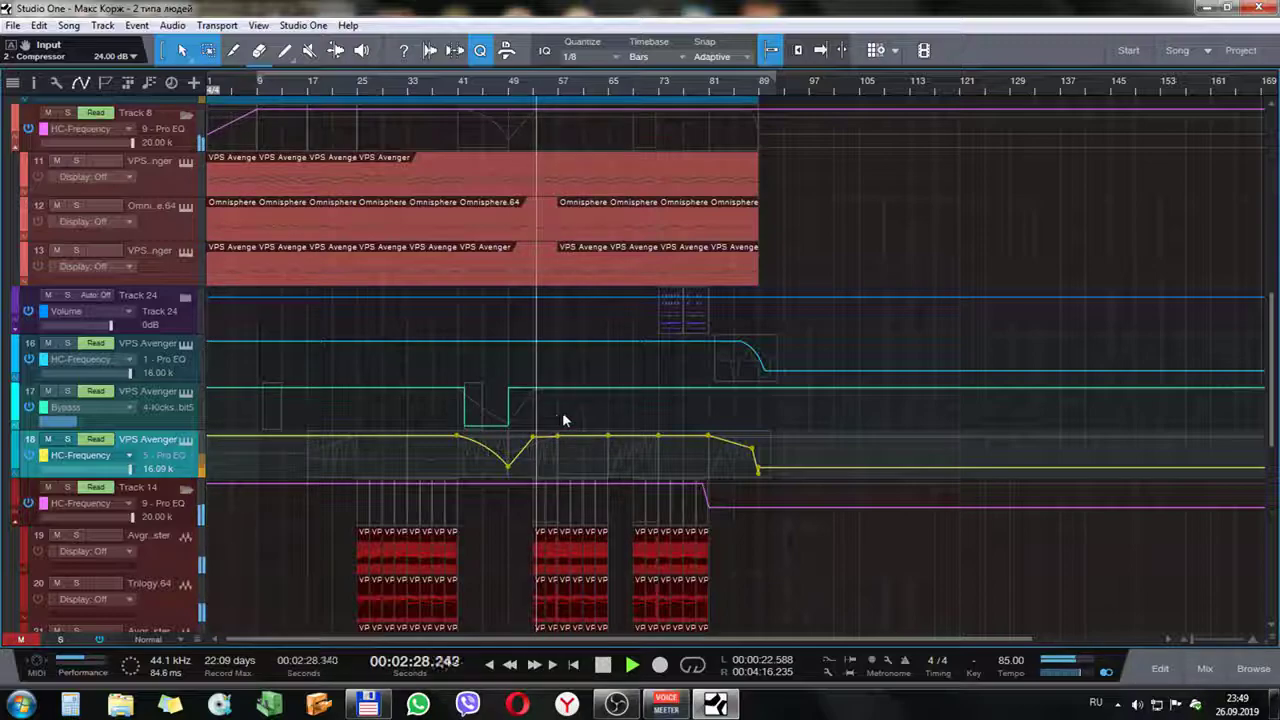
scroll(562, 412, "up", 4)
scroll(565, 420, "down", 8)
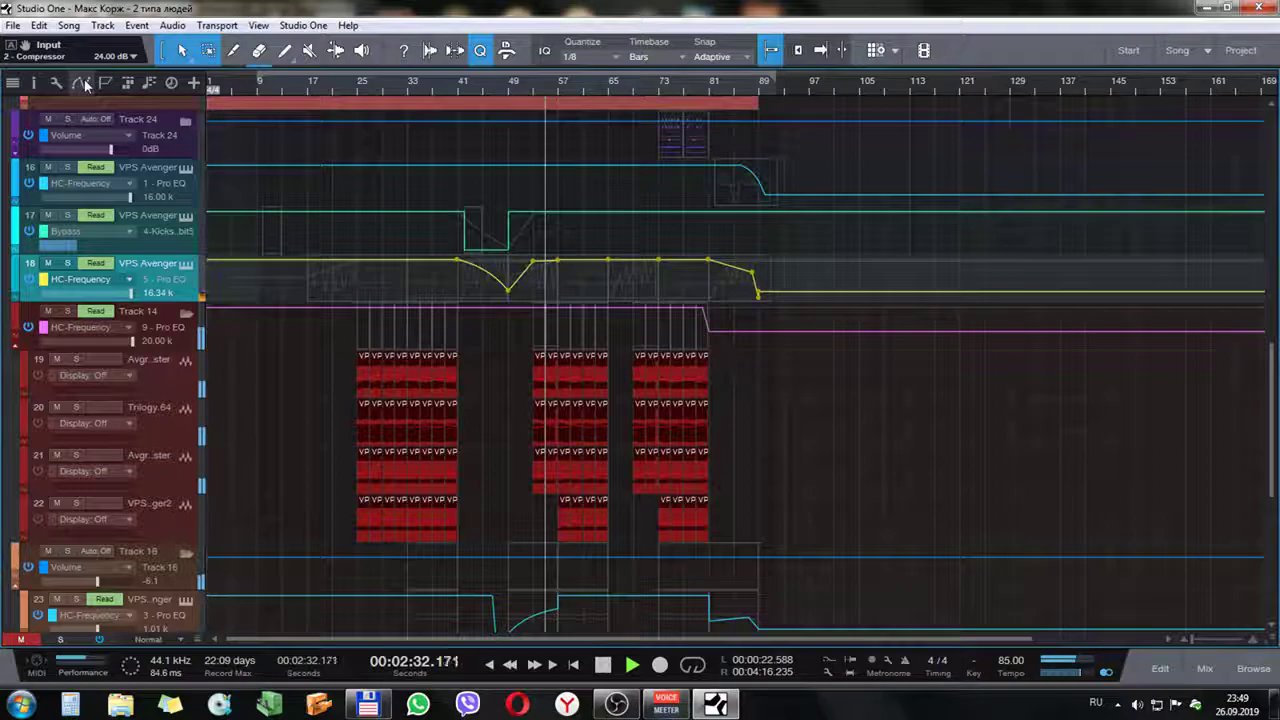
left_click(86, 85)
Stop playback, turn autoscroll back on, and play the song from bar 65
scroll(597, 124, "up", 4)
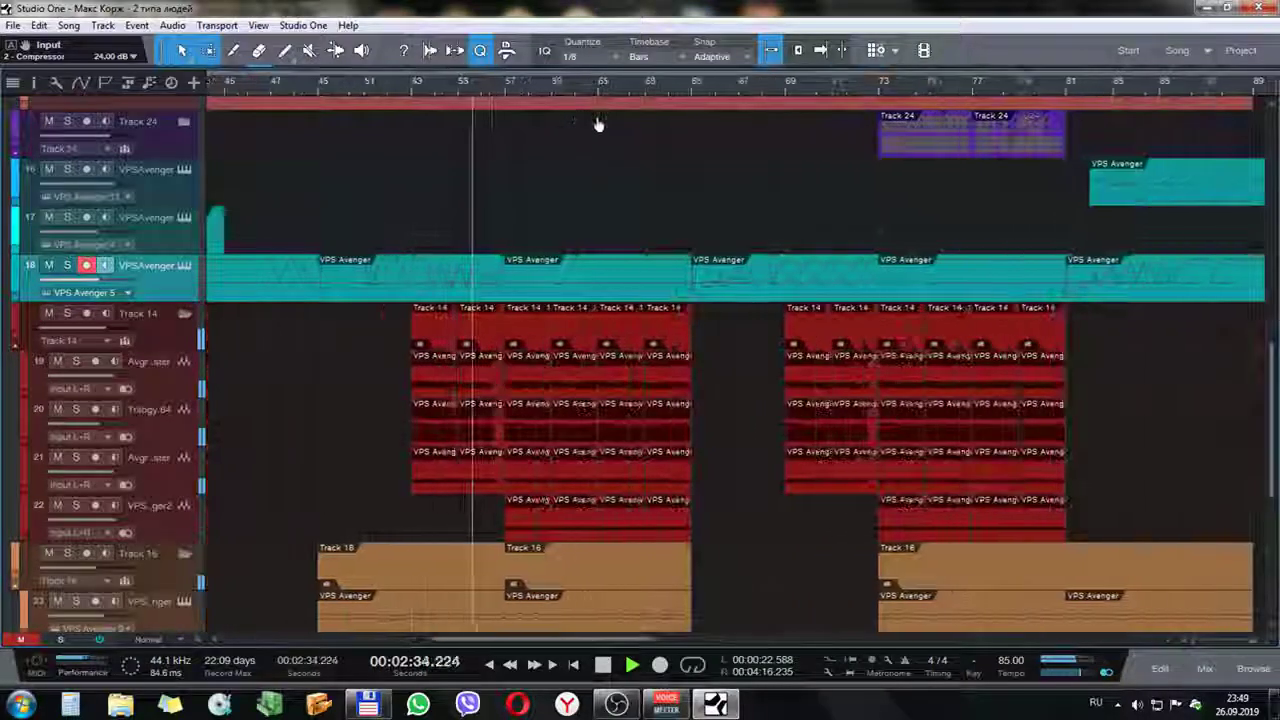
scroll(598, 123, "up", 3)
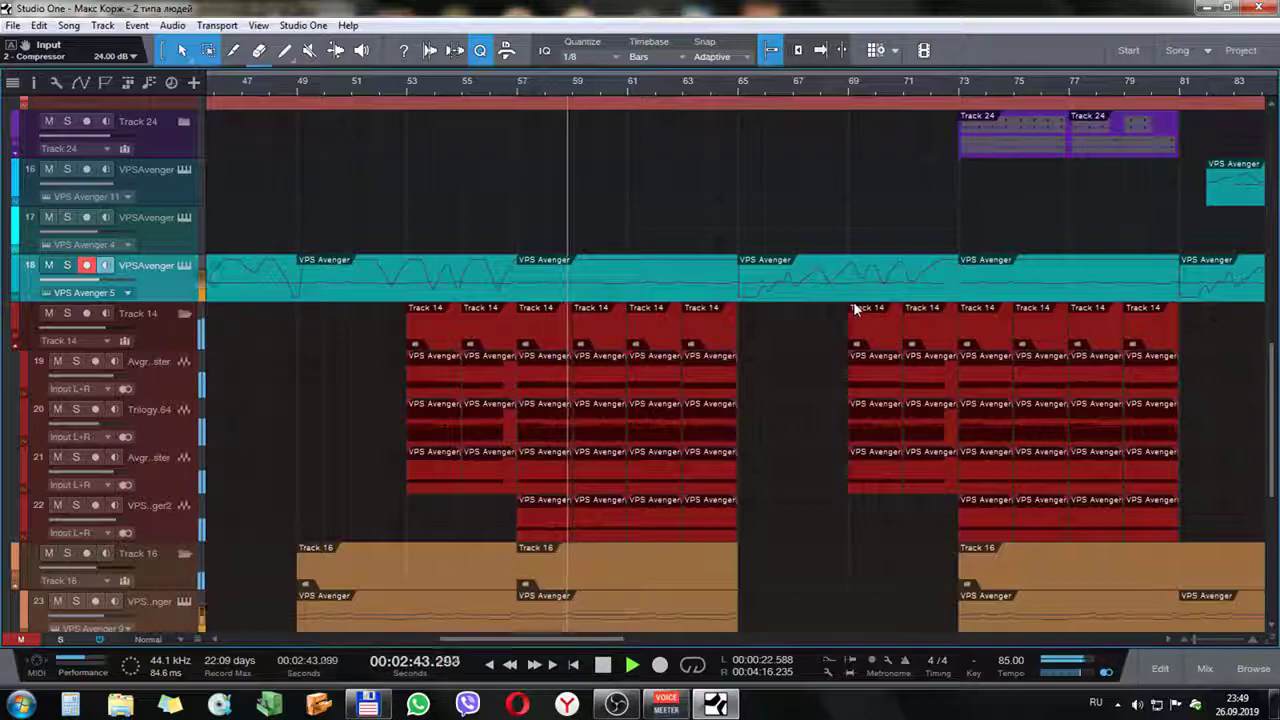
key("space")
key("f")
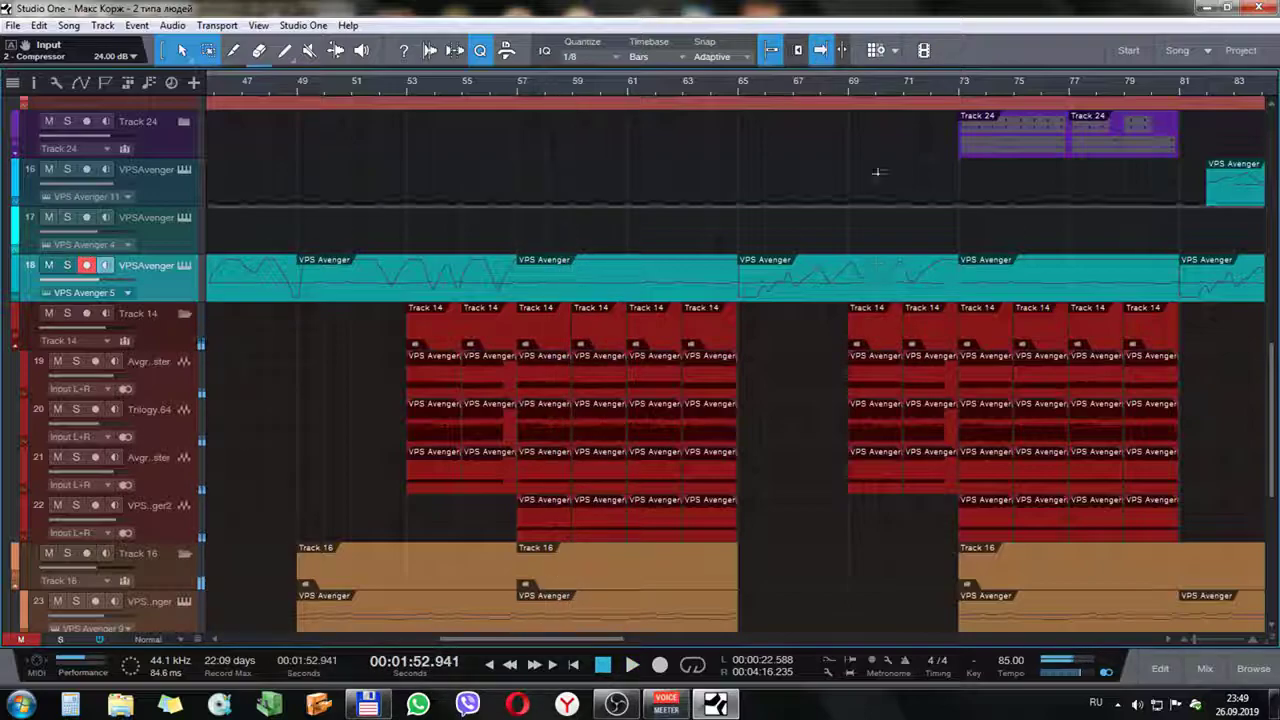
left_click(737, 83)
key("space")
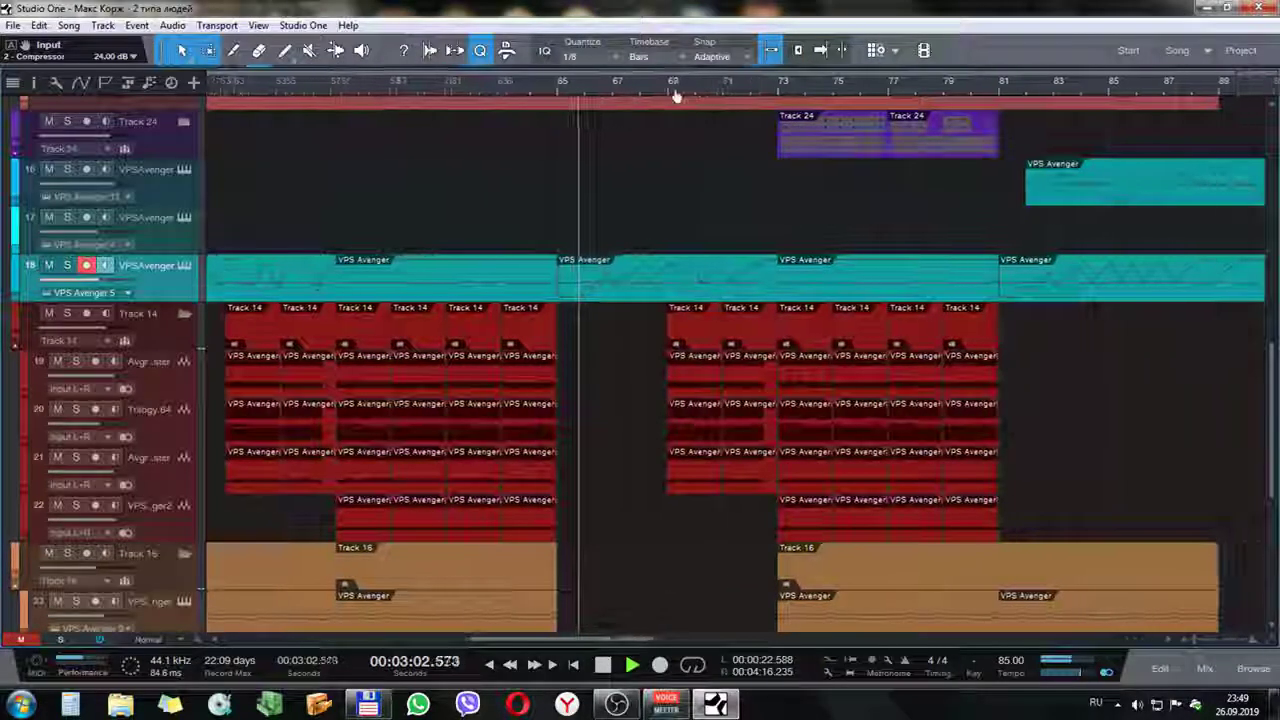
Stop and restart playback from bar 69, where the Track 14 group comes back in
key("space")
key("e")
left_click(647, 84)
key("space")
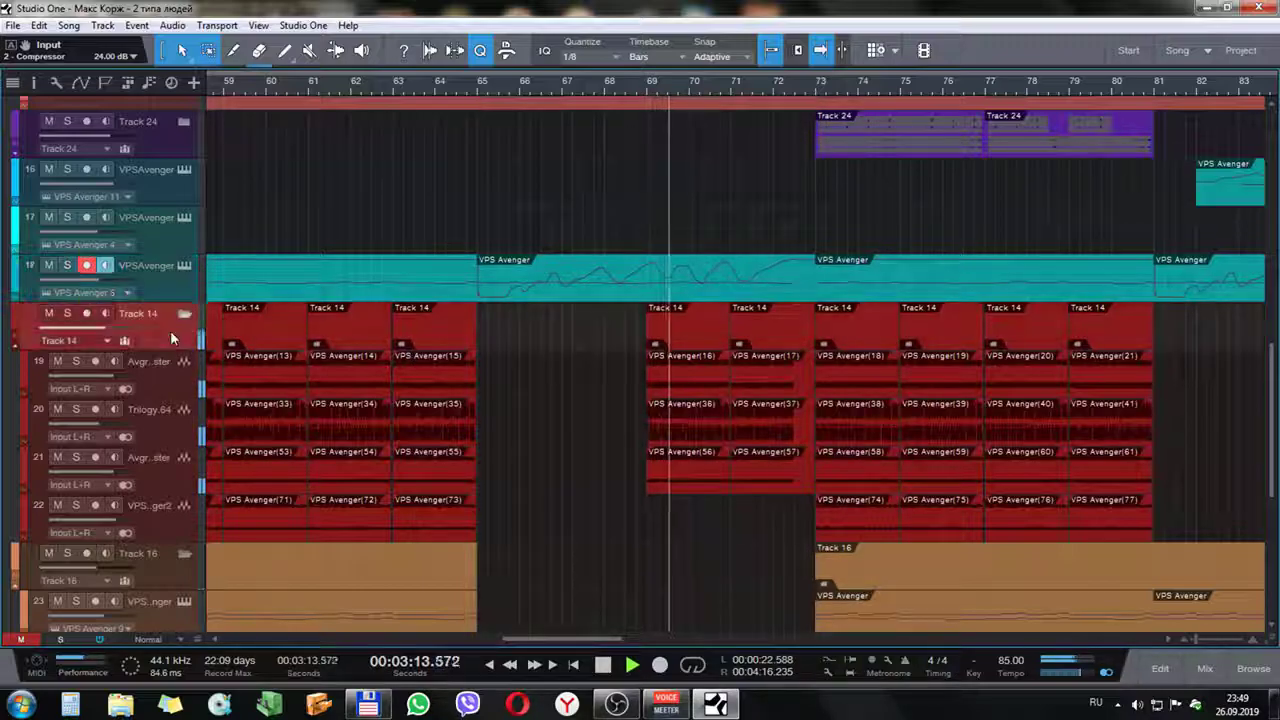
Show the inspector for the Track 14 group, open its seventh insert, Kickstart, beside the red clips, and stop playback
key("F4")
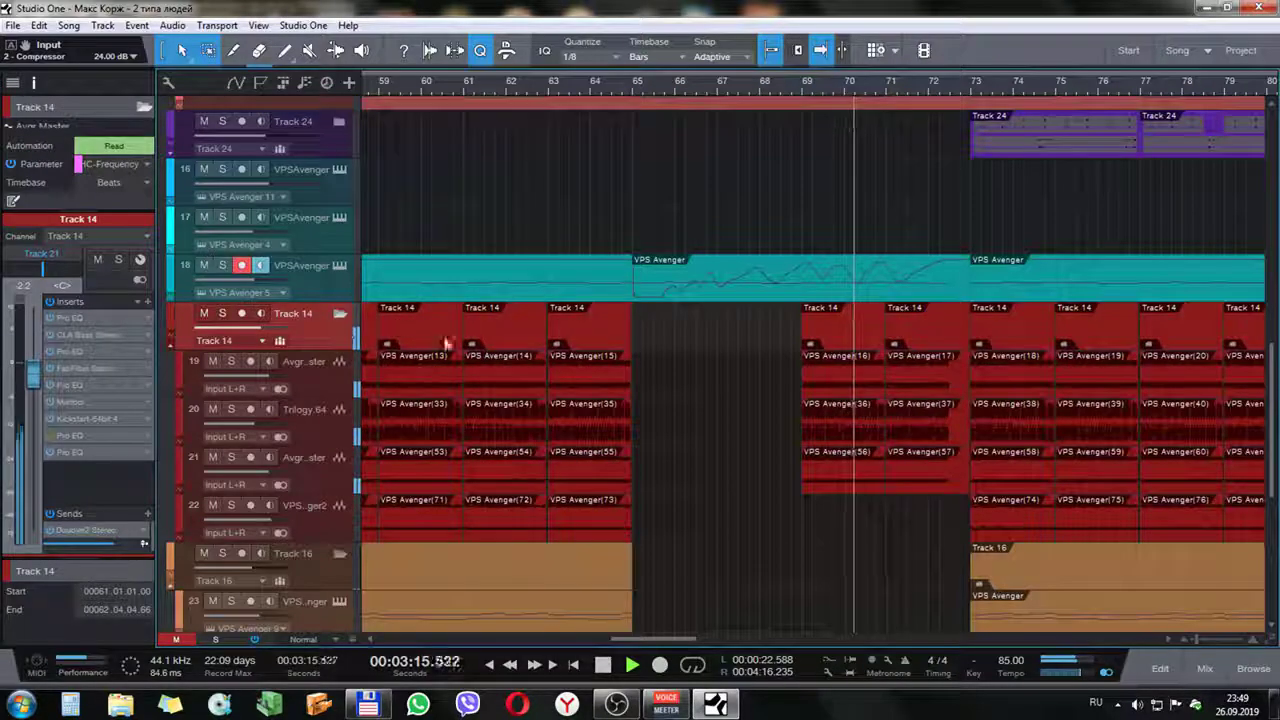
double_click(94, 418)
left_click_drag(455, 437, 334, 211)
key("space")
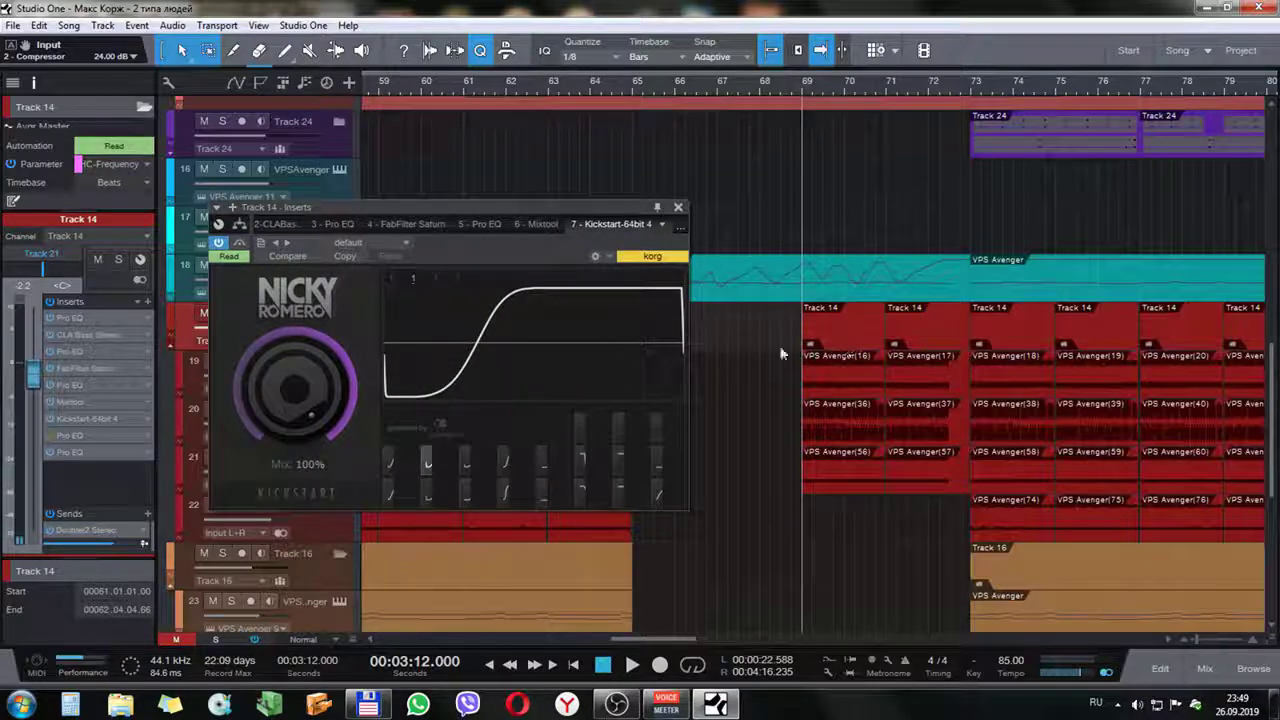
Play the Track 14 group from bar 68 to examine Kickstart's ducking on the waveform, close the plug-in, and stop playback
key("space")
key("space")
left_click(735, 108)
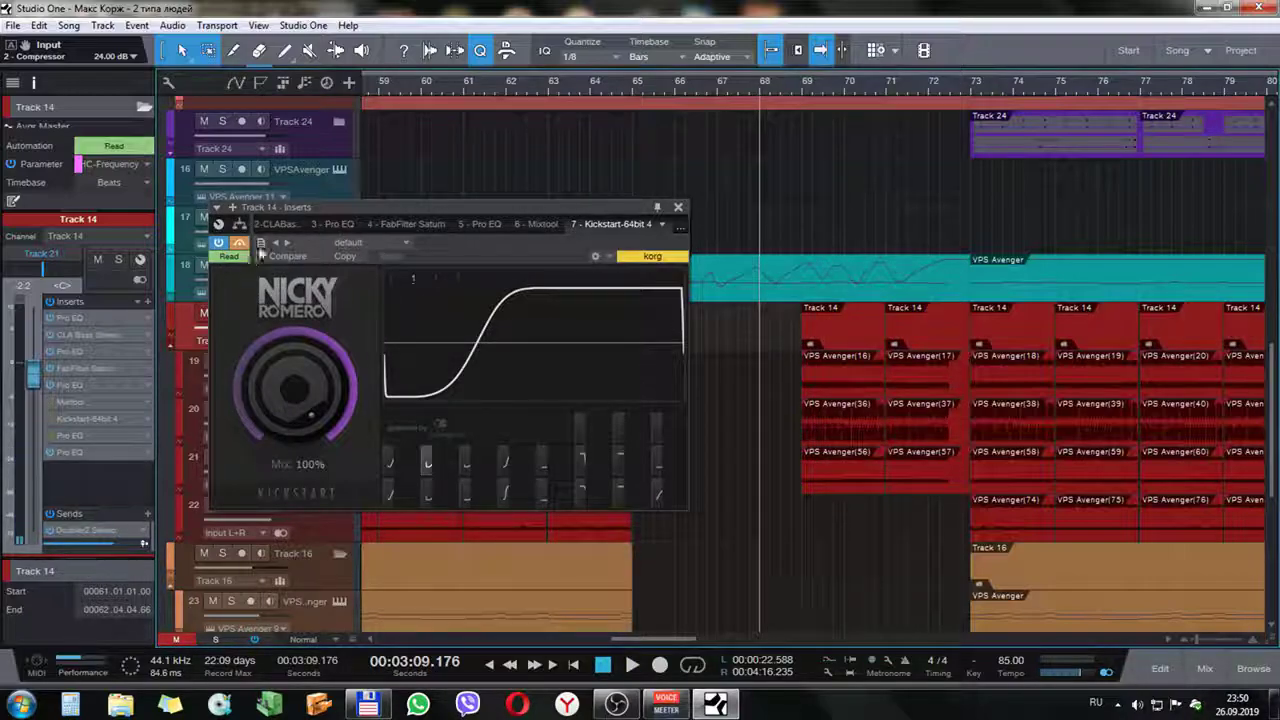
key("space")
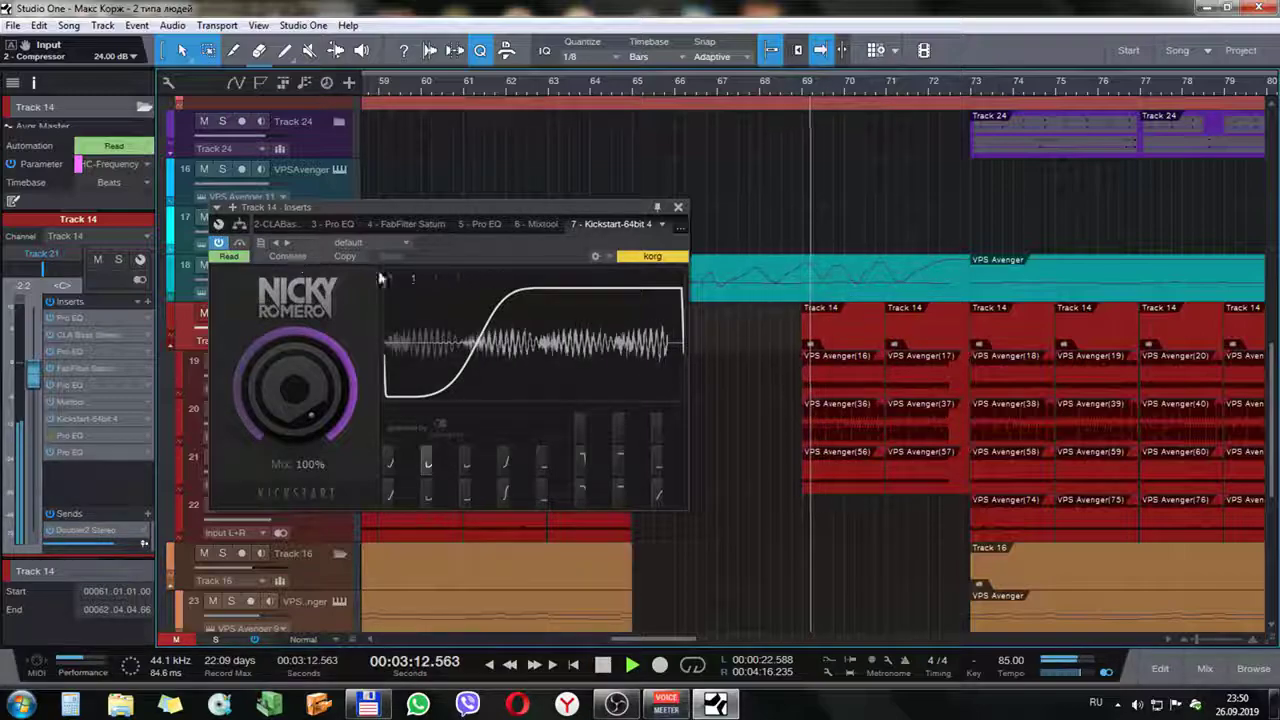
left_click(677, 207)
key("space")
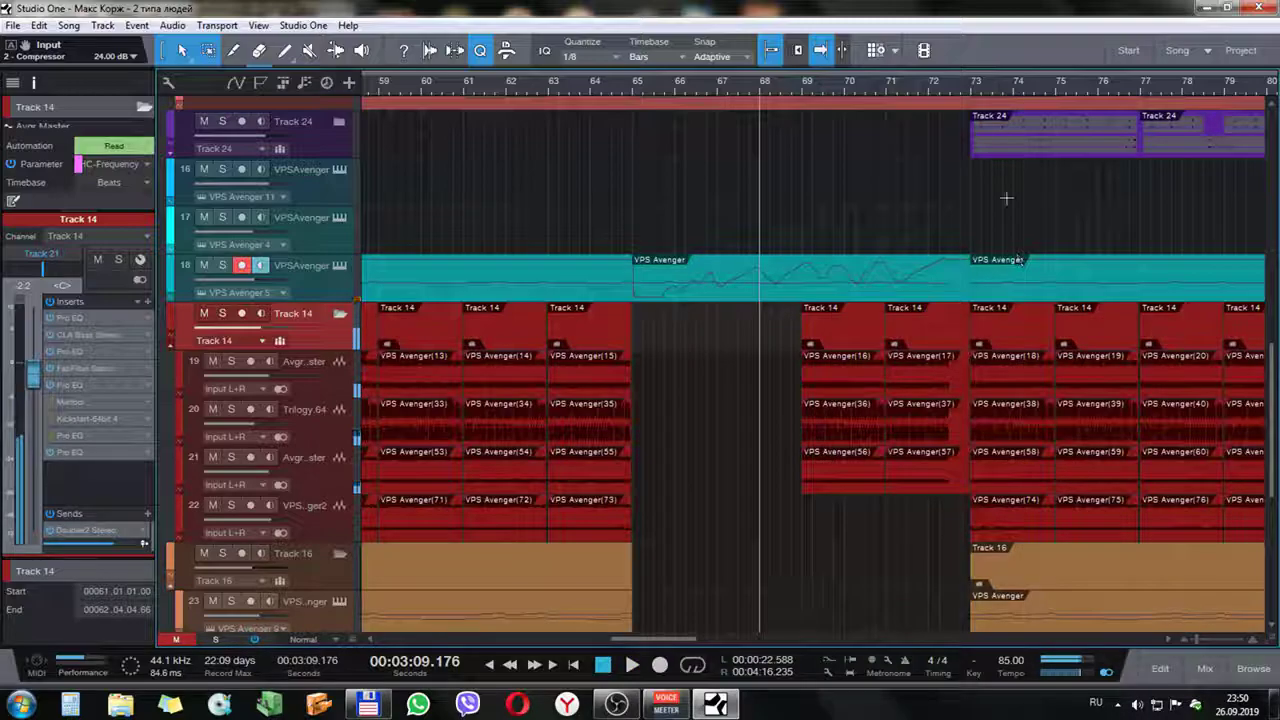
Move the playhead to bar 73, expand the Track 24 group to show its two tracks, and show the group's inspector
left_click_drag(1039, 97, 650, 87)
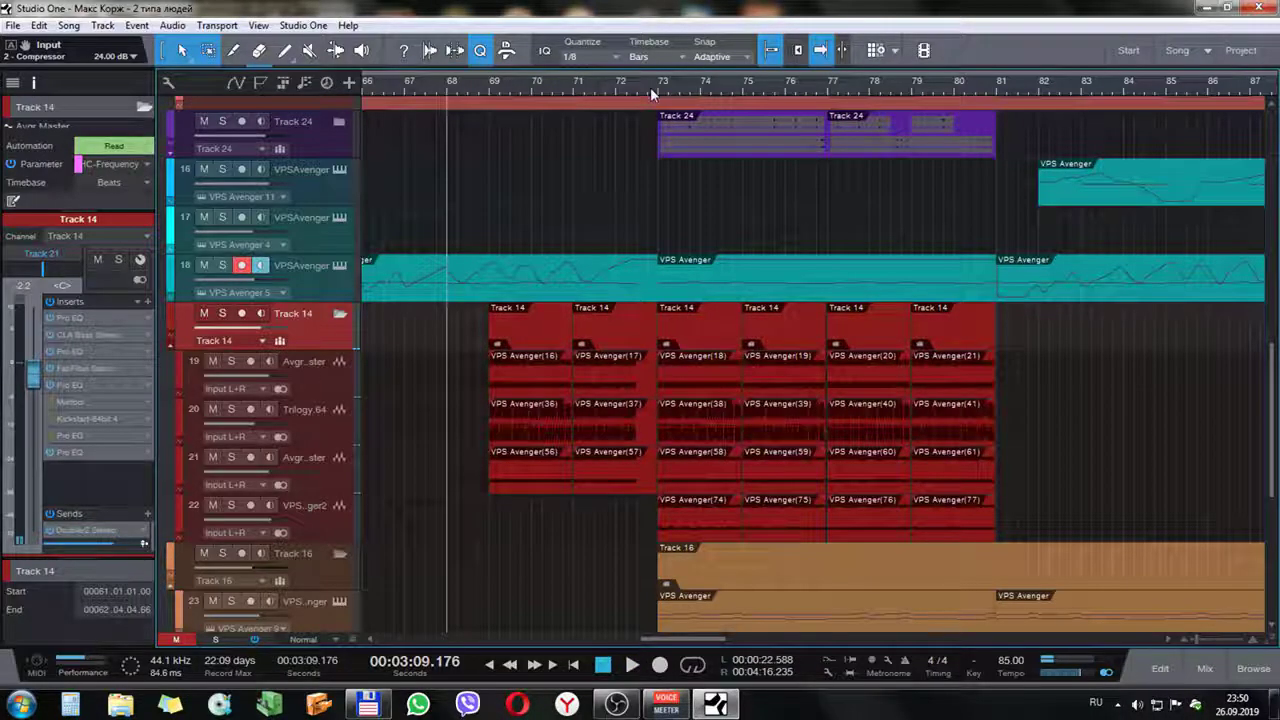
scroll(655, 299, "up", 3)
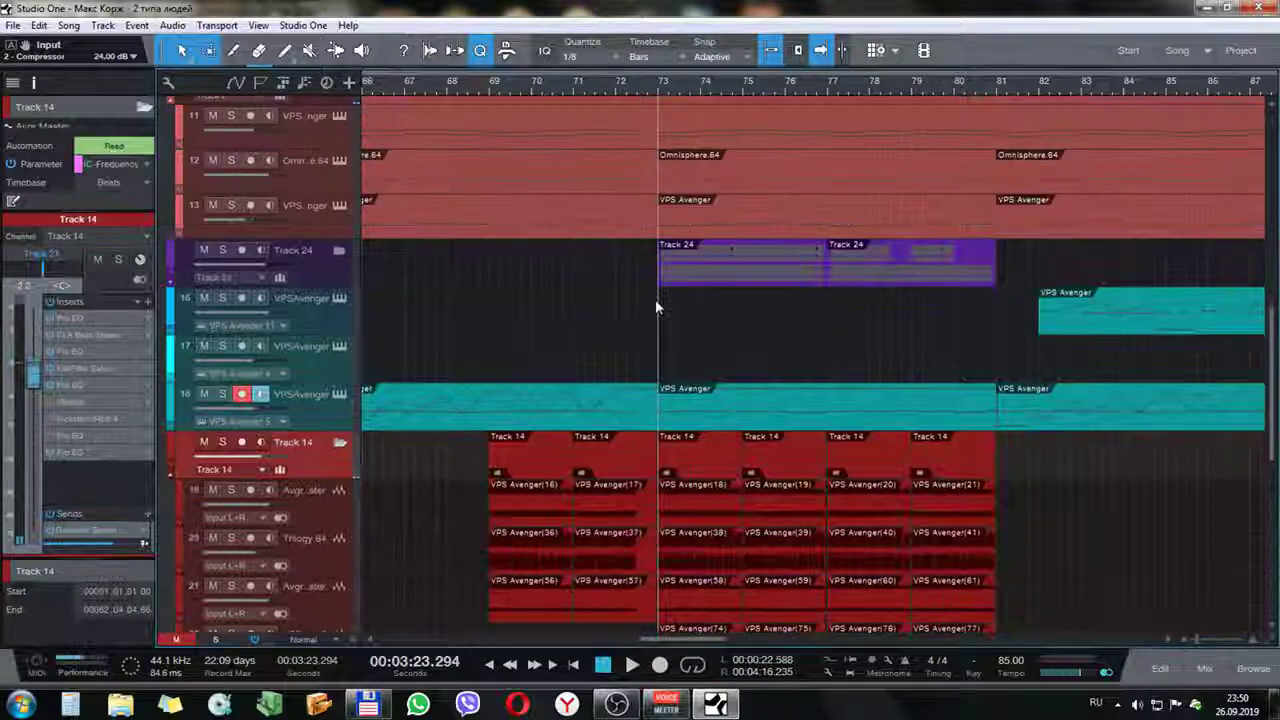
left_click(340, 291)
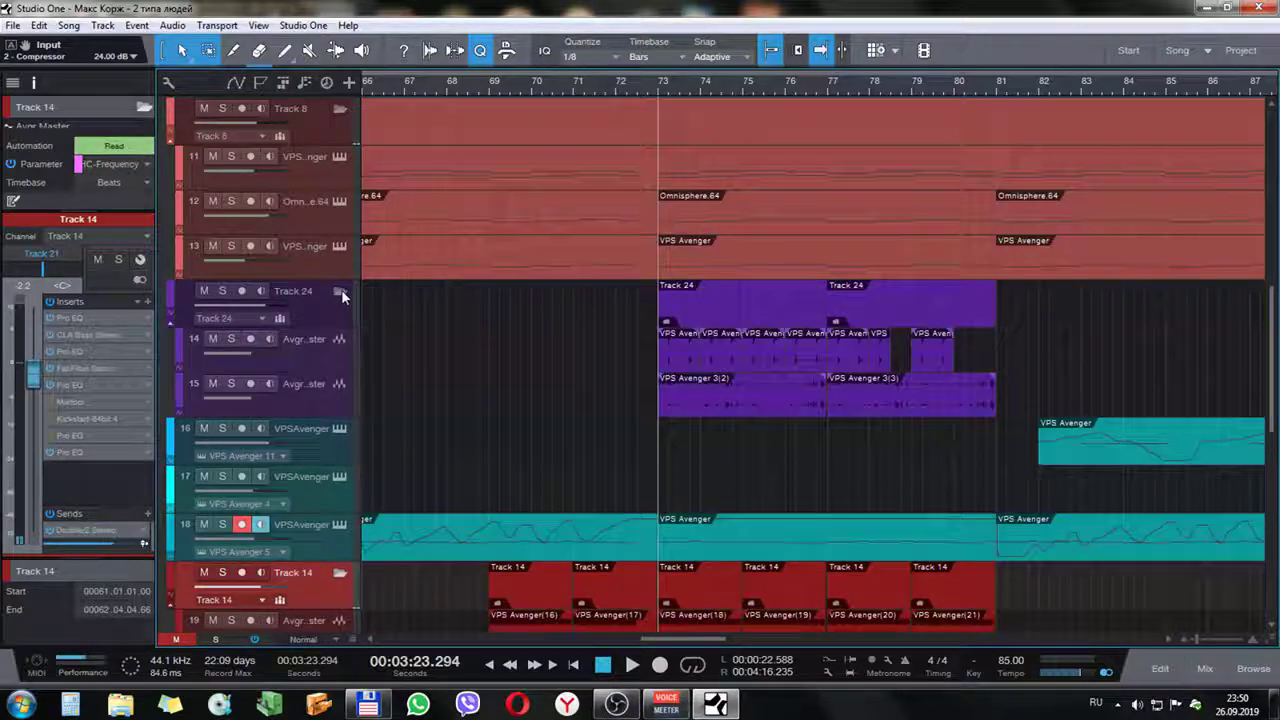
scroll(573, 363, "down", 1)
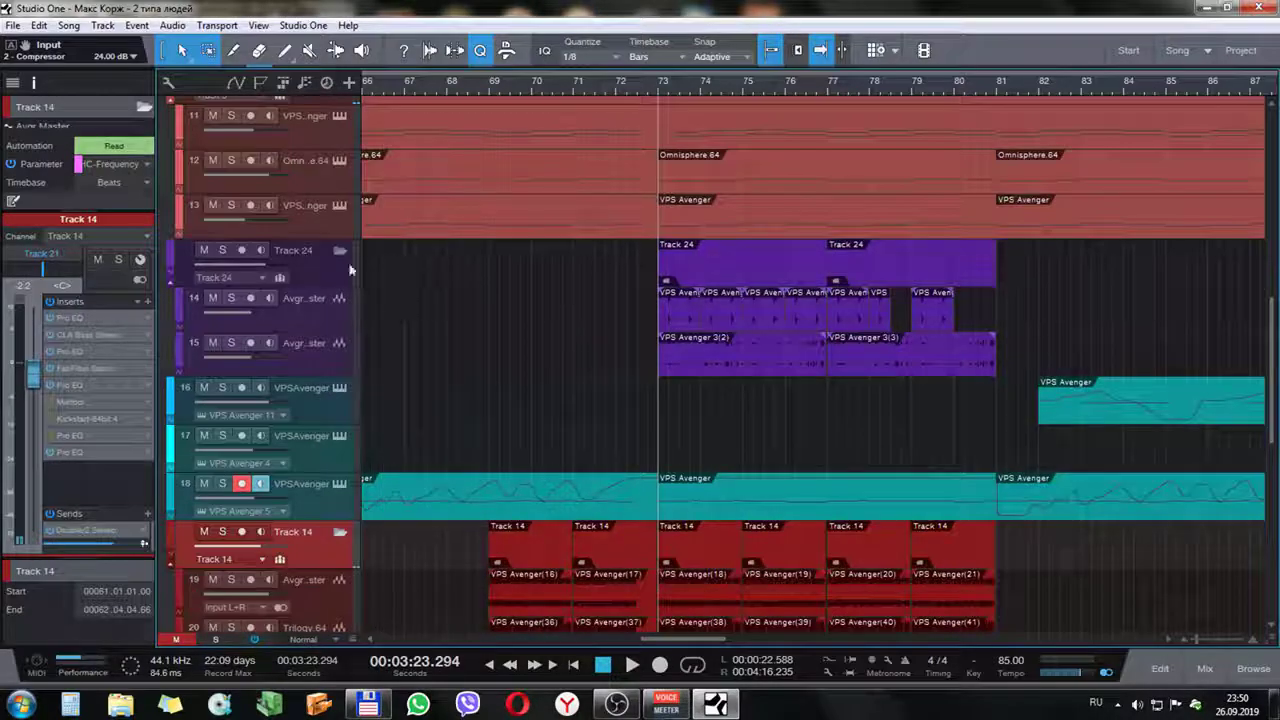
left_click(313, 320)
left_click(307, 348)
left_click(265, 268)
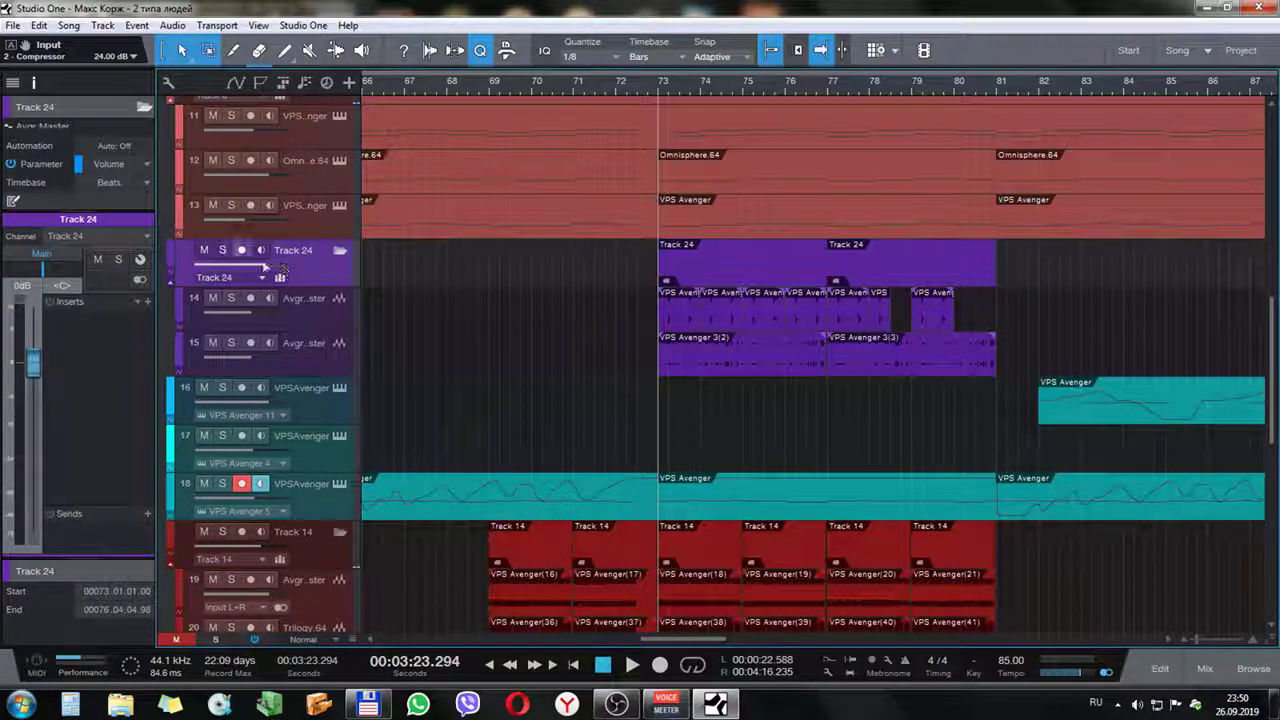
Listen to the Track 24 group soloed from bar 73, and return to playing the full mix
left_click(222, 250)
key("space")
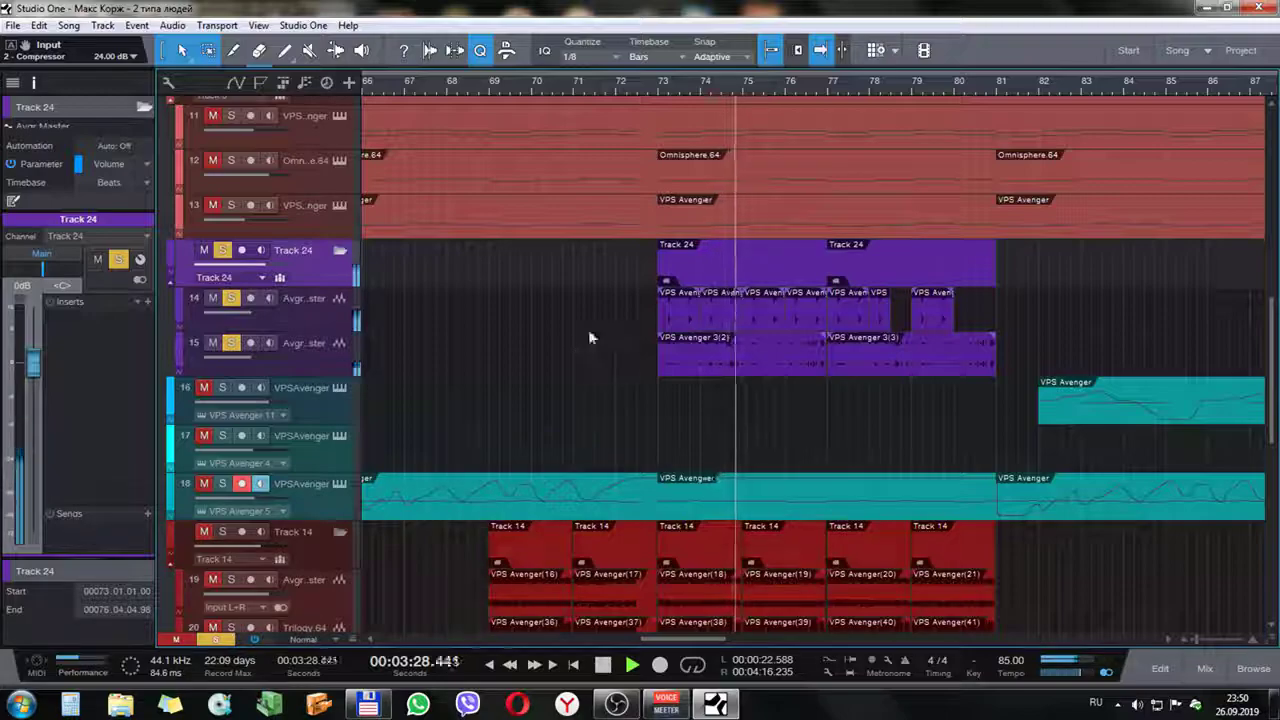
left_click(224, 253)
key("space")
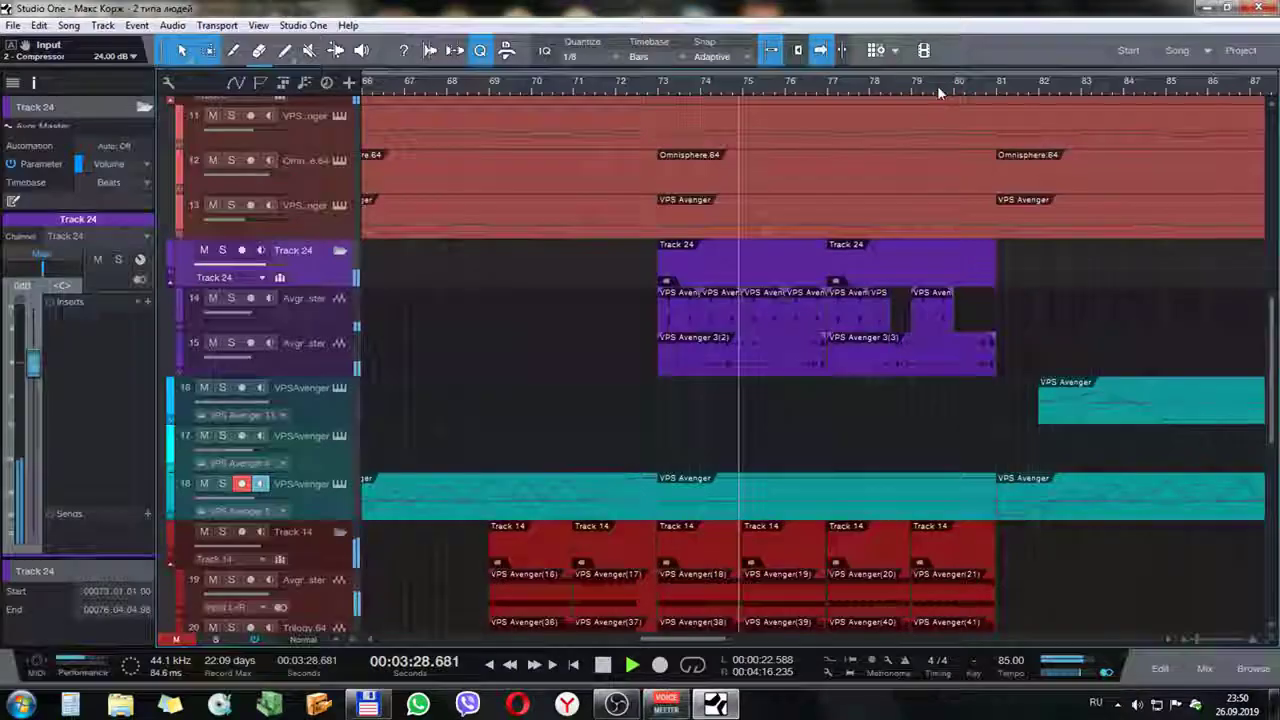
Follow the full mix through the end of the Track 24 clips, check the mixer channels, and hide the mixer
scroll(937, 85, "right", 5)
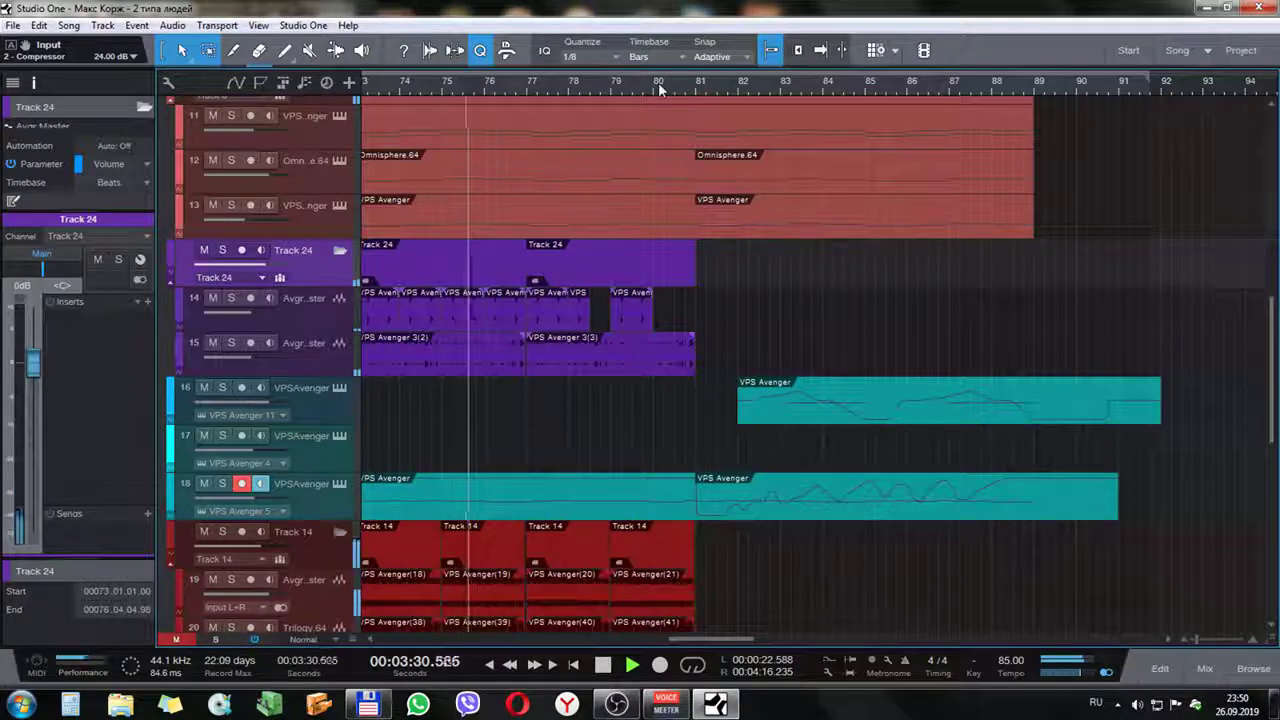
scroll(905, 213, "down", 2)
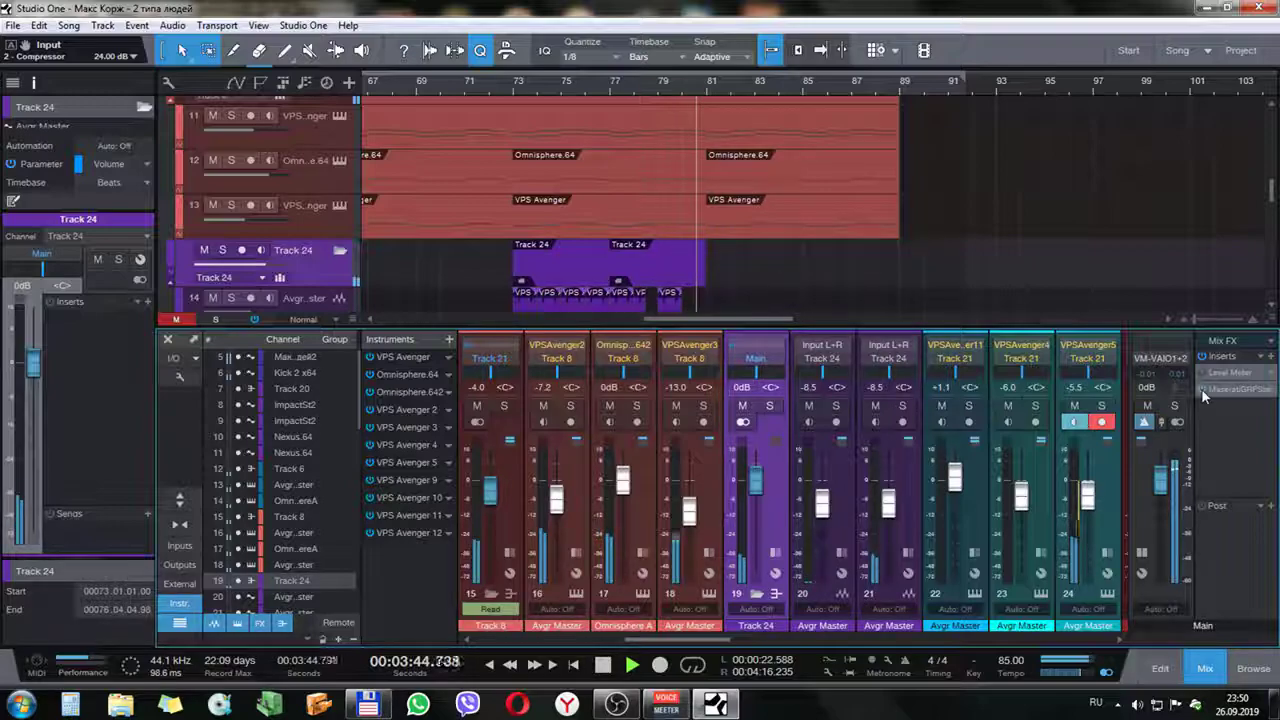
left_click(1205, 668)
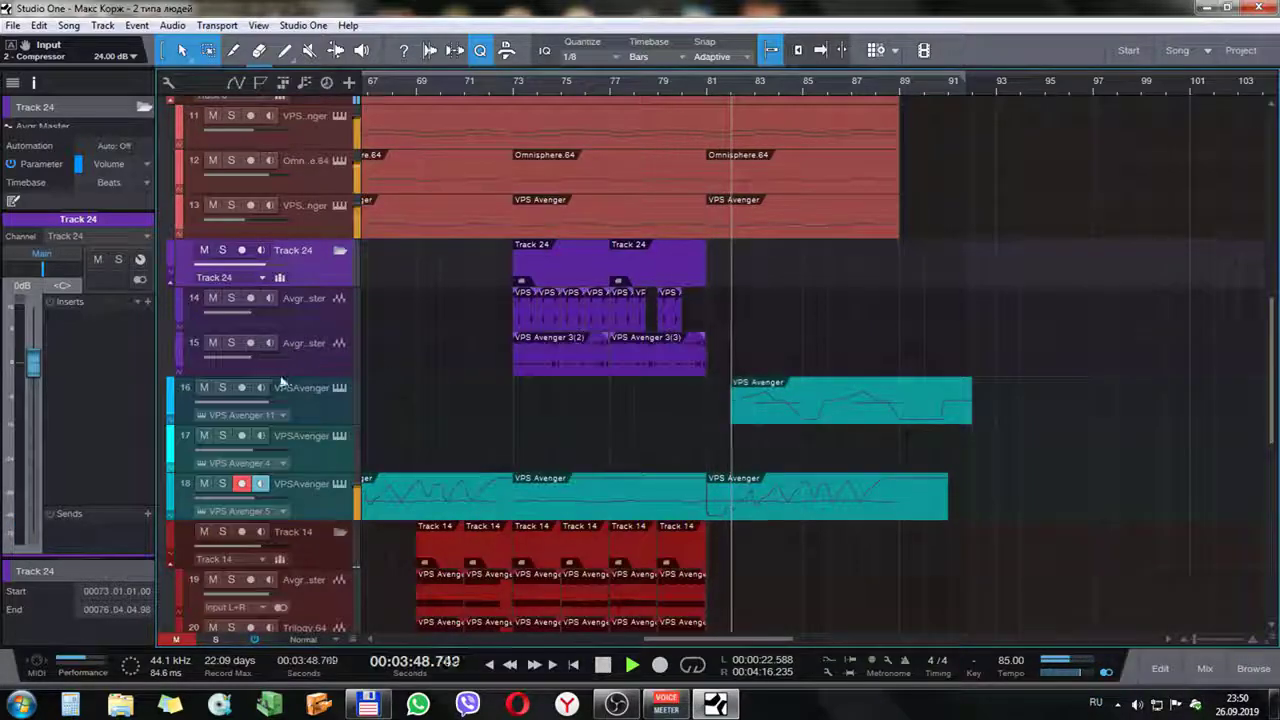
Select track 16, stop playback, and place the playhead at bar 82 where its clip begins
left_click(317, 401)
left_click_drag(736, 93, 735, 128)
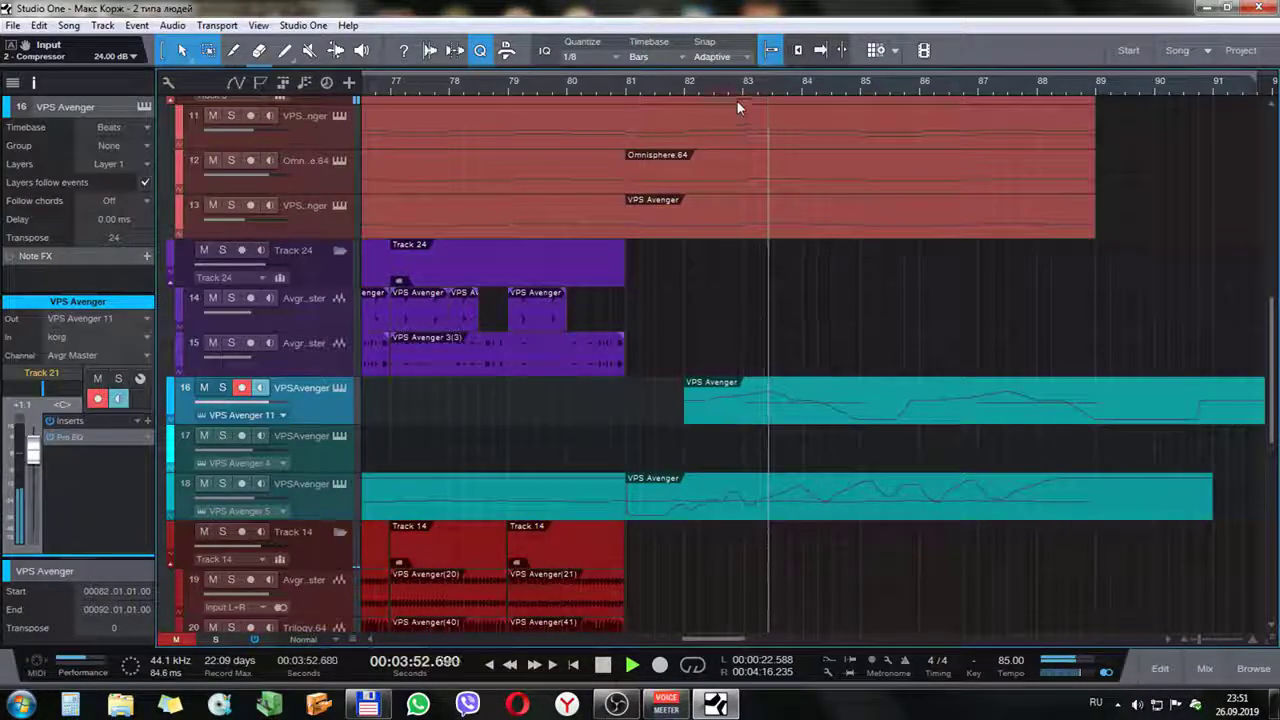
key("space")
left_click(687, 90)
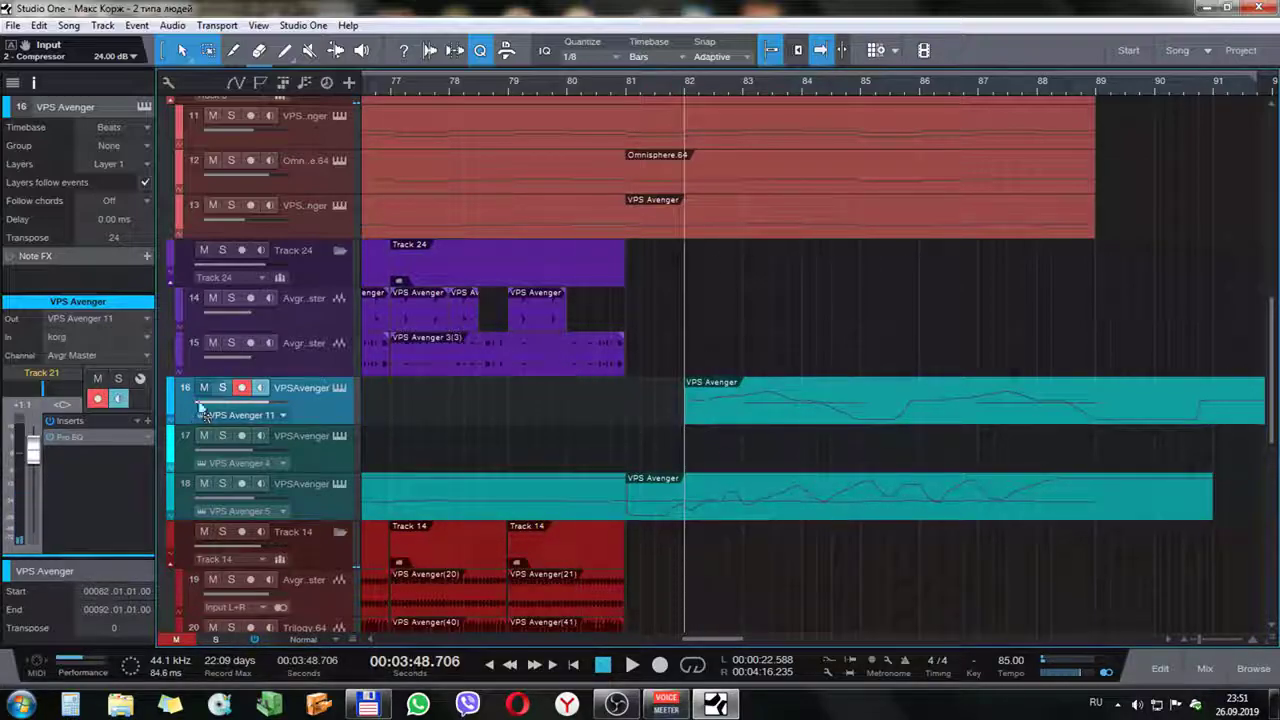
Open track 16's VPS Avenger 11 instrument, examine the PD Gelis preset and the drum section, and close the instrument
left_click(335, 384)
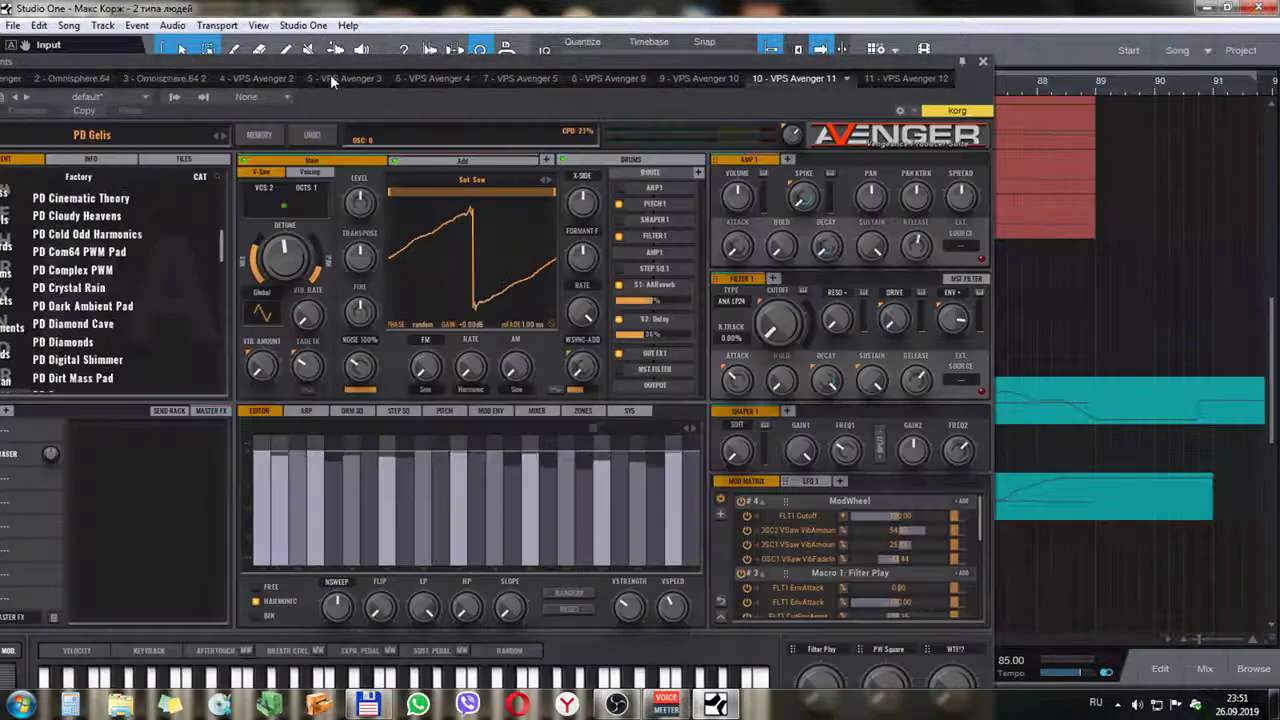
left_click_drag(326, 66, 581, 36)
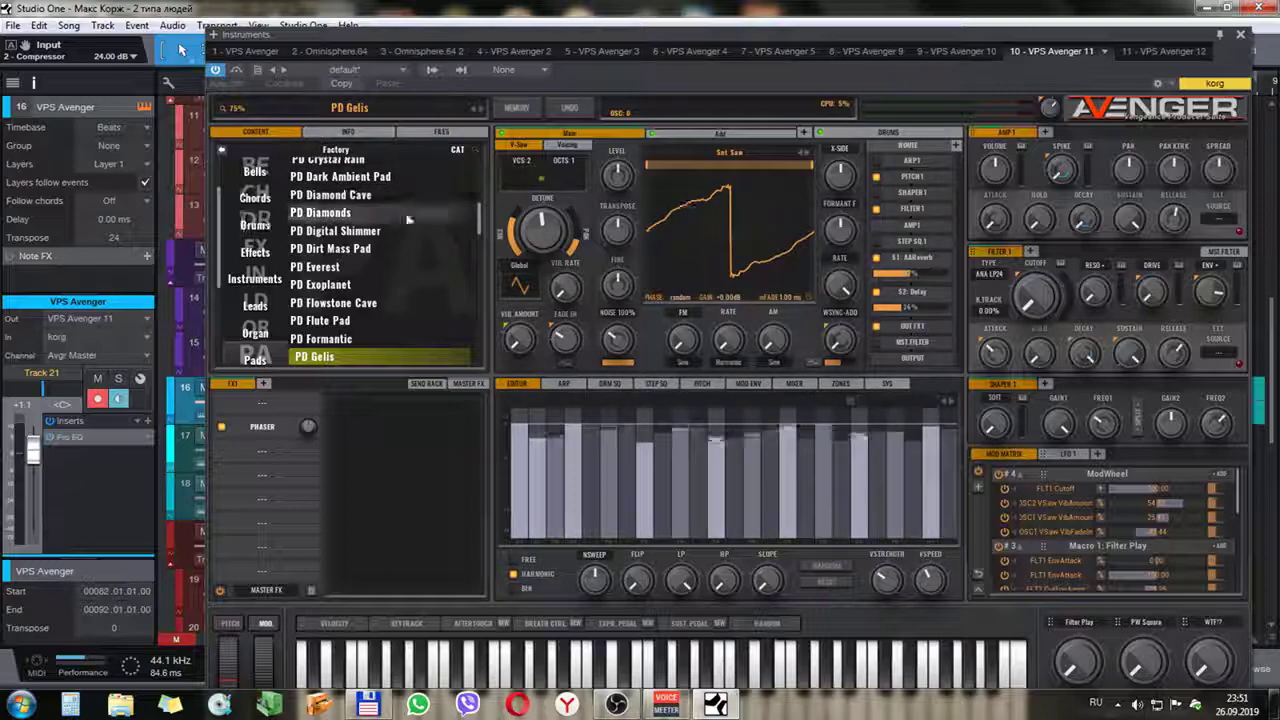
left_click_drag(693, 36, 623, 49)
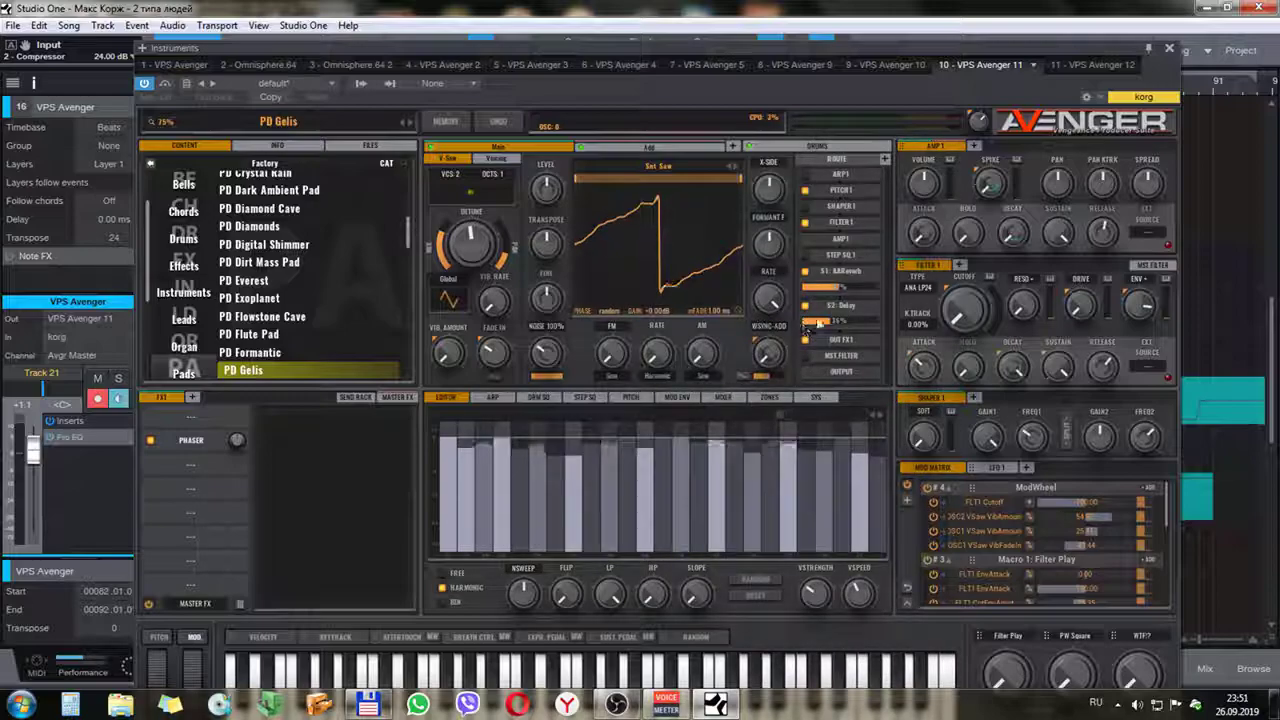
left_click(778, 145)
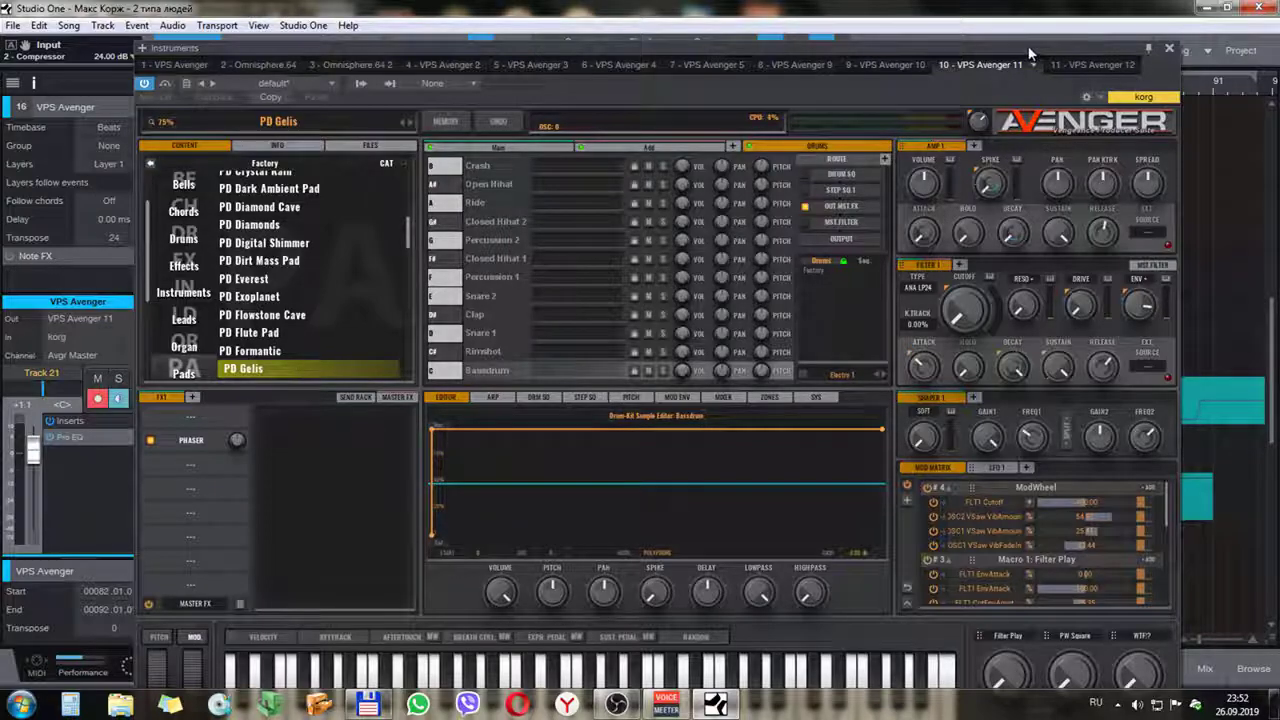
left_click_drag(1029, 47, 981, 45)
left_click(1121, 50)
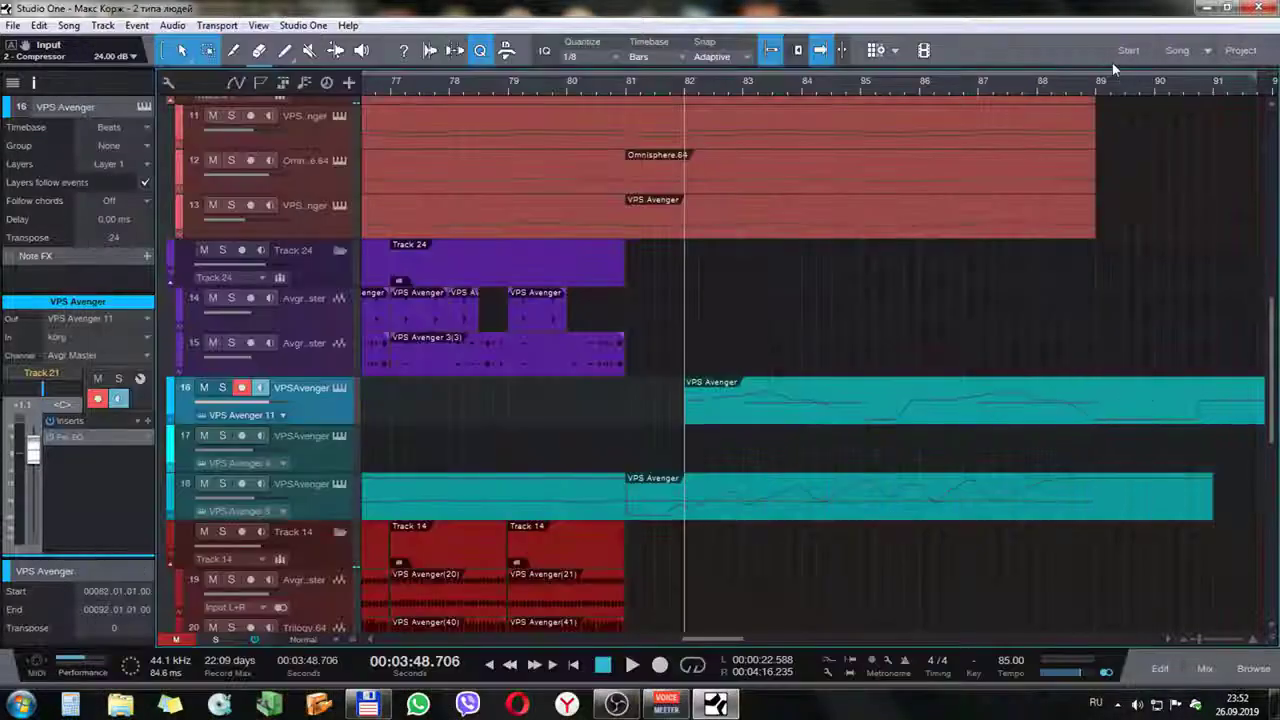
Open track 16's clip in the note editor, examine its notes and pitch bend curve during playback, and close the editor
double_click(742, 420)
left_click_drag(458, 563, 500, 565)
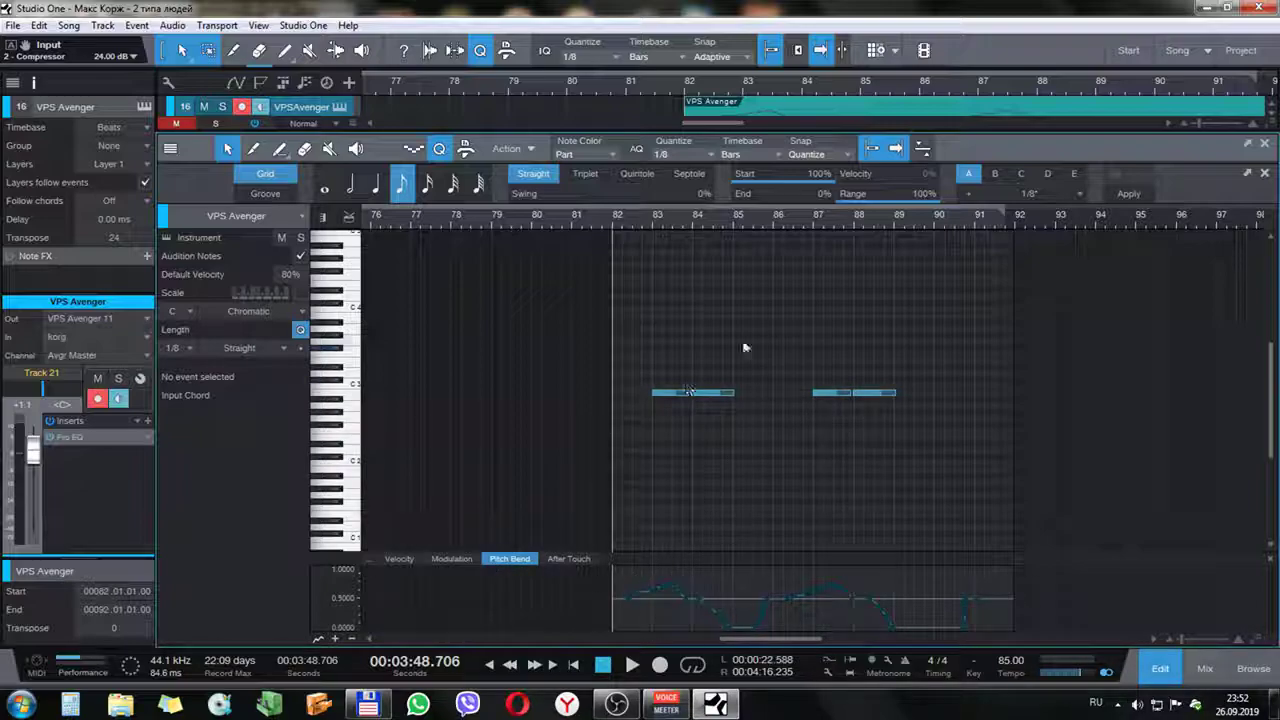
key("space")
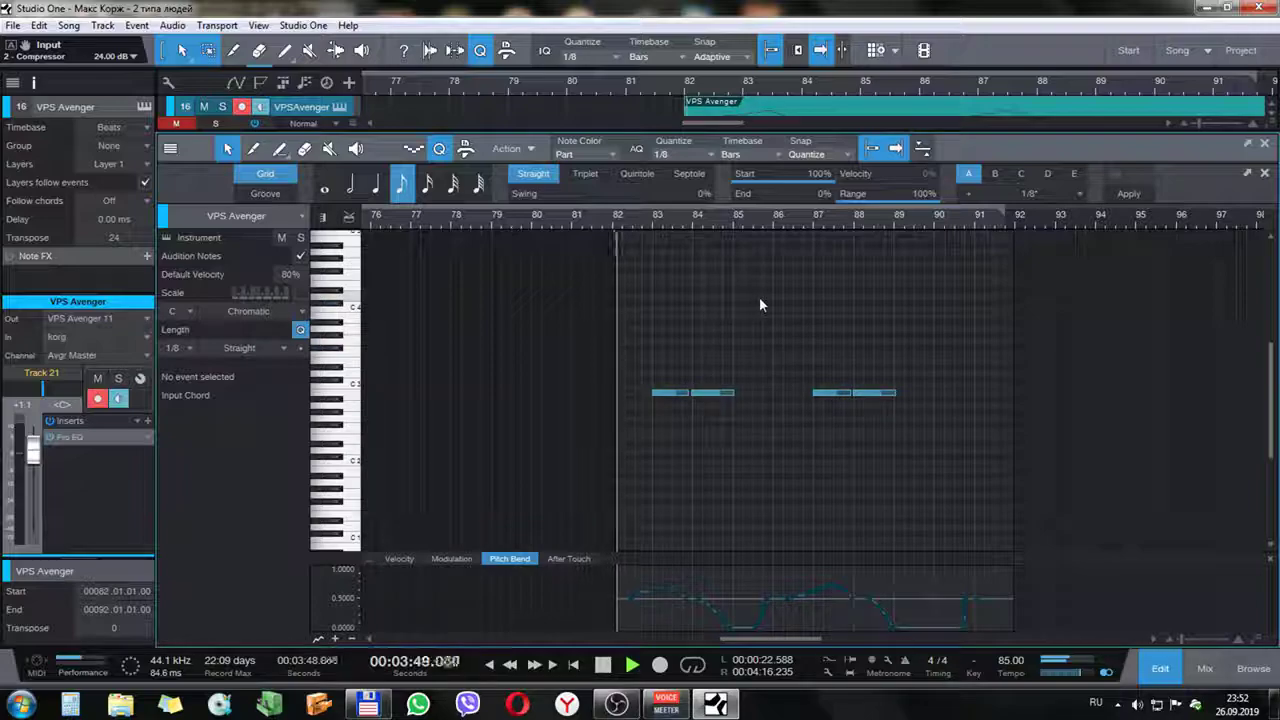
key("s")
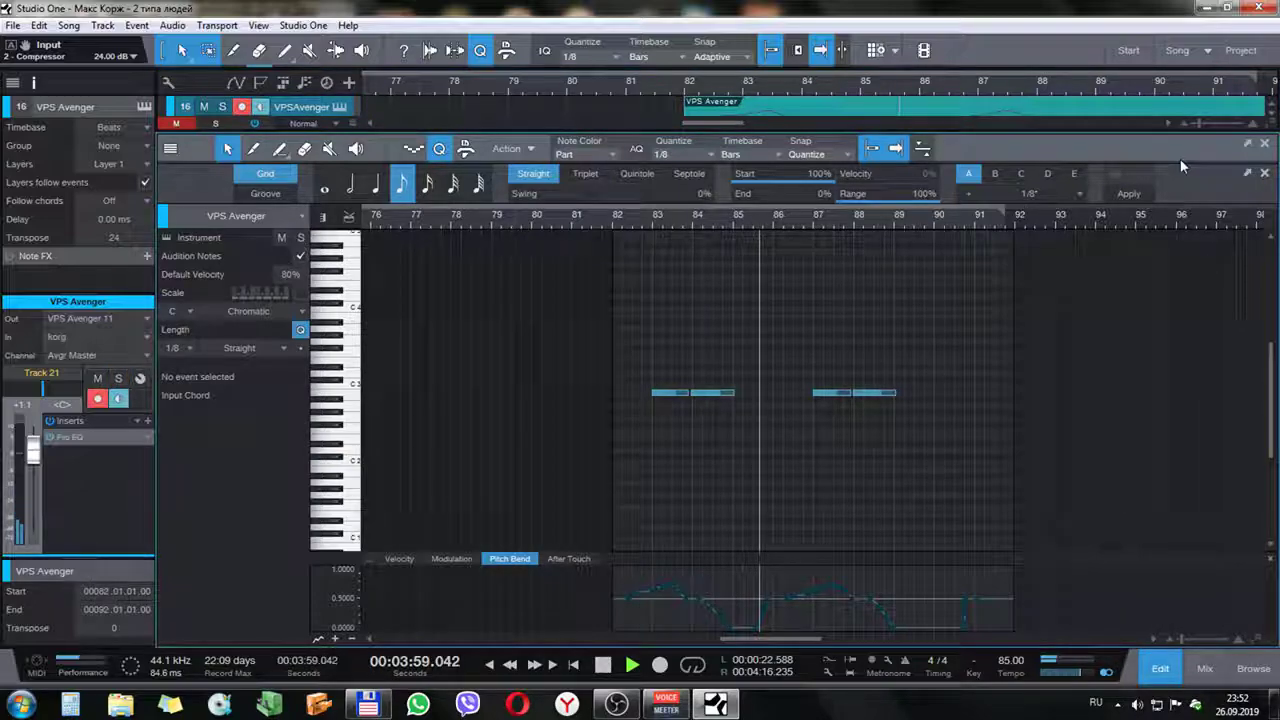
left_click(1265, 148)
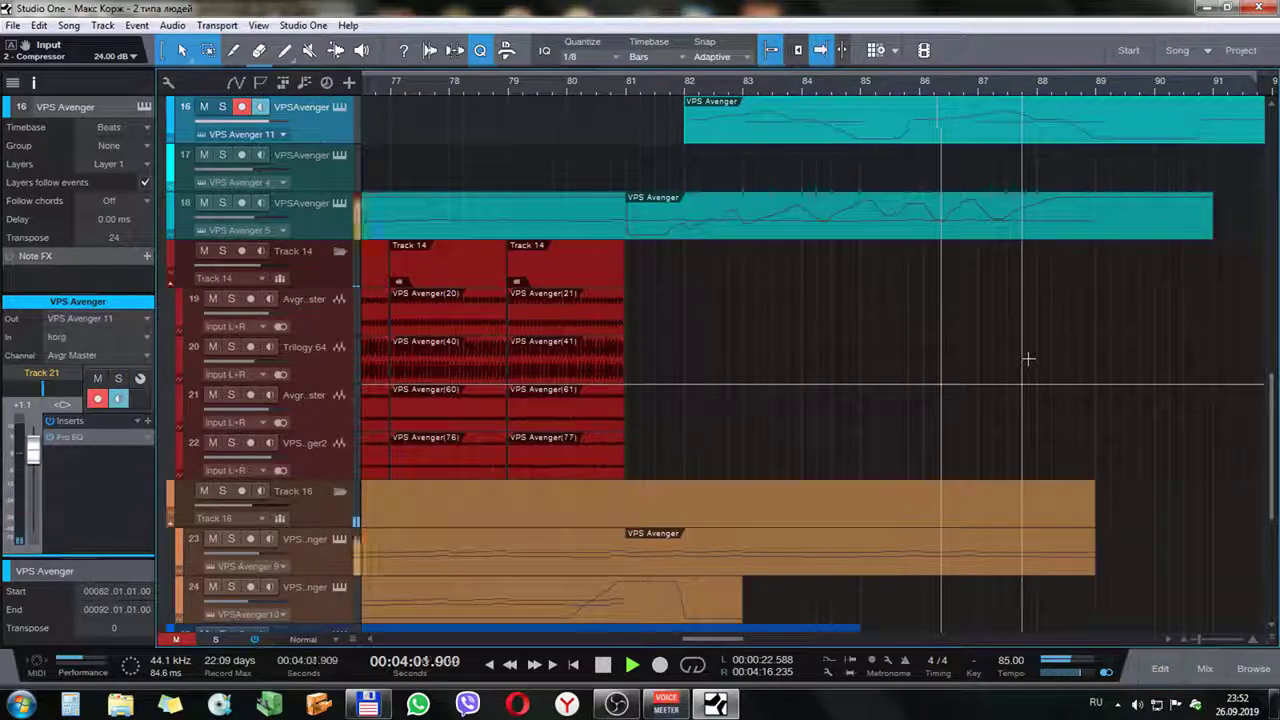
Play out the ending, stop playback, and review the whole arrangement across all track groups up to the reference audio tracks
key("w")
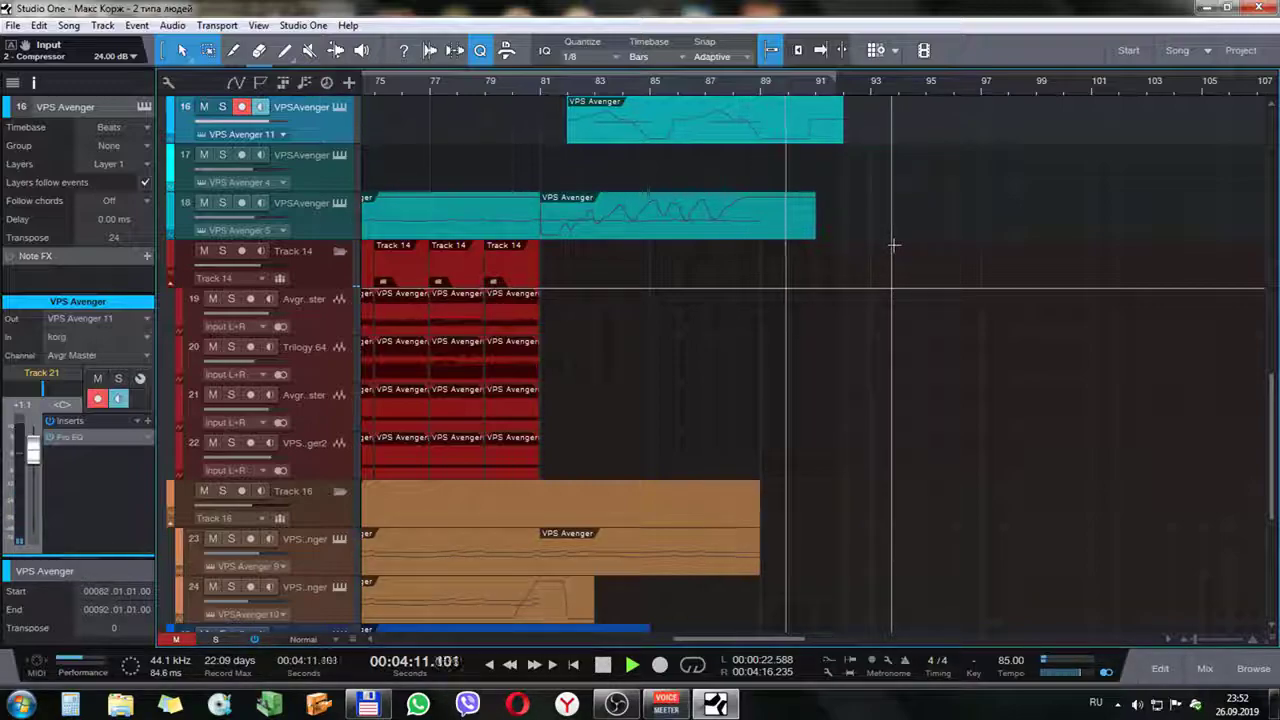
key("space")
left_click_drag(545, 80, 868, 50)
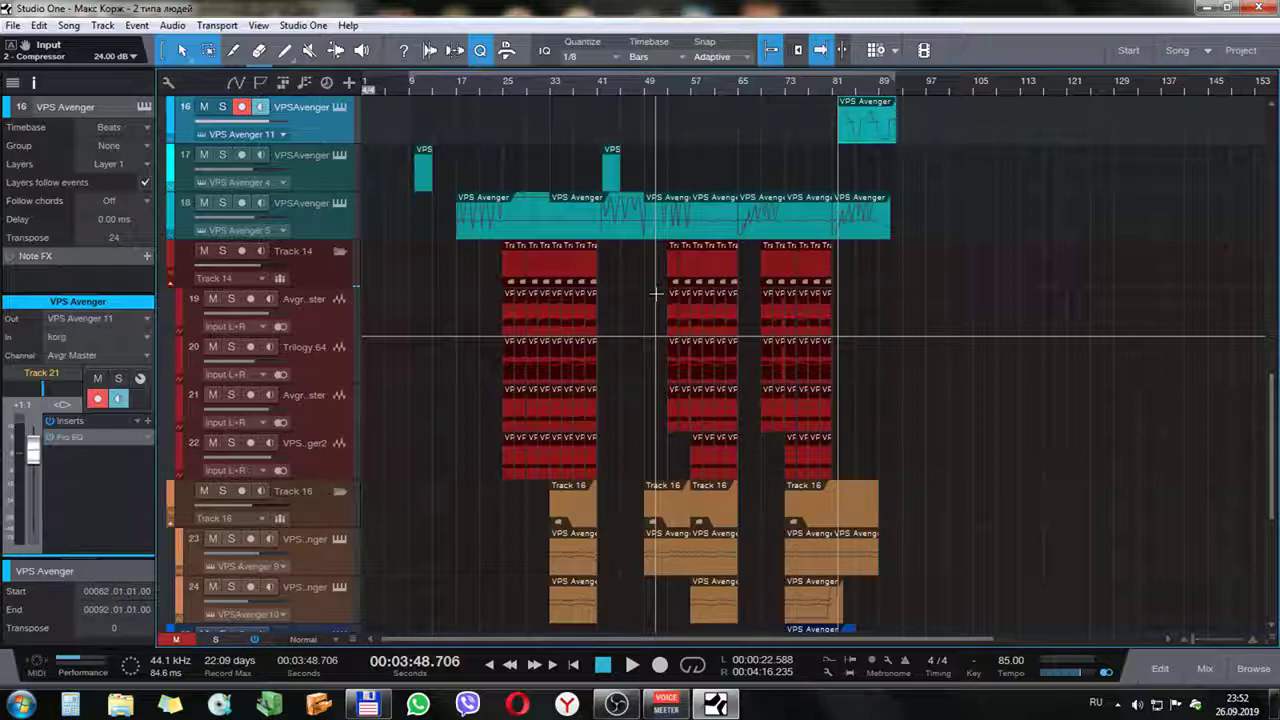
scroll(656, 293, "down", 2)
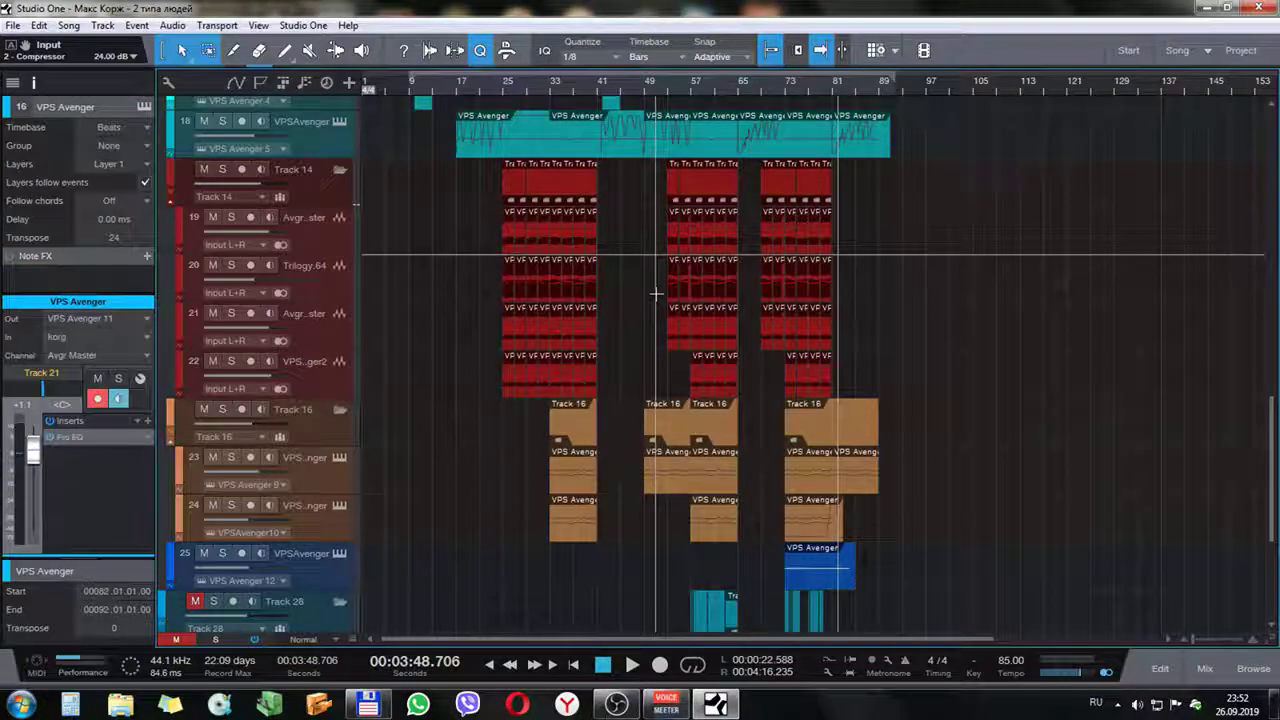
scroll(656, 293, "up", 8)
scroll(656, 294, "up", 3)
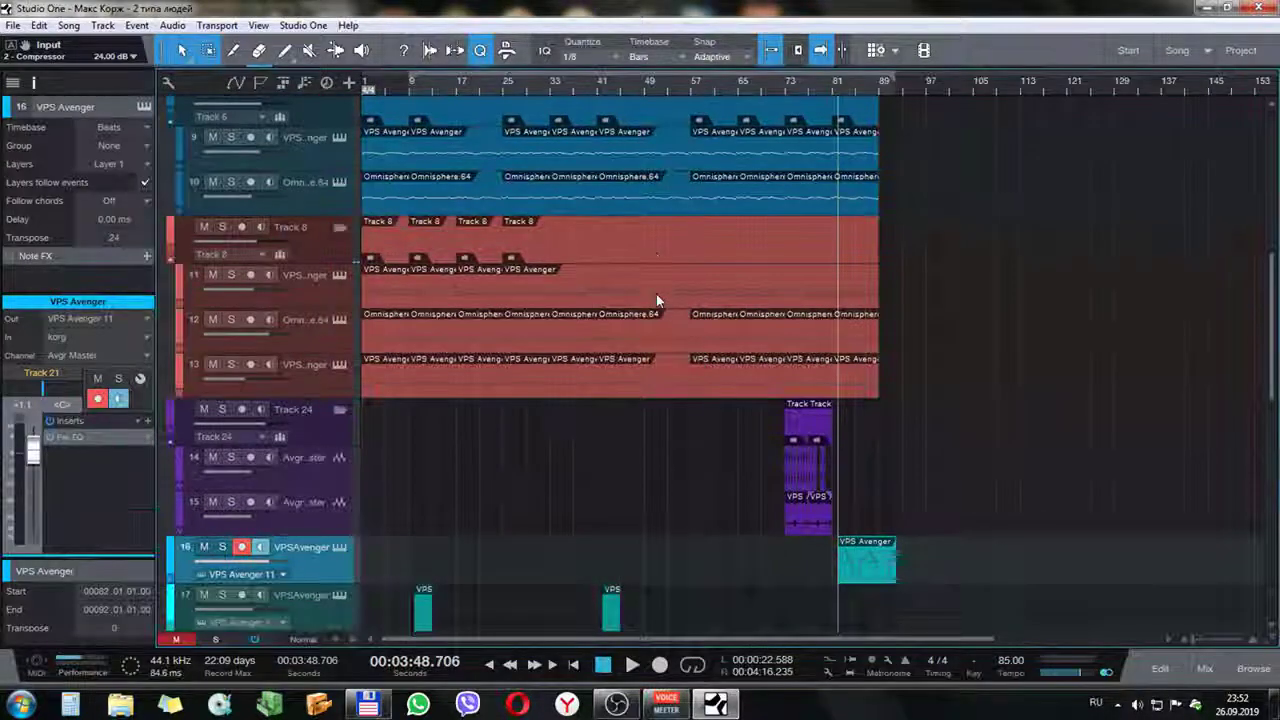
scroll(657, 300, "up", 7)
scroll(657, 300, "up", 4)
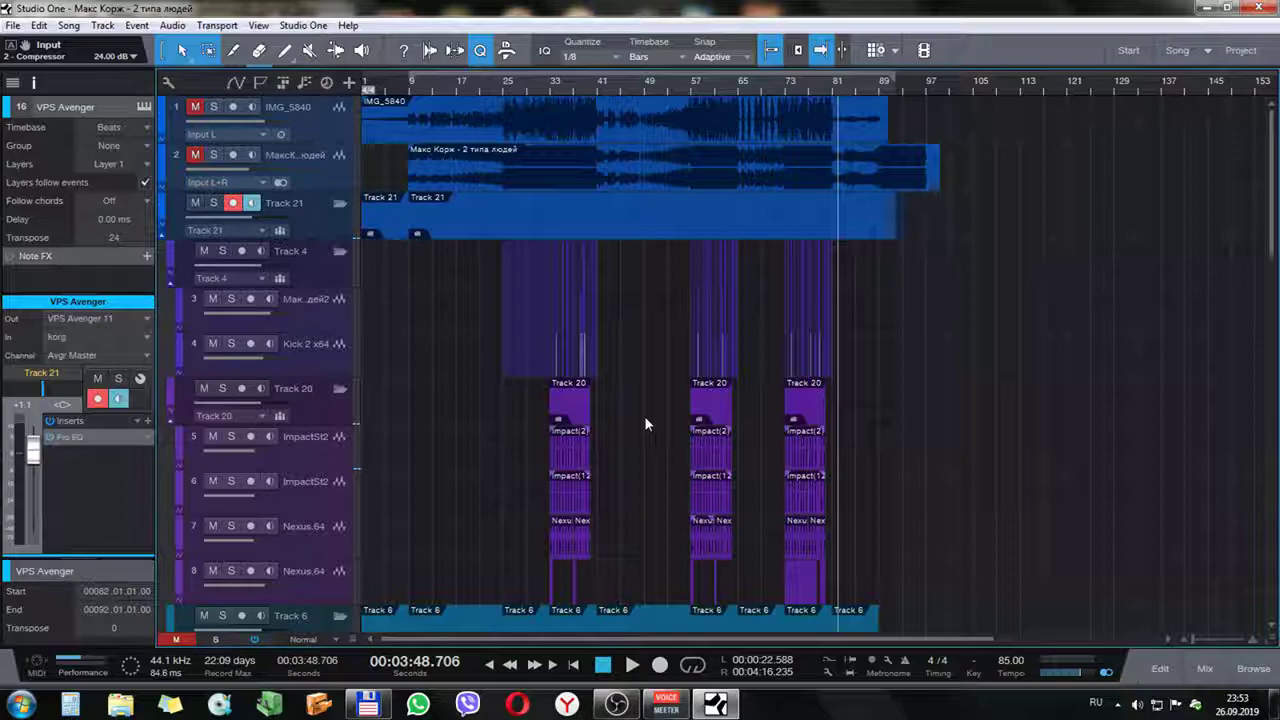
scroll(644, 415, "down", 3)
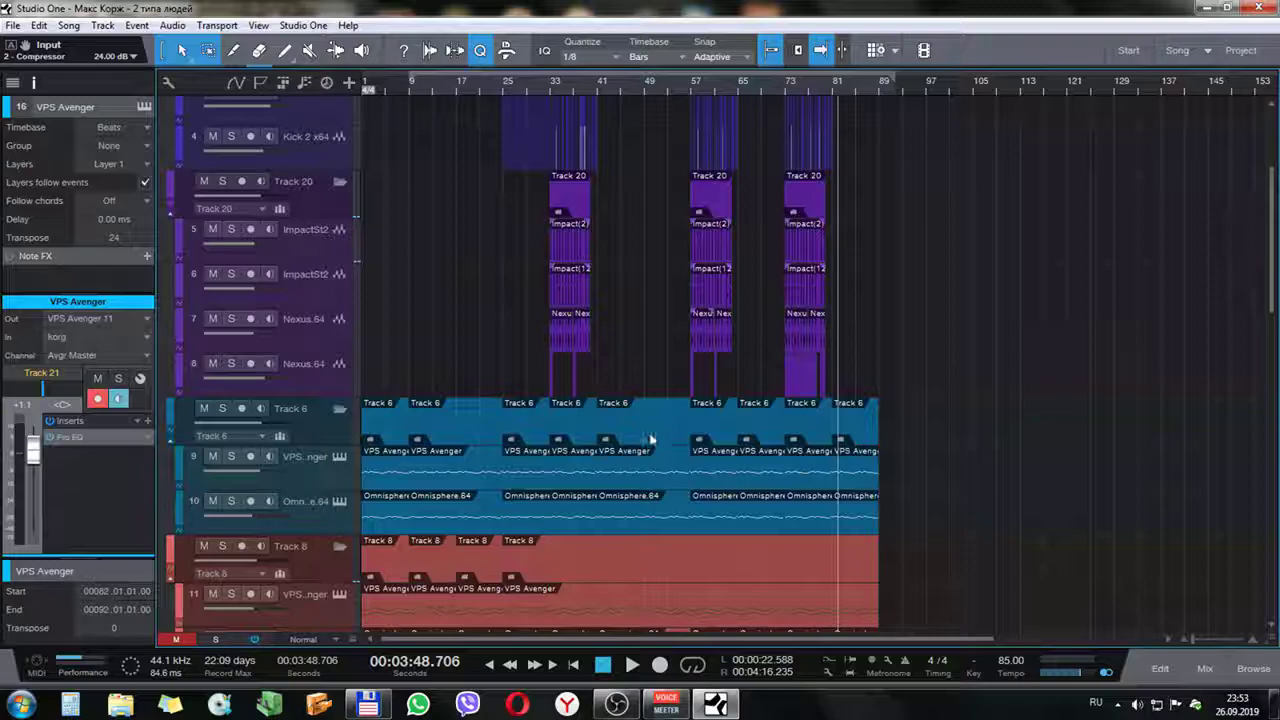
Play the song from bar 33 and open the performance view of Windows Task Manager to check processor and memory load
left_click(551, 91)
key("space")
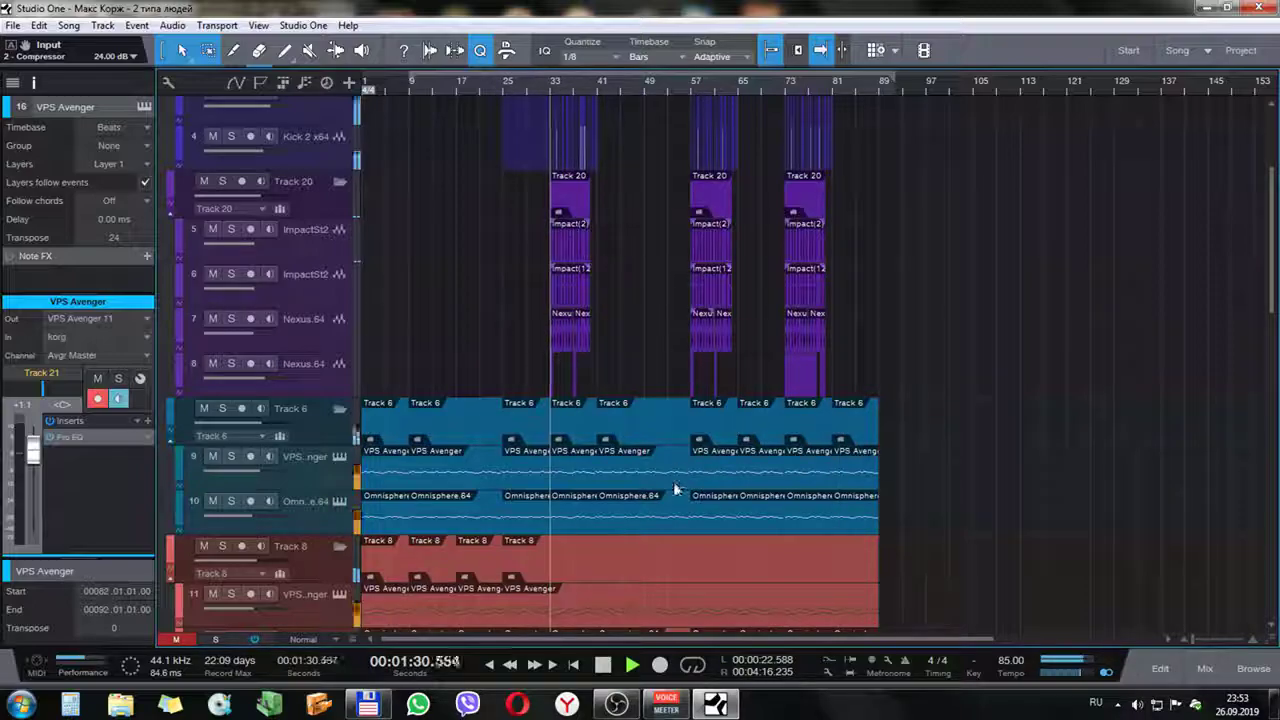
key("ctrl+shift+Escape")
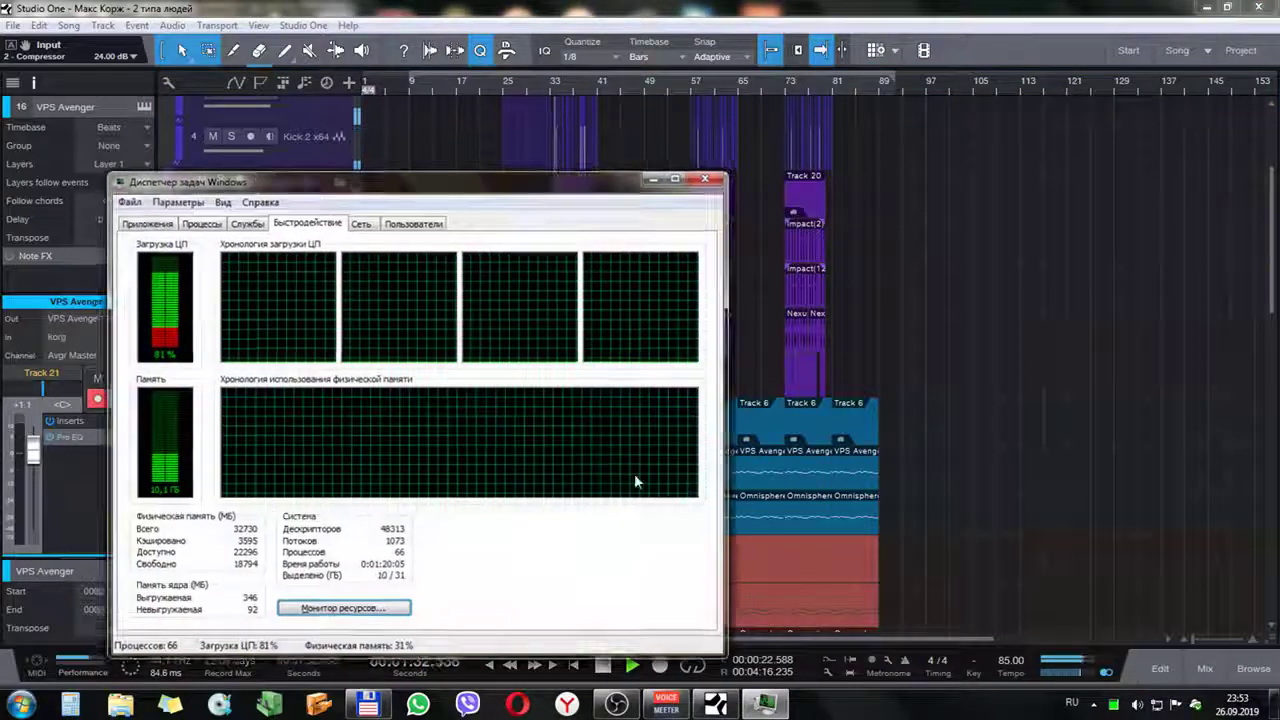
left_click_drag(330, 183, 652, 187)
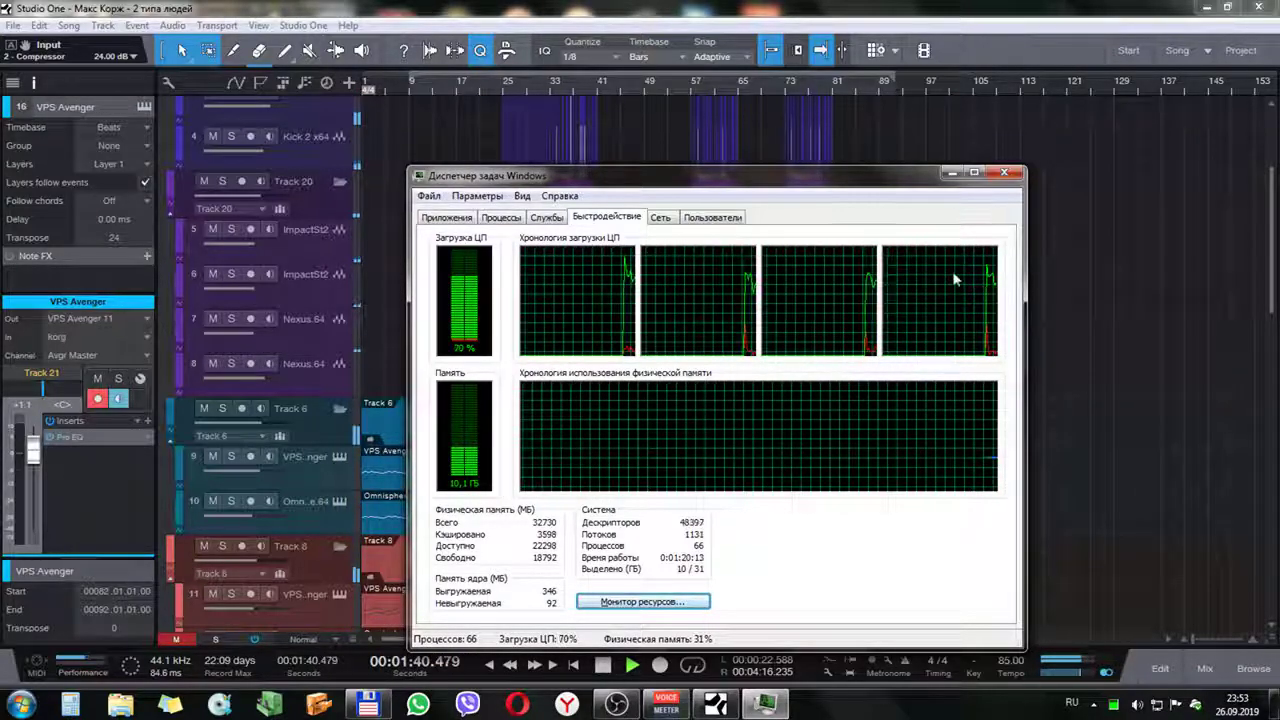
Stop playback in Studio One and bring Task Manager back in front to compare the processor load
left_click(924, 50)
key("space")
left_click(765, 705)
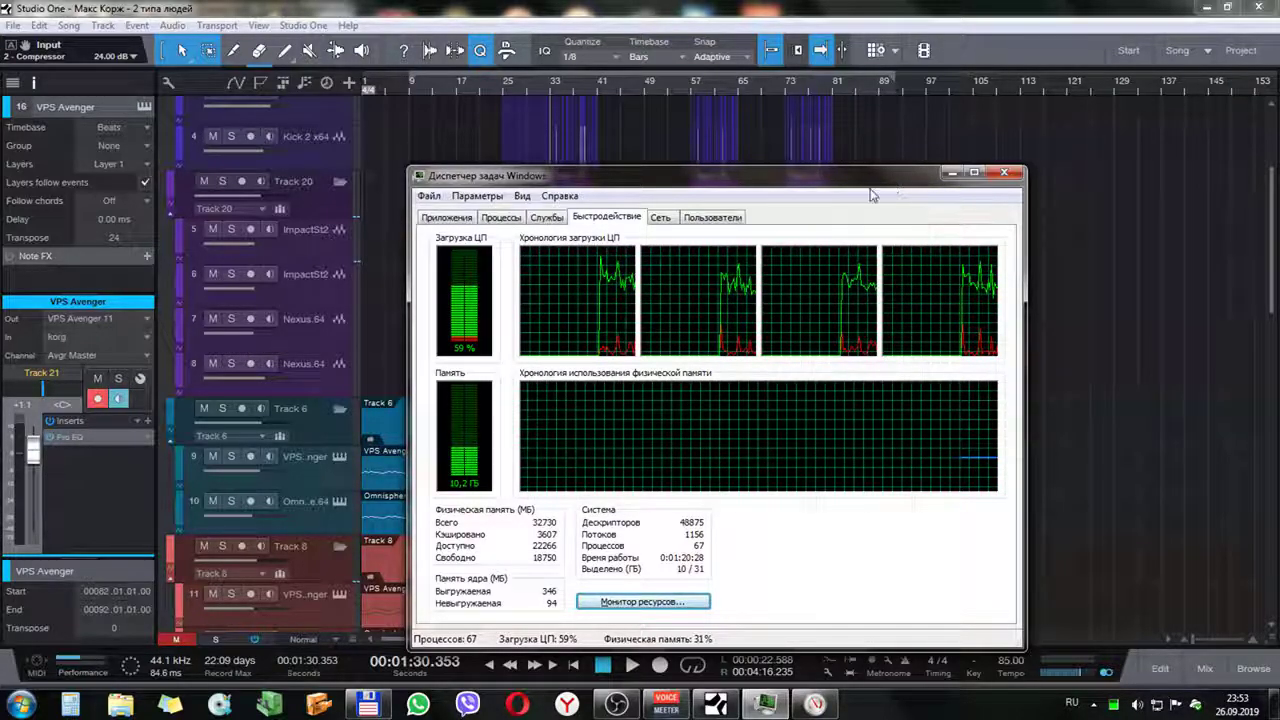
left_click_drag(867, 187, 794, 163)
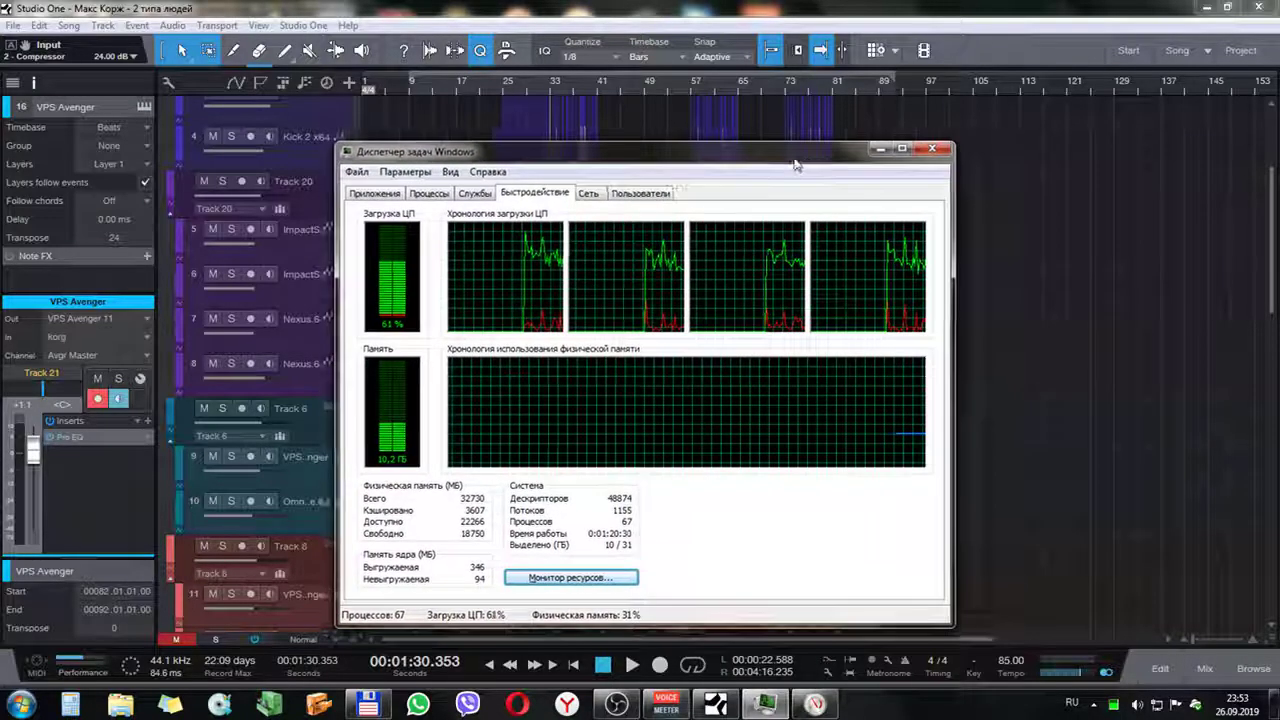
Close Windows Task Manager and review the arrangement from the drum groups through Track 14 and back to the reference audio tracks
key("alt+F4")
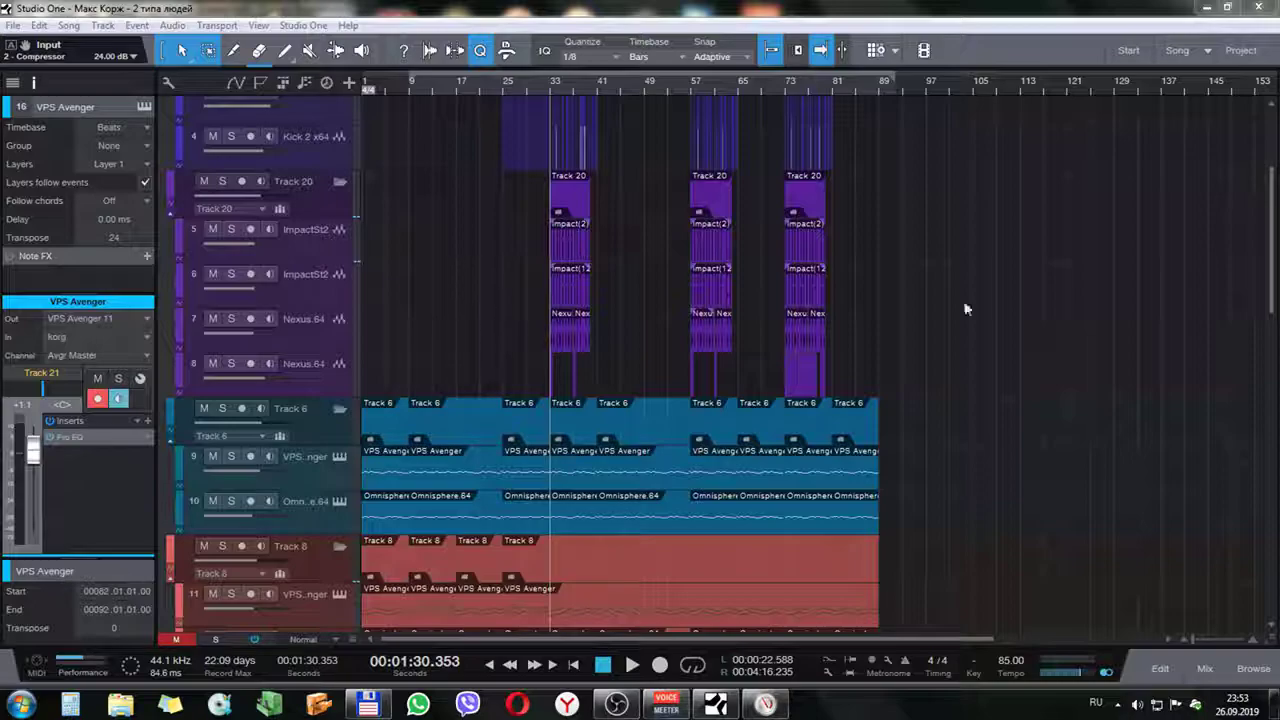
scroll(1255, 494, "down", 10)
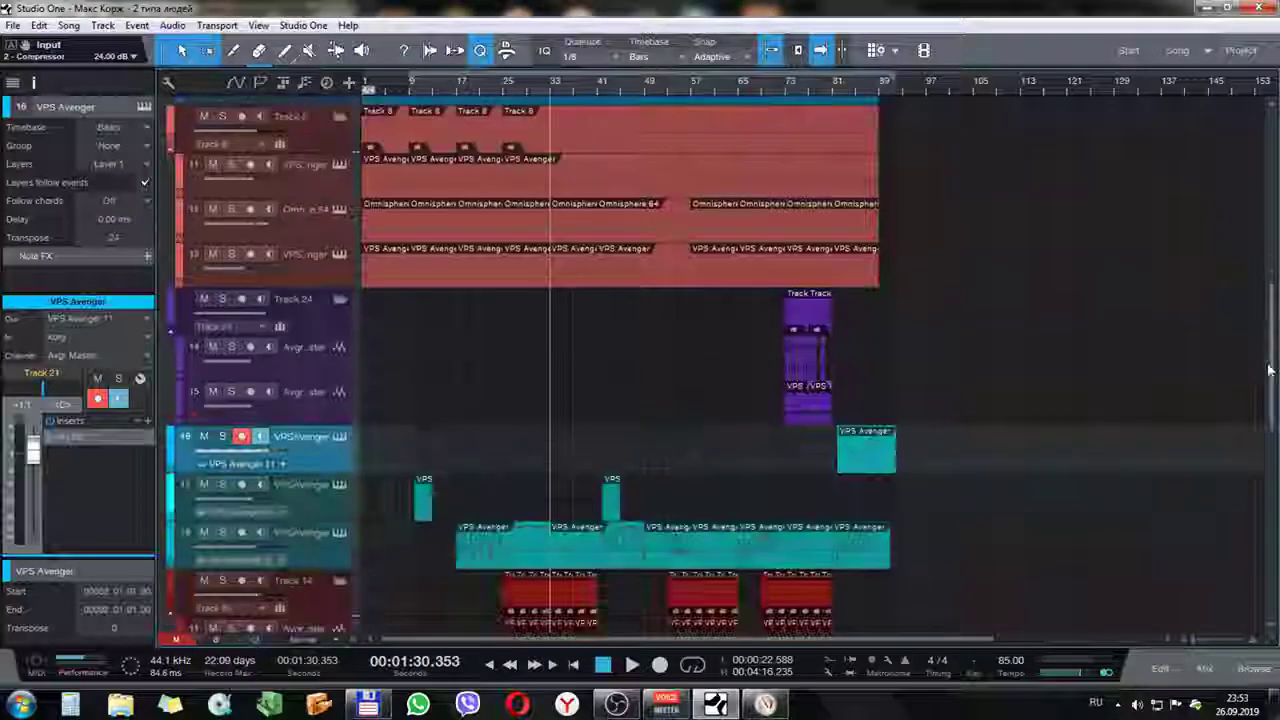
scroll(1254, 494, "down", 3)
scroll(1254, 494, "up", 15)
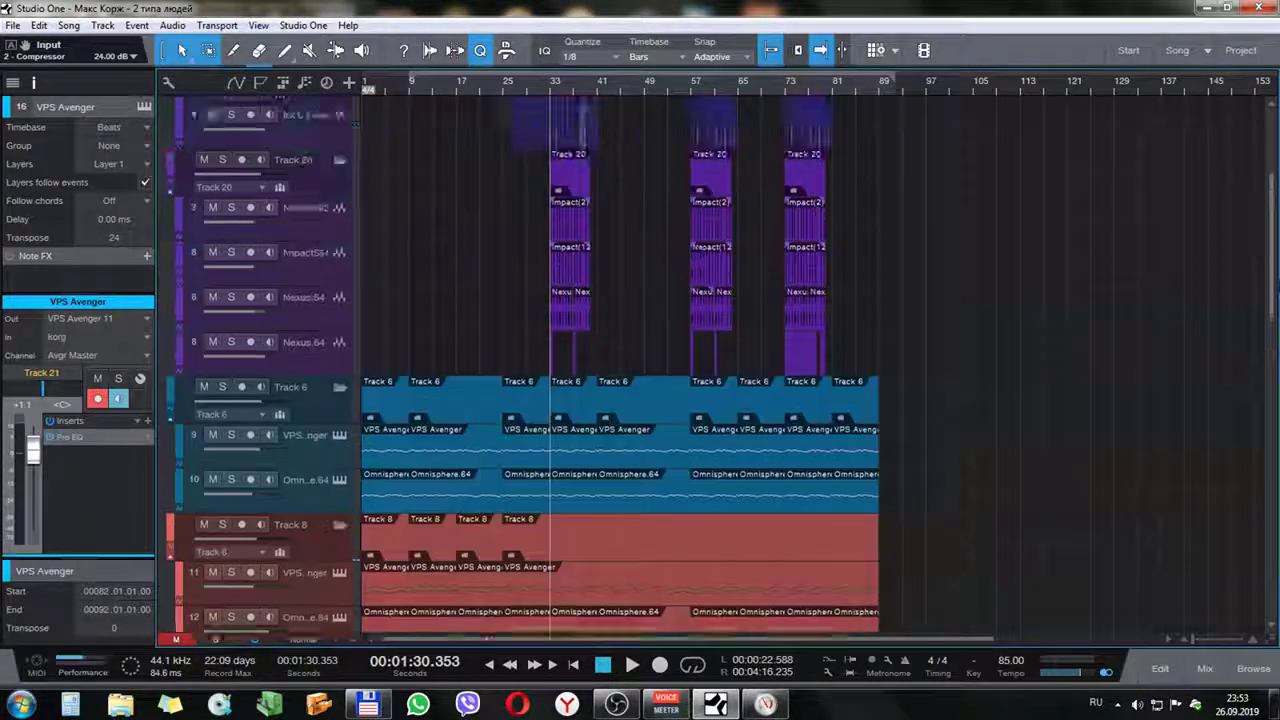
scroll(1255, 494, "down", 6)
scroll(1255, 493, "up", 7)
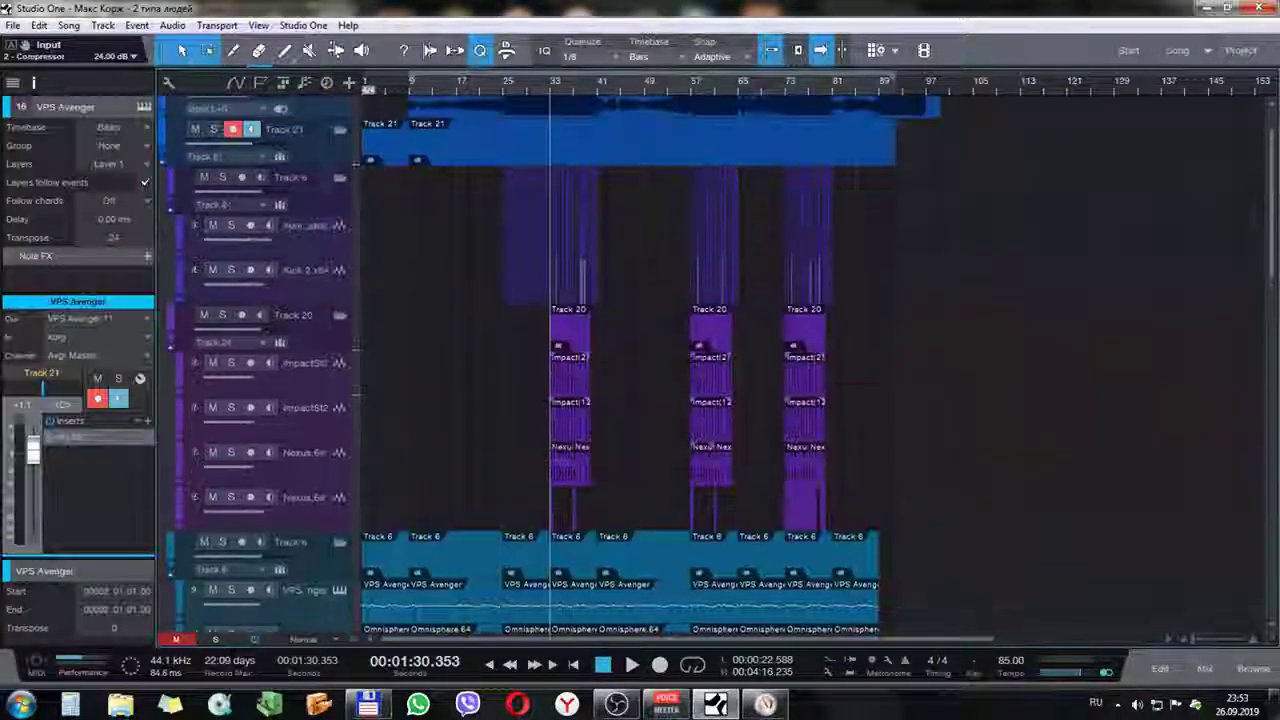
Enlarge the timeline around the song's ending, bars 81 to 96, and examine where the reference audio and Track 21 end
left_click_drag(860, 73, 783, 101)
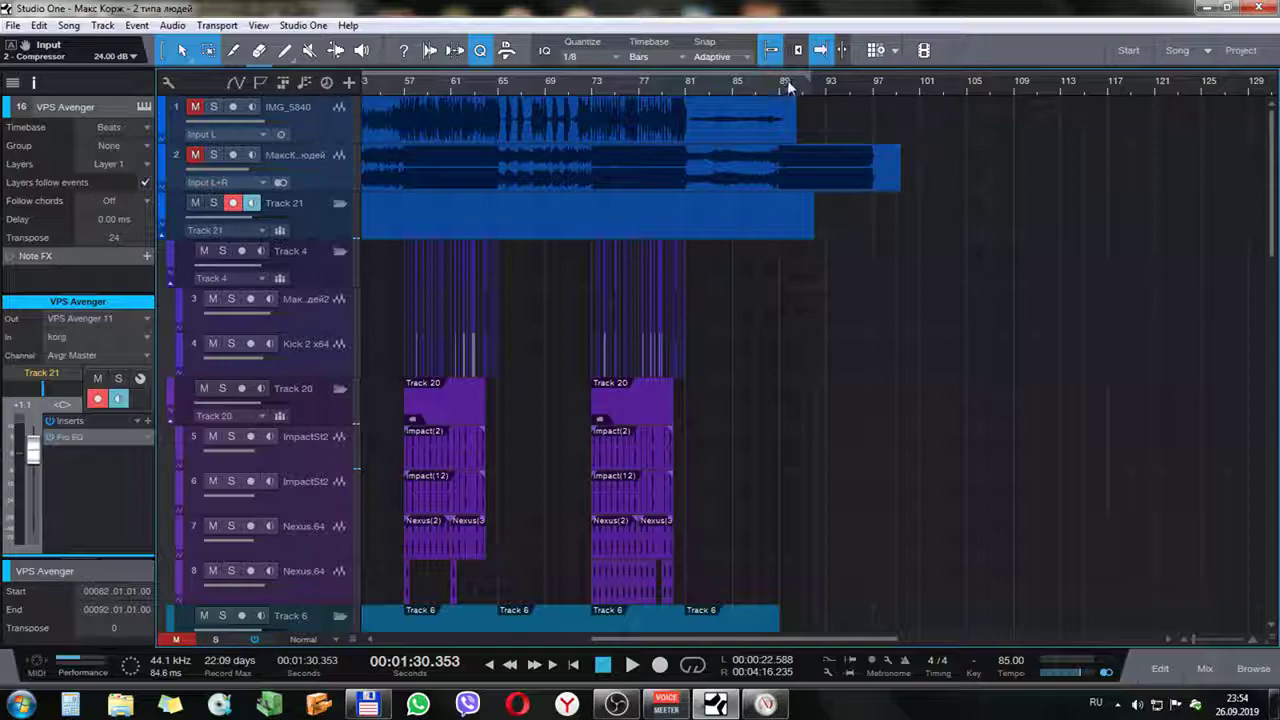
scroll(760, 95, "right", 2)
scroll(760, 95, "up", 2)
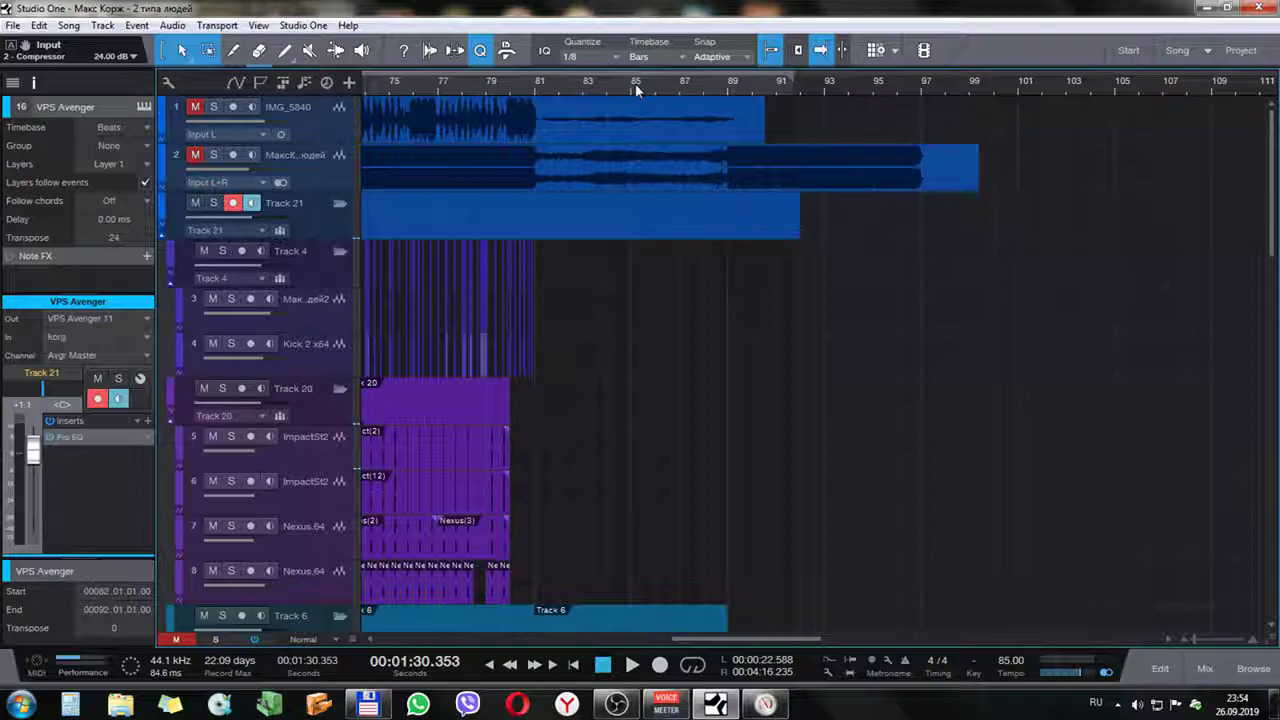
left_click_drag(632, 86, 629, 114)
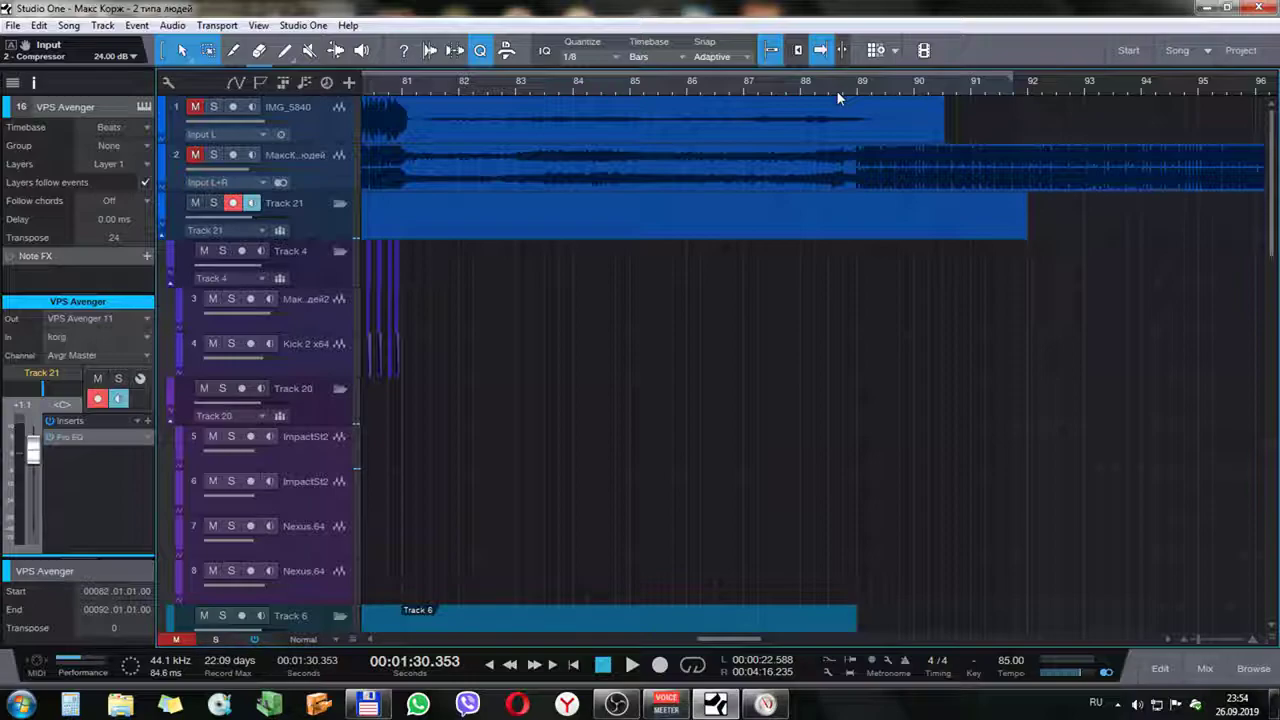
Switch to OBS to reach the recording controls
mouse_move(722, 708)
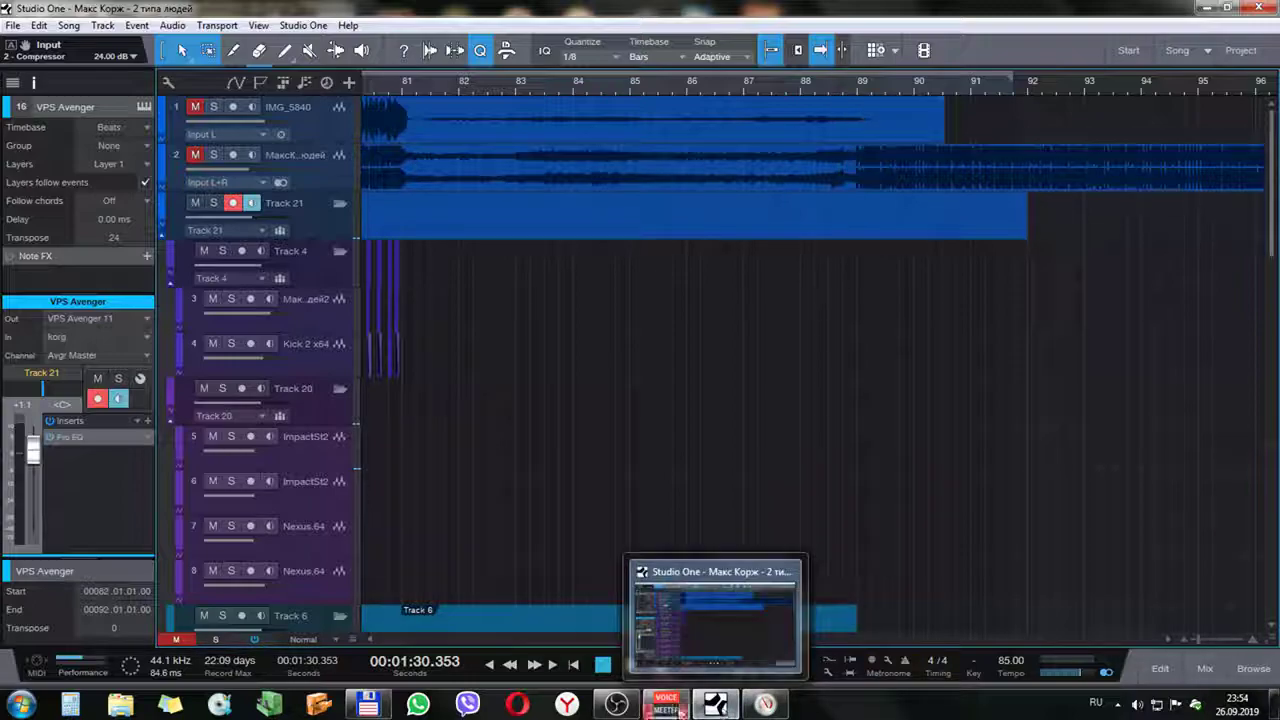
left_click(616, 705)
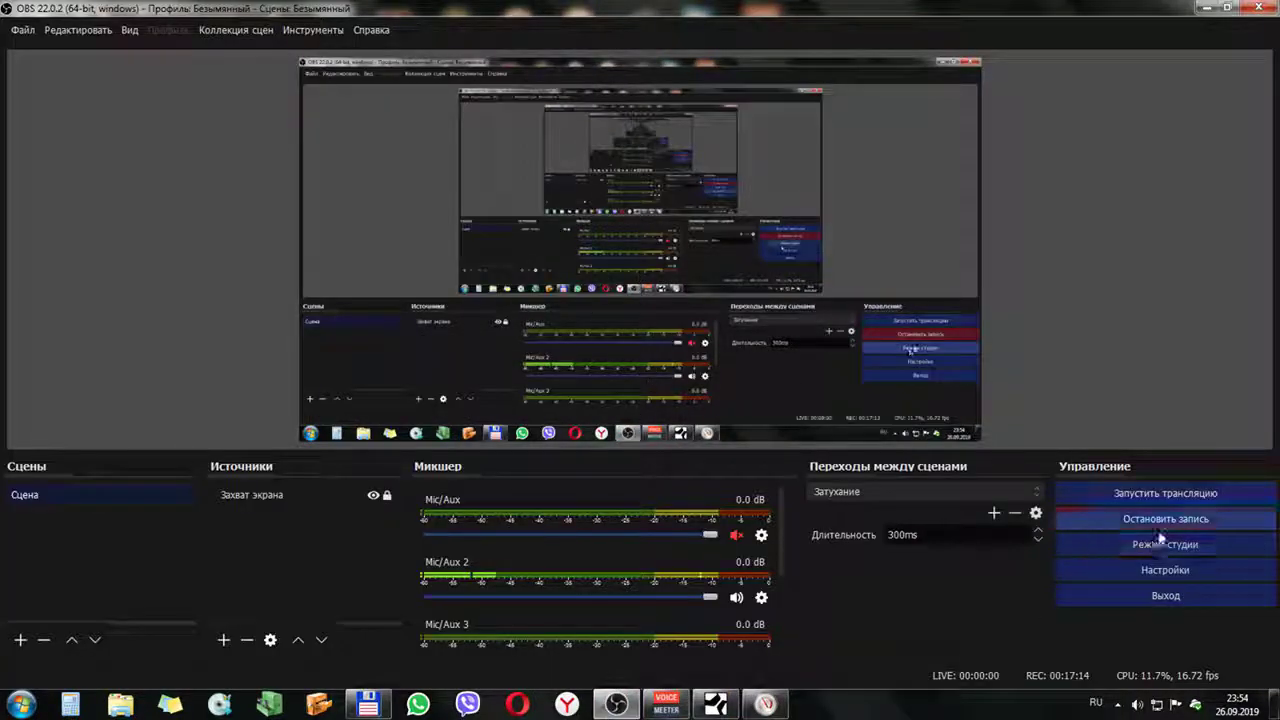